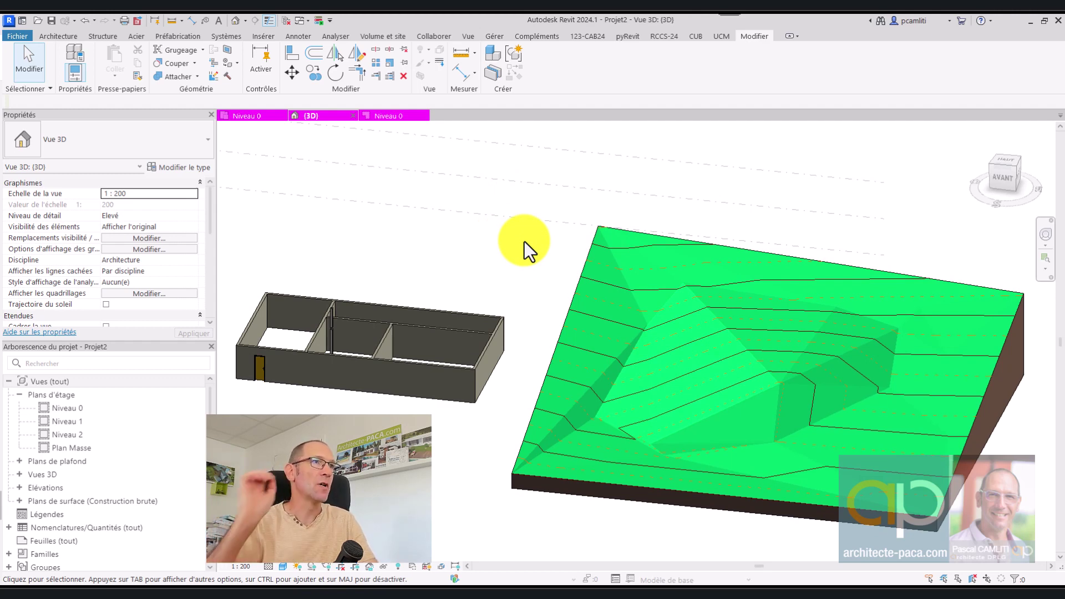
Check the Revit version number in the Help menu's About information
left_click(987, 24)
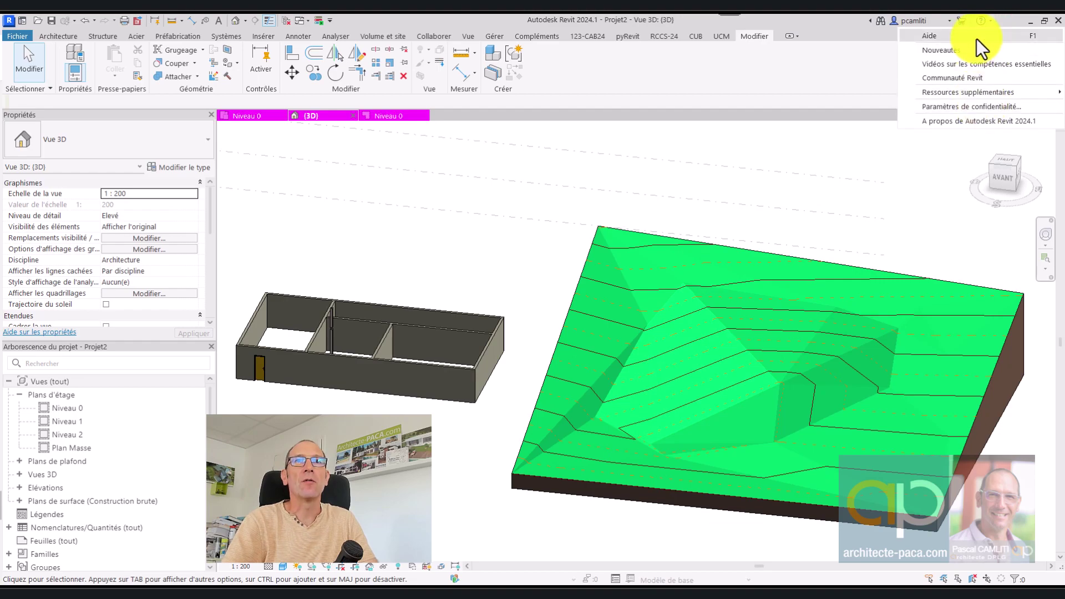
left_click(980, 121)
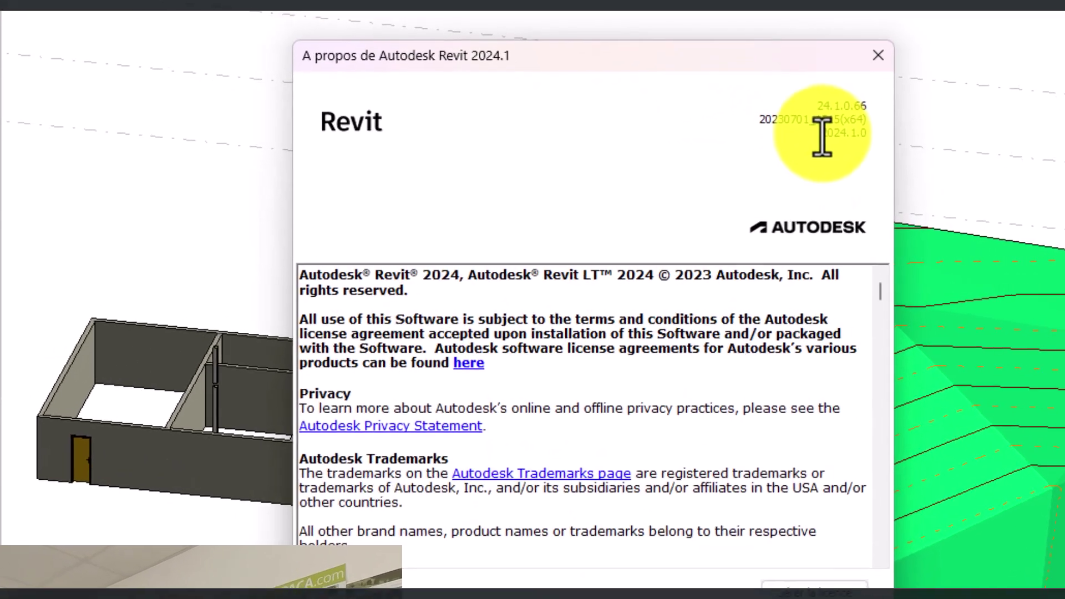
left_click_drag(656, 193, 682, 197)
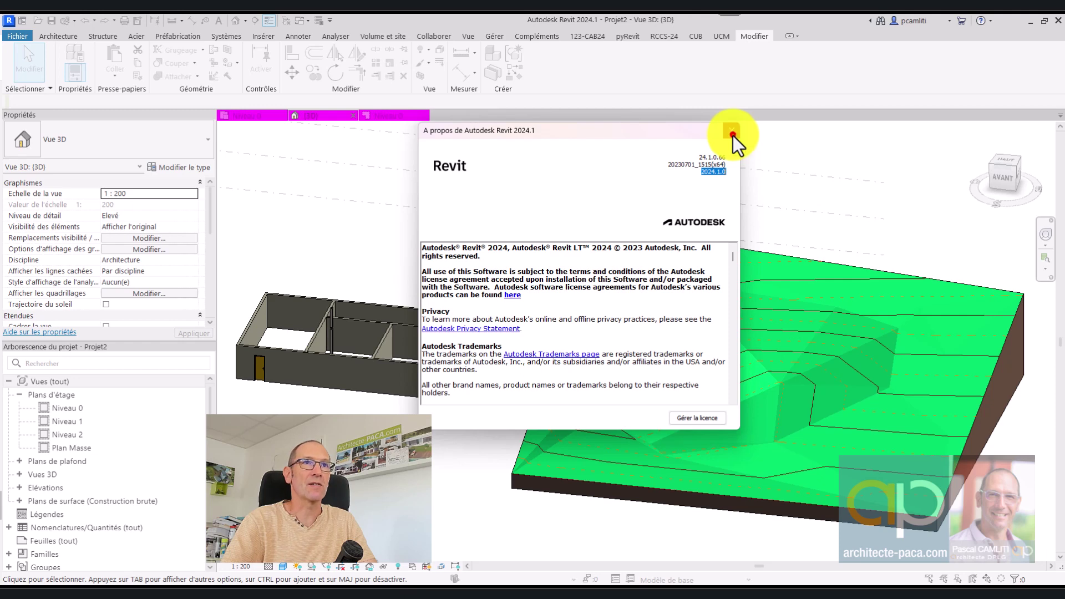
left_click(733, 133)
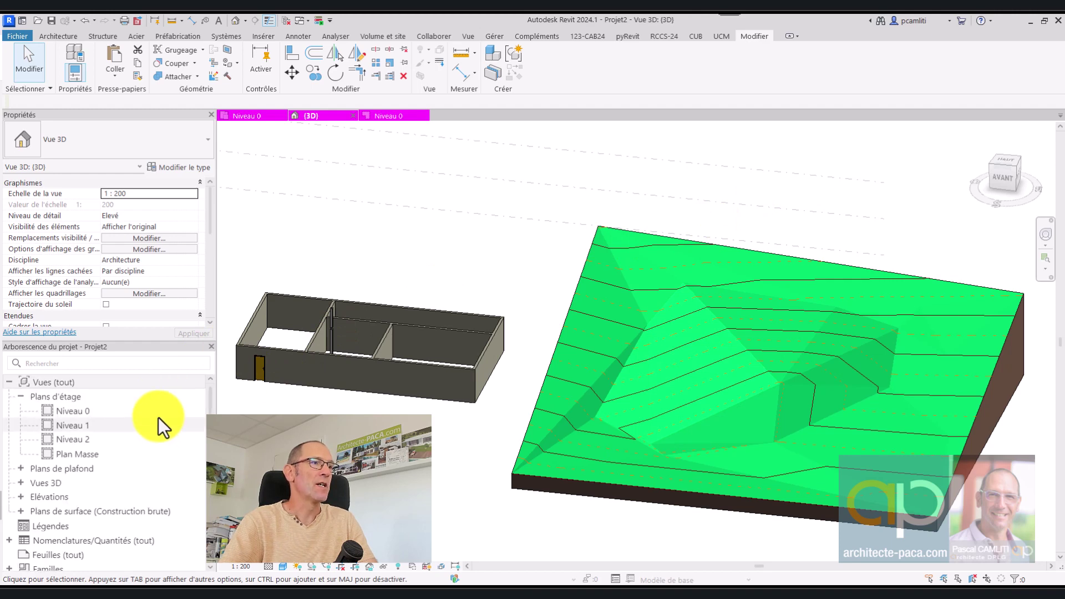
Undock the Properties palette to float over the view and enlarge it to show more rows
scroll(159, 417, "down", 2, "ctrl")
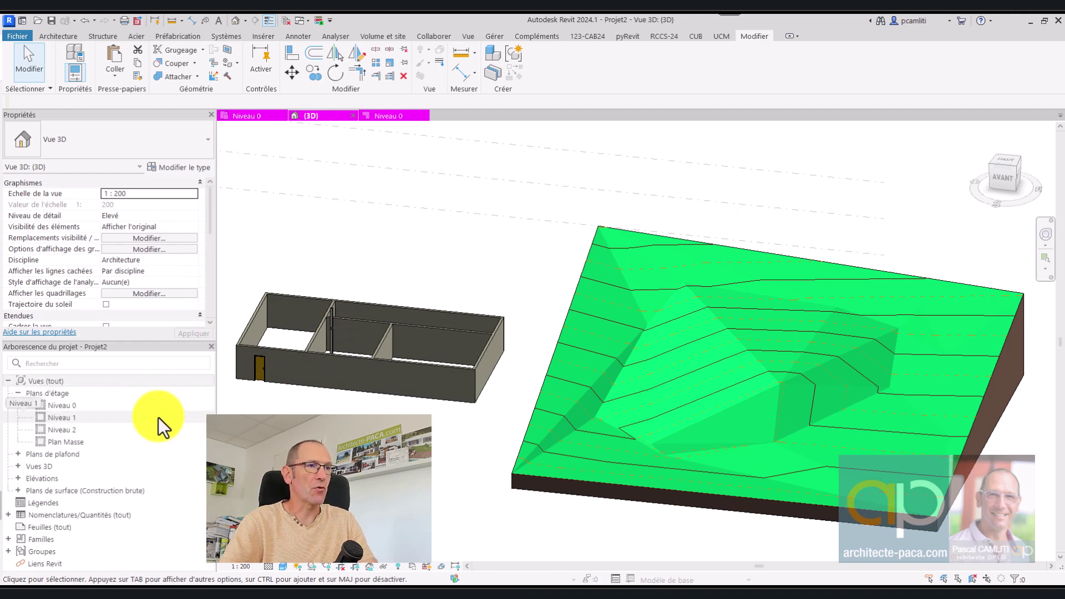
scroll(158, 417, "down", 3, "ctrl")
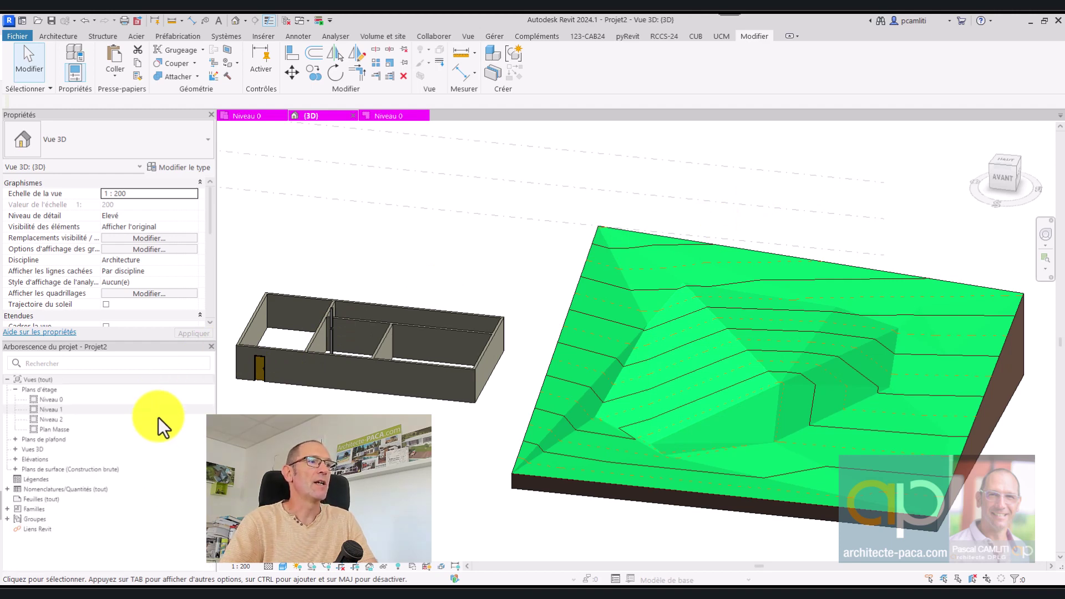
scroll(158, 417, "up", 3, "ctrl")
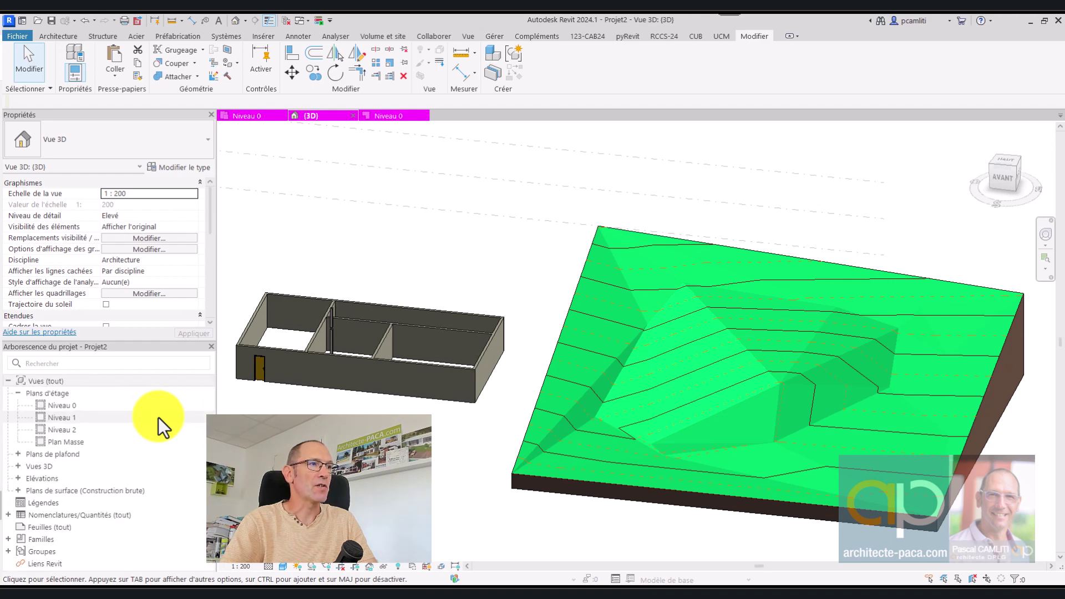
scroll(166, 258, "up", 2, "ctrl")
scroll(167, 258, "up", 2, "ctrl")
scroll(167, 258, "up", 1, "ctrl")
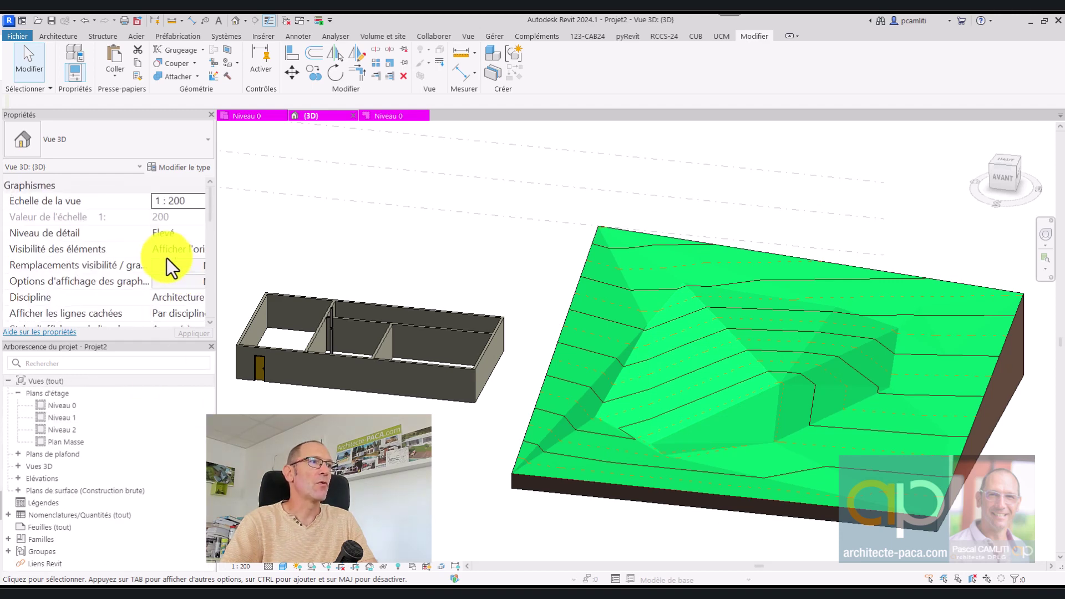
scroll(167, 258, "down", 2, "ctrl")
scroll(166, 258, "down", 2, "ctrl")
scroll(167, 258, "down", 1, "ctrl")
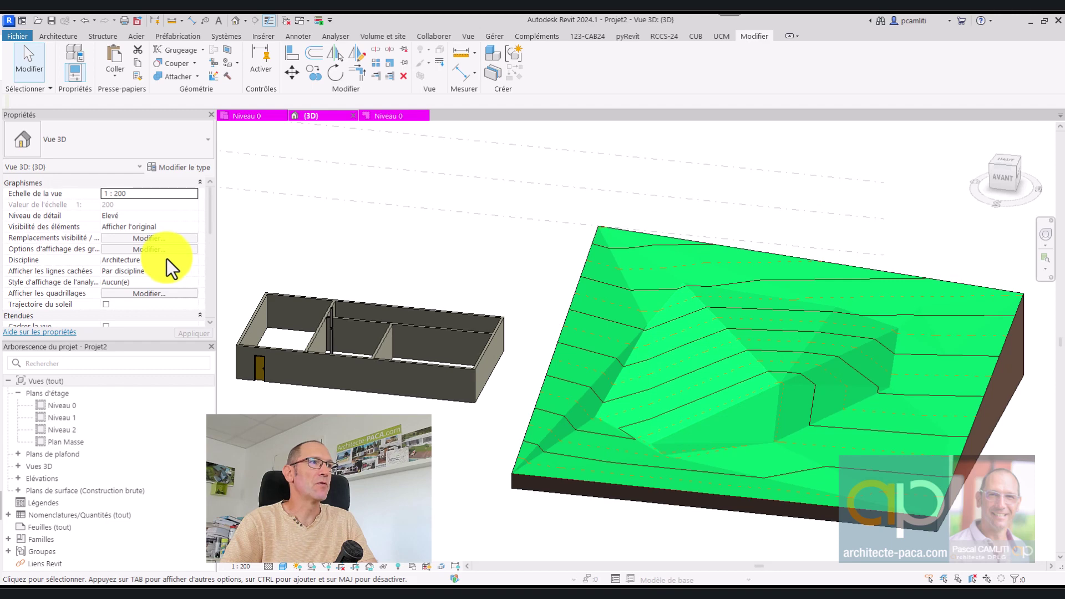
left_click_drag(172, 114, 730, 148)
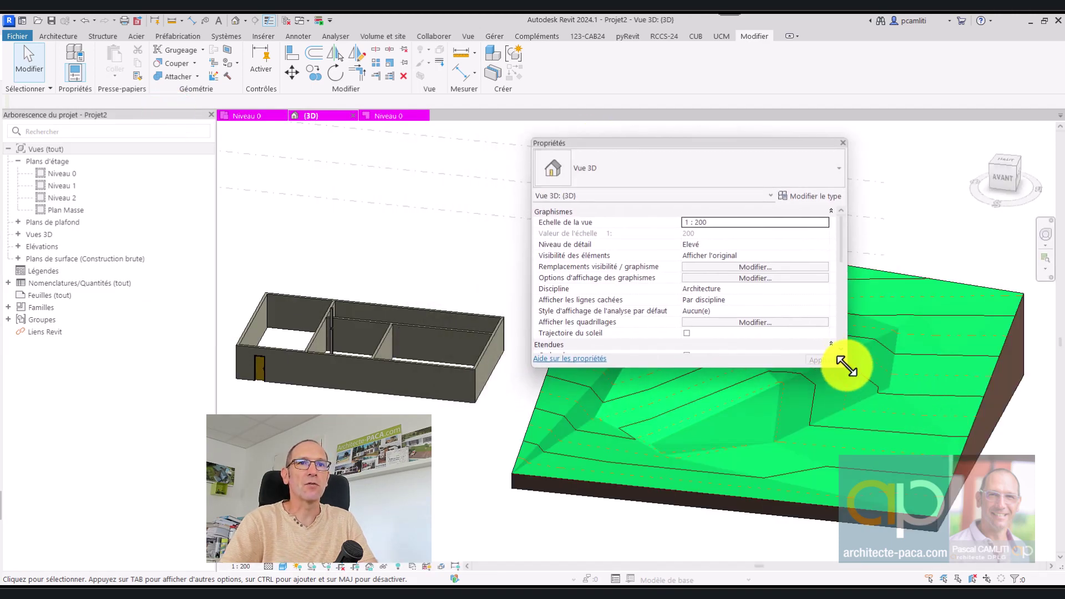
left_click_drag(846, 371, 878, 506)
Reposition the Properties palette, dock it back above the Project Browser, and widen the left panels
left_click_drag(796, 127, 785, 98)
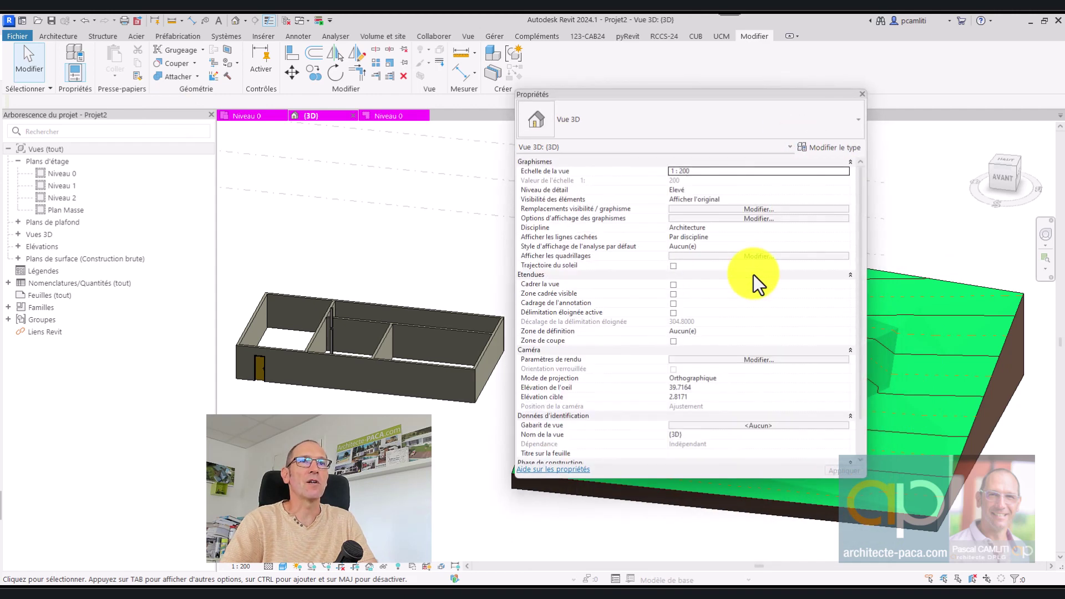
mouse_move(780, 95)
left_mouse_down()
mouse_move(145, 122)
mouse_move(155, 112)
mouse_move(138, 124)
mouse_move(98, 114)
mouse_move(155, 111)
mouse_move(102, 112)
mouse_move(10, 128)
mouse_move(19, 125)
left_mouse_up()
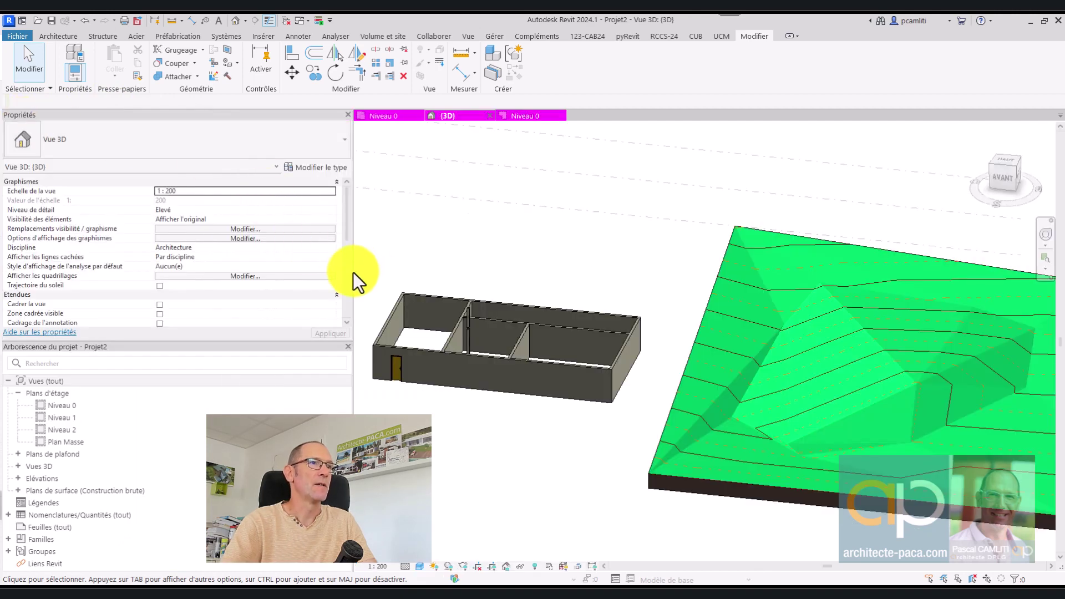
left_click_drag(354, 272, 253, 273)
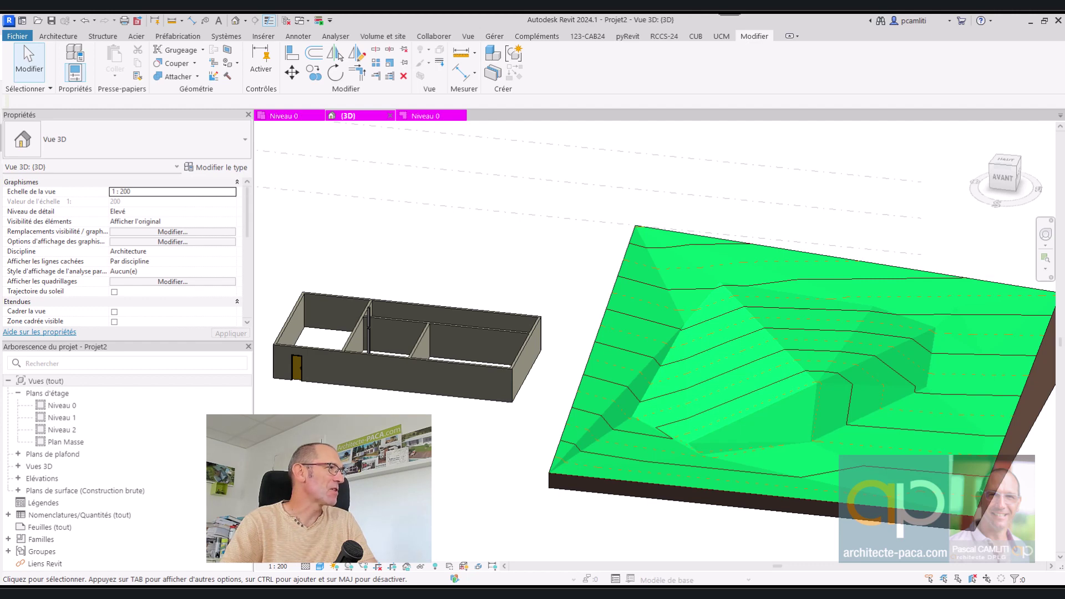
Select the toposolid and start a split line, then cancel the unfinished attempt
middle_click_drag(790, 227, 683, 213)
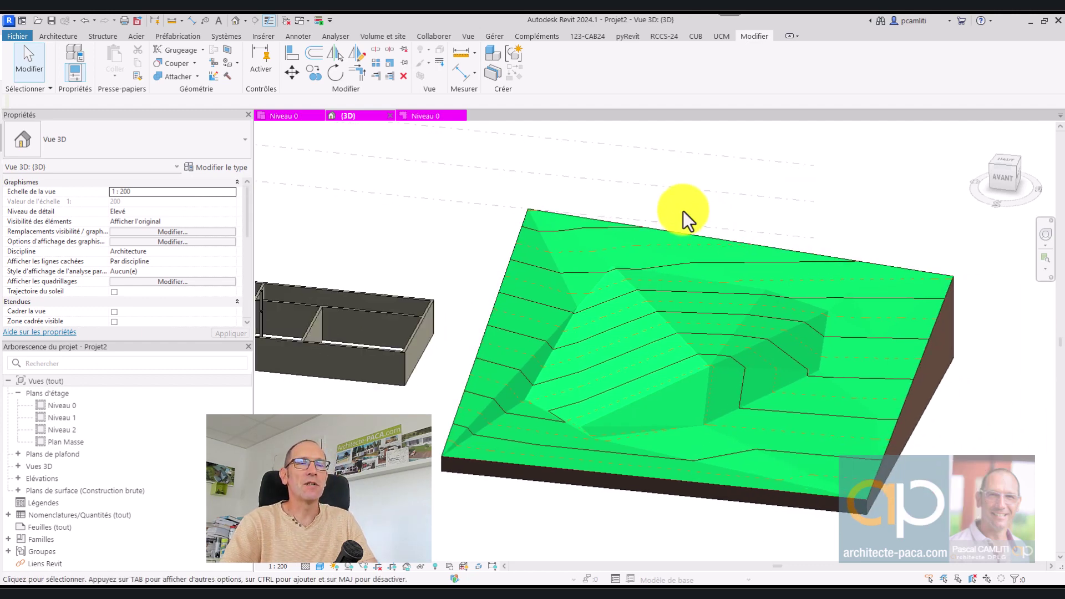
left_click(774, 293)
mouse_move(774, 294)
middle_mouse_down("shift")
mouse_move(826, 305)
mouse_move(835, 296)
middle_mouse_up("shift")
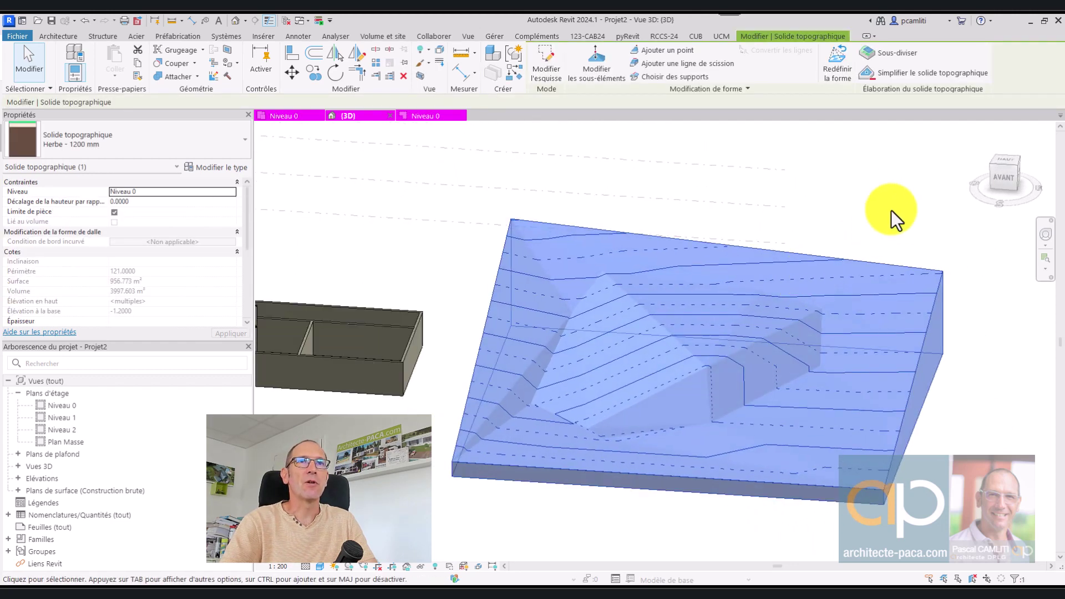
left_click(711, 66)
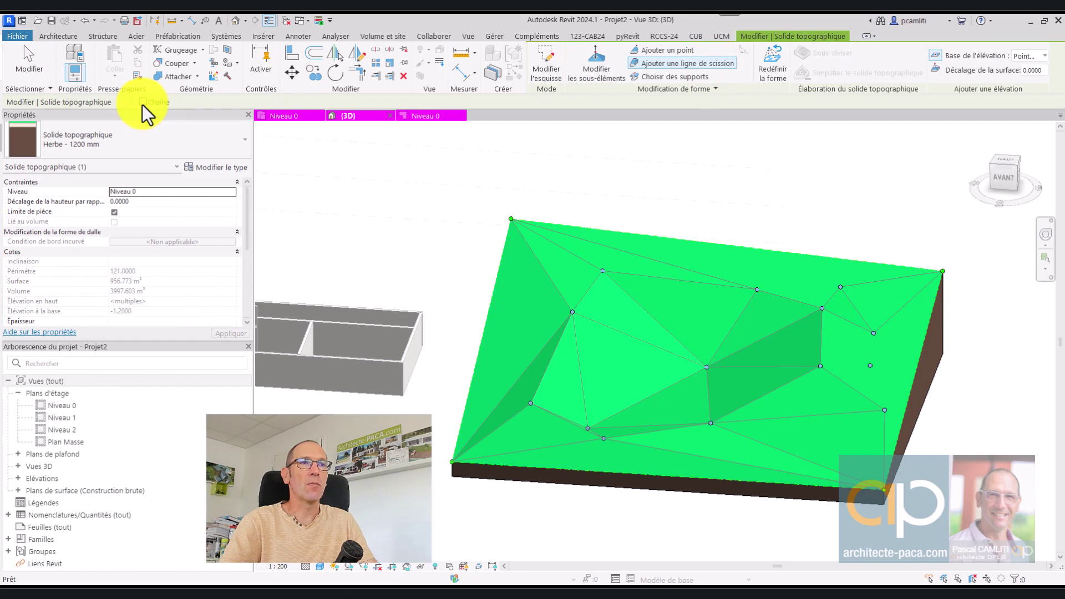
left_click(488, 312)
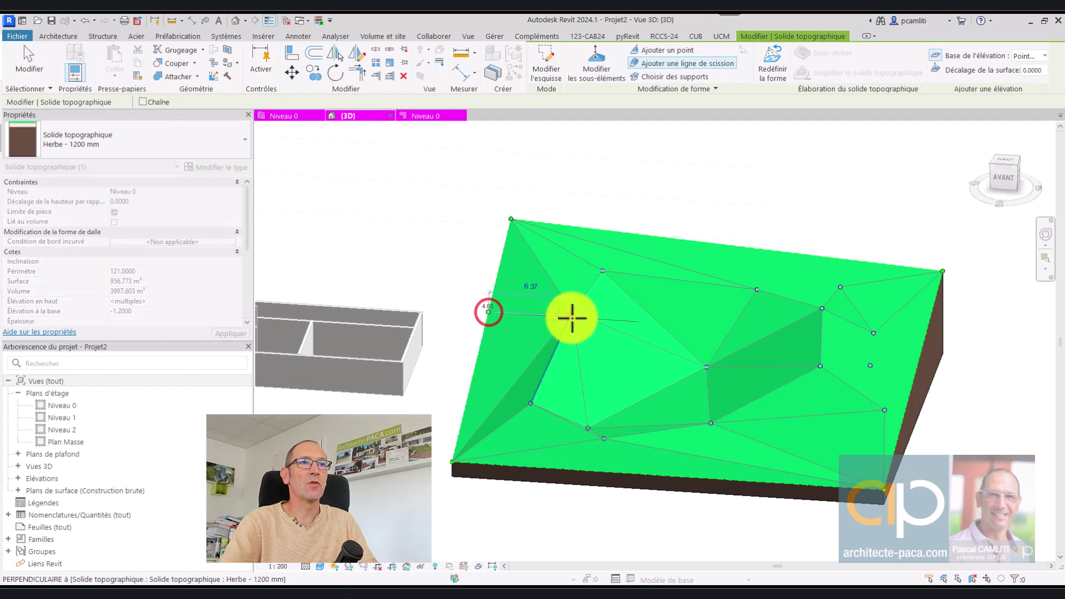
left_click(563, 323)
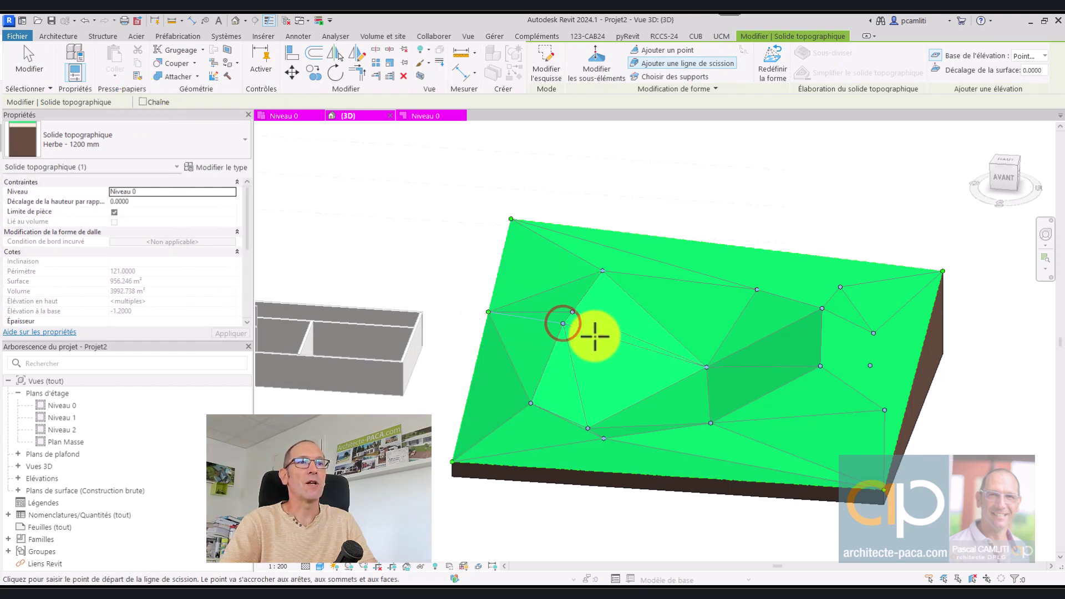
key("Escape")
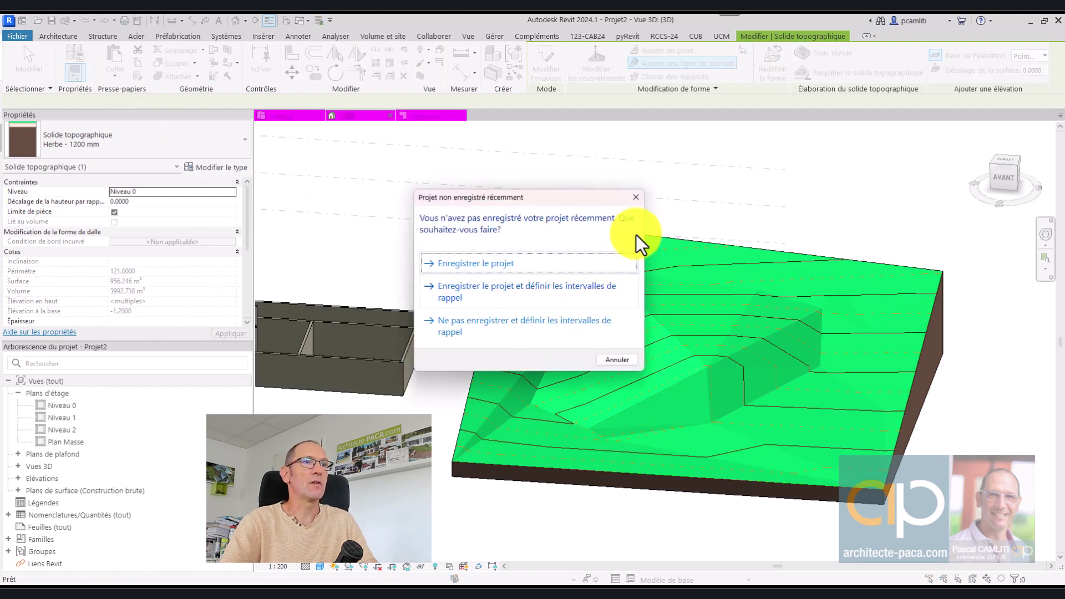
left_click(636, 198)
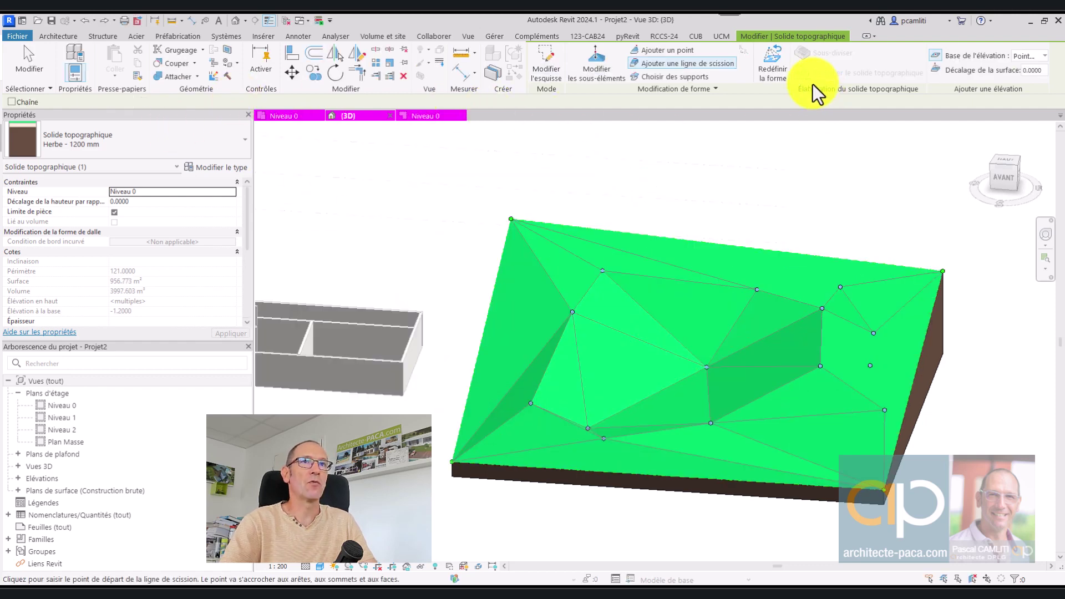
Draw a chained split line across the toposolid from its left edge to its right edge
left_click(655, 65)
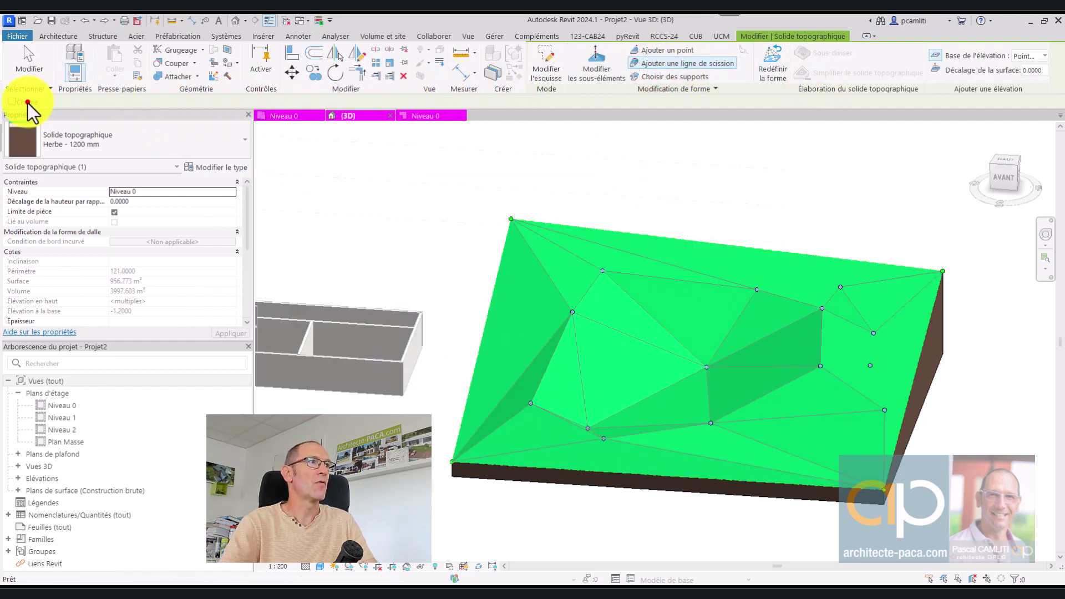
left_click(27, 103)
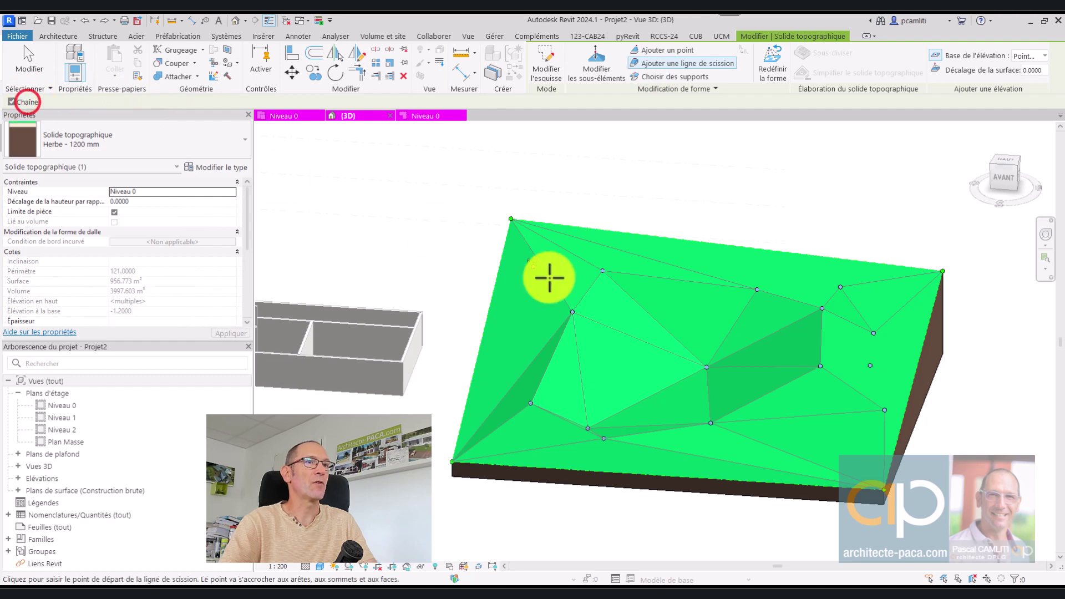
left_click(491, 304)
left_click(554, 335)
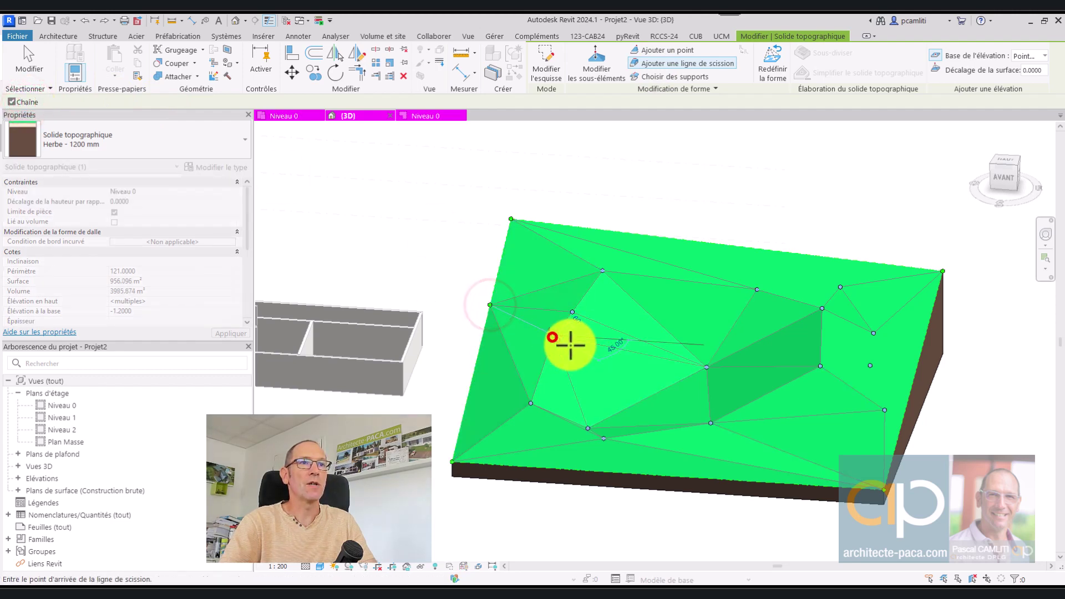
left_click(640, 355)
left_click(730, 350)
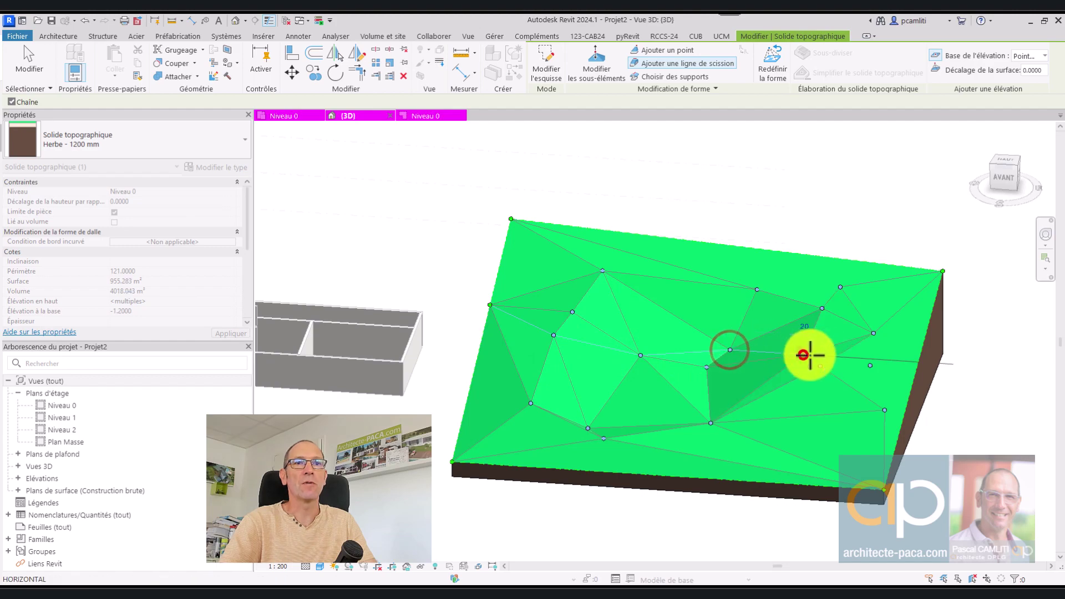
left_click(807, 355)
left_click(870, 363)
left_click(918, 368)
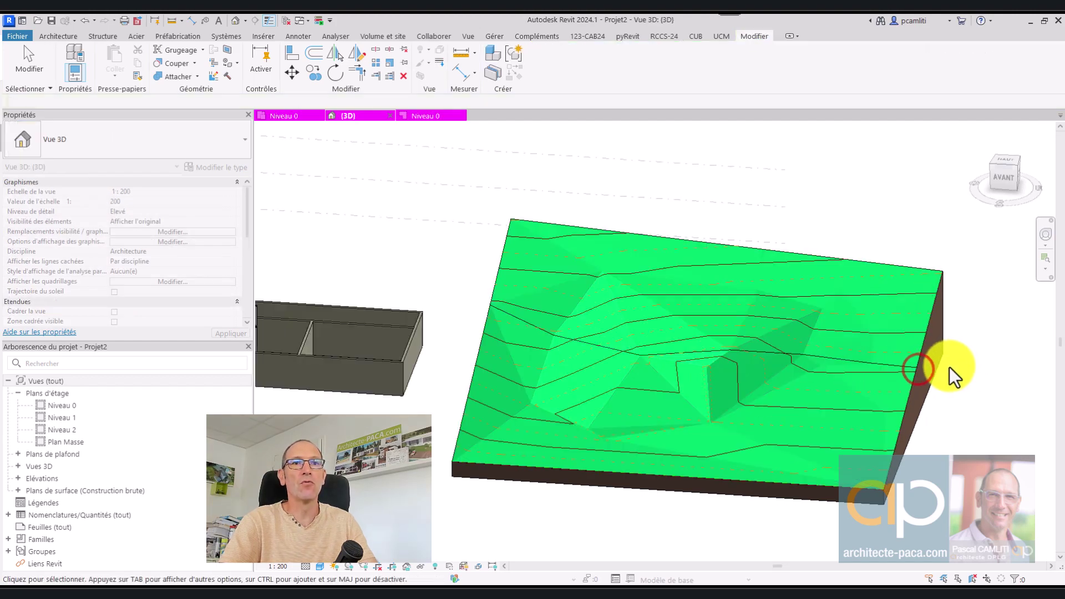
mouse_move(950, 367)
middle_mouse_down("shift")
mouse_move(736, 349)
mouse_move(916, 368)
middle_mouse_up("shift")
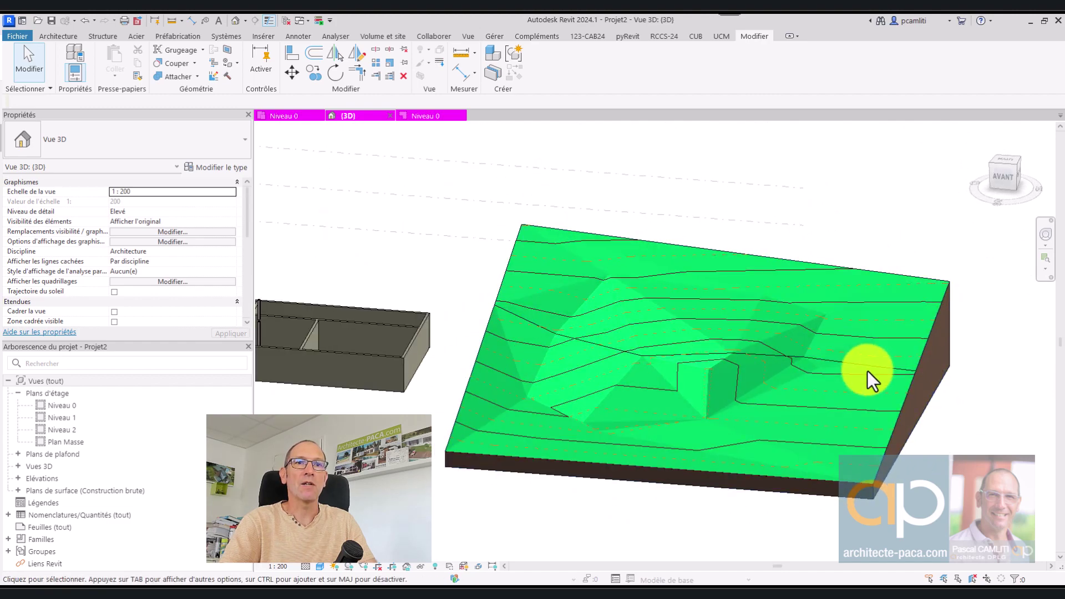
Open the toposolid's shape points for editing and activate Ajouter un point with a 0.0000 offset
left_click(870, 367)
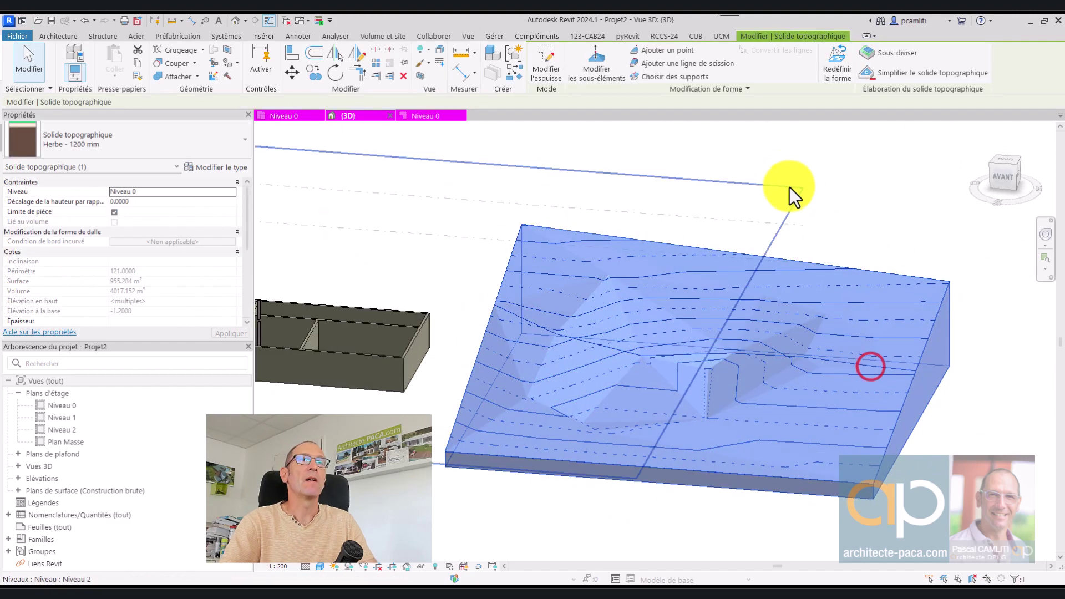
left_click(756, 310)
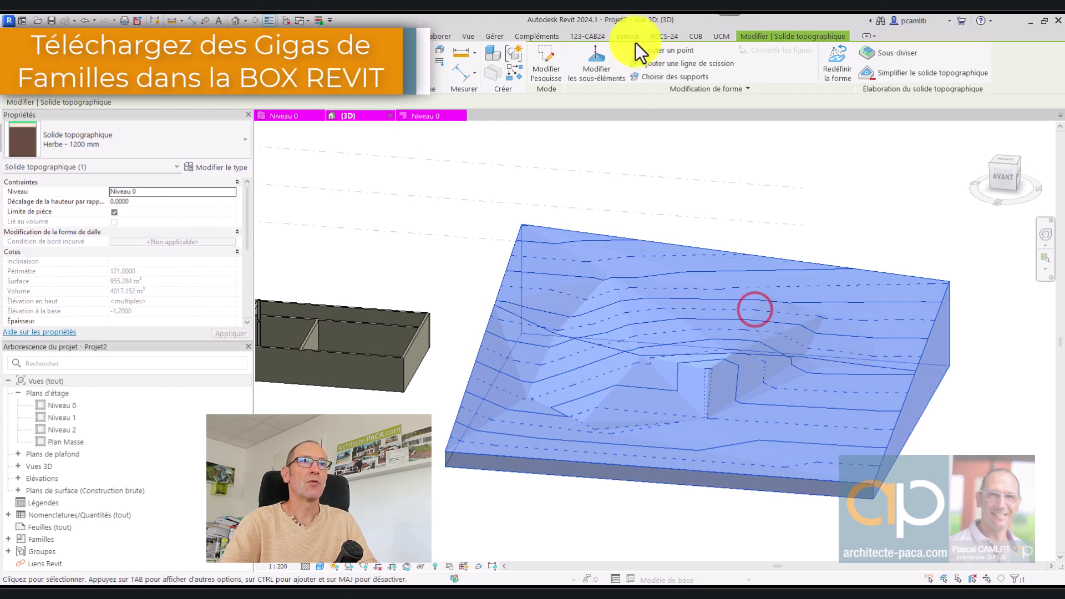
left_click(609, 62)
left_click(642, 357)
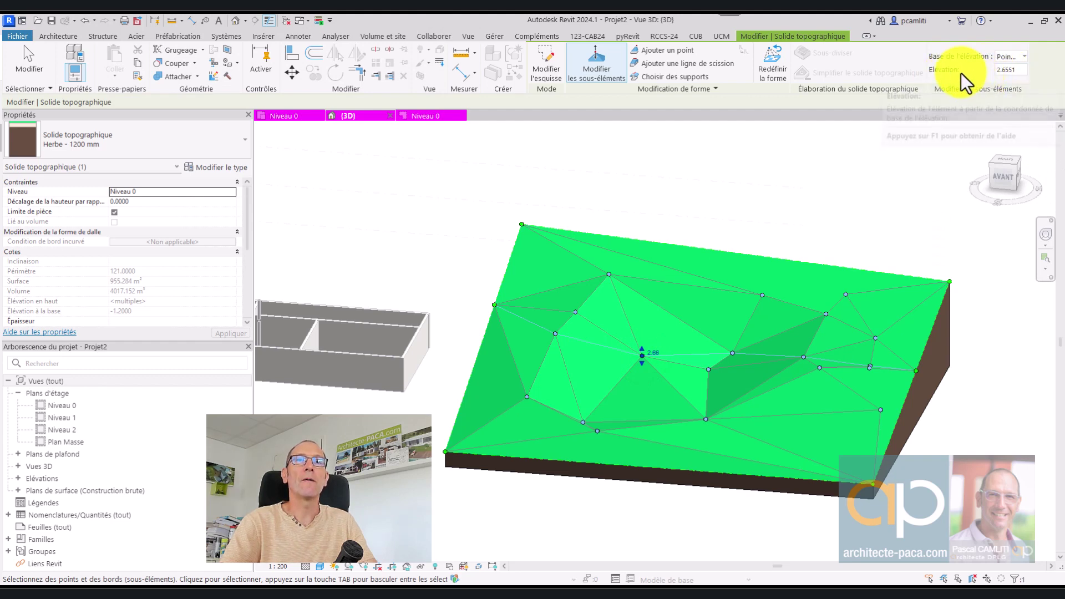
left_click(667, 51)
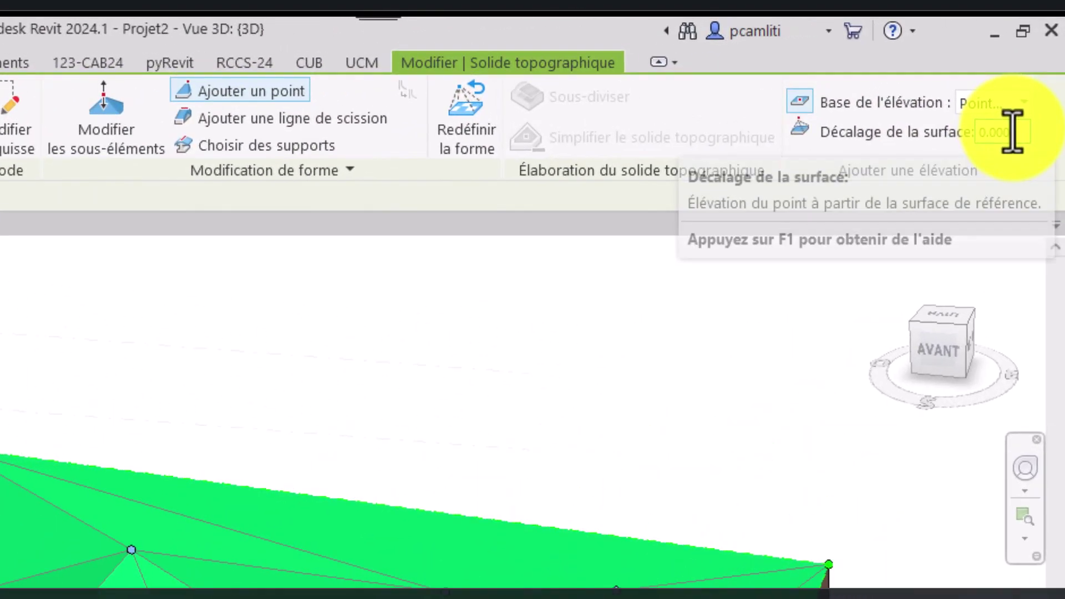
Add three new toposolid points at a 5.0 surface offset, then finish shape editing
left_click(1042, 70)
key("Return")
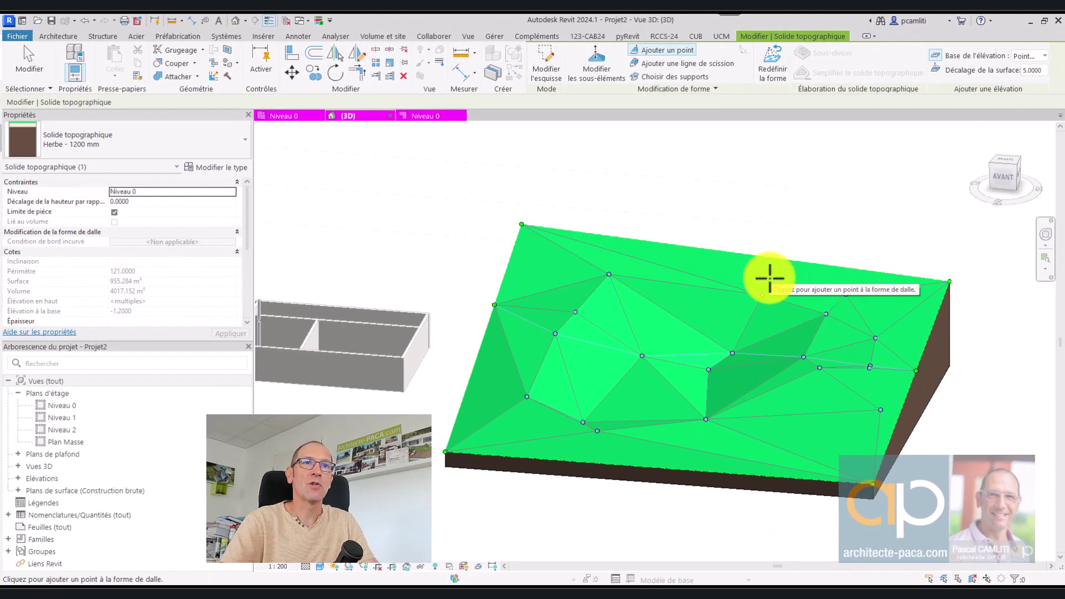
left_click(770, 277)
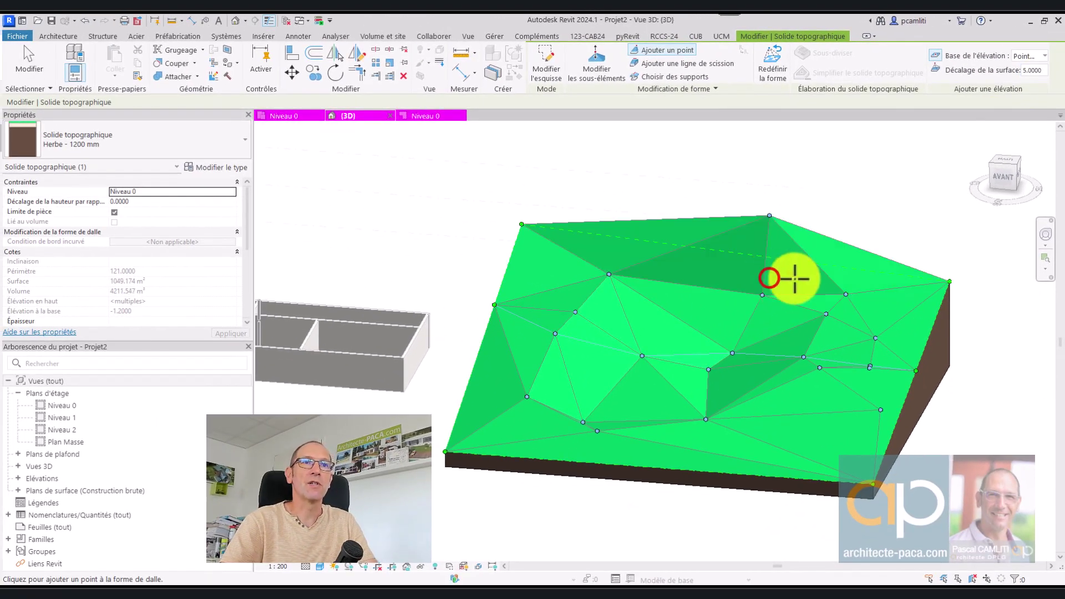
mouse_move(852, 275)
middle_mouse_down("shift")
mouse_move(802, 245)
mouse_move(777, 323)
middle_mouse_up("shift")
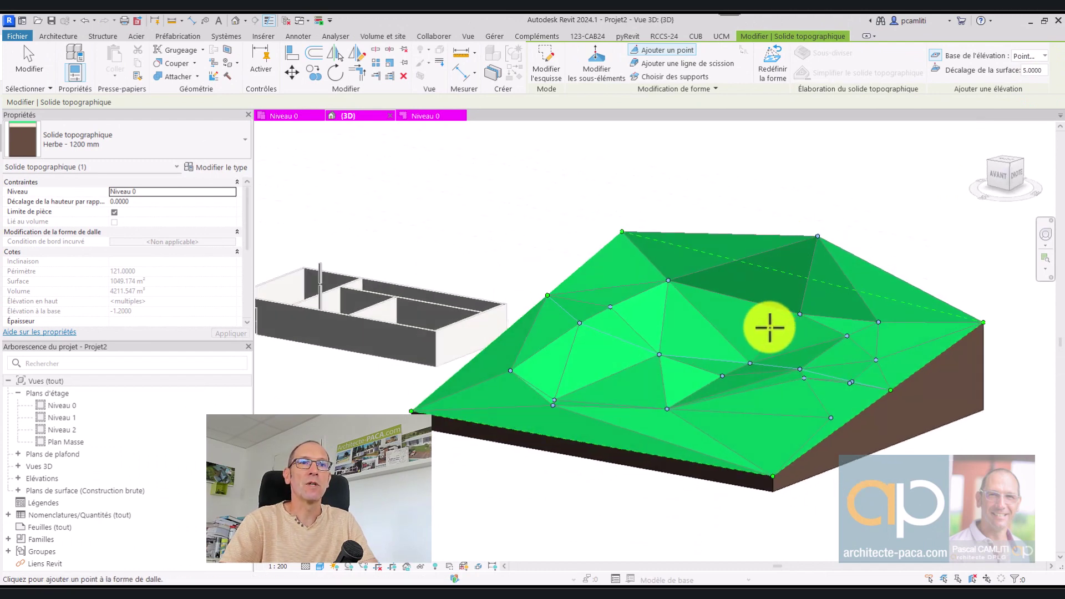
left_click(769, 325)
mouse_move(847, 288)
middle_mouse_down("shift")
mouse_move(811, 251)
mouse_move(827, 285)
mouse_move(784, 274)
middle_mouse_up("shift")
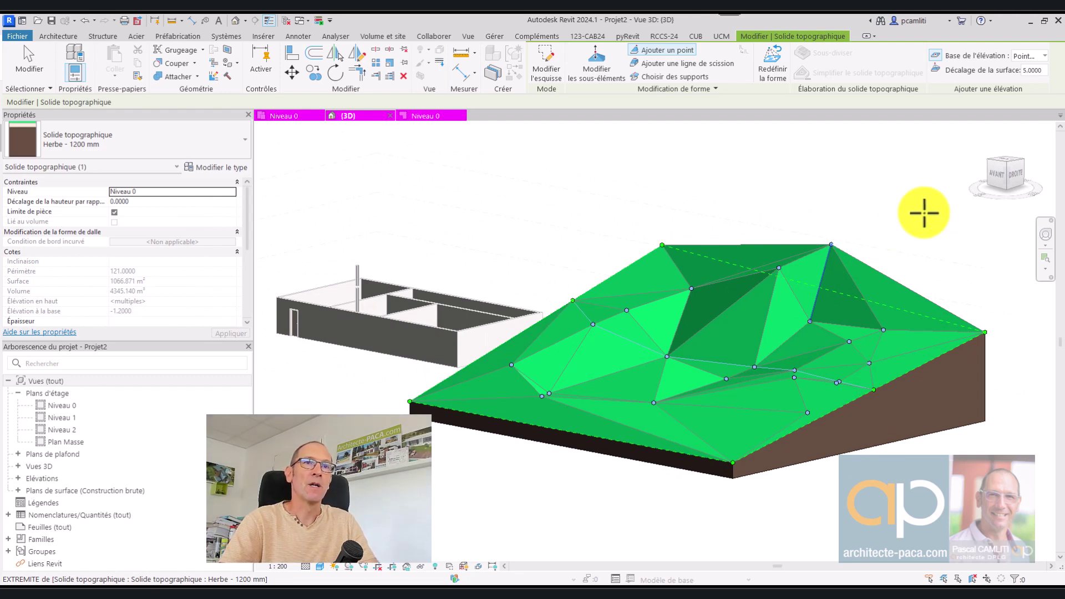
mouse_move(827, 226)
middle_mouse_down("shift")
mouse_move(765, 233)
mouse_move(747, 253)
mouse_move(860, 281)
mouse_move(913, 276)
middle_mouse_up("shift")
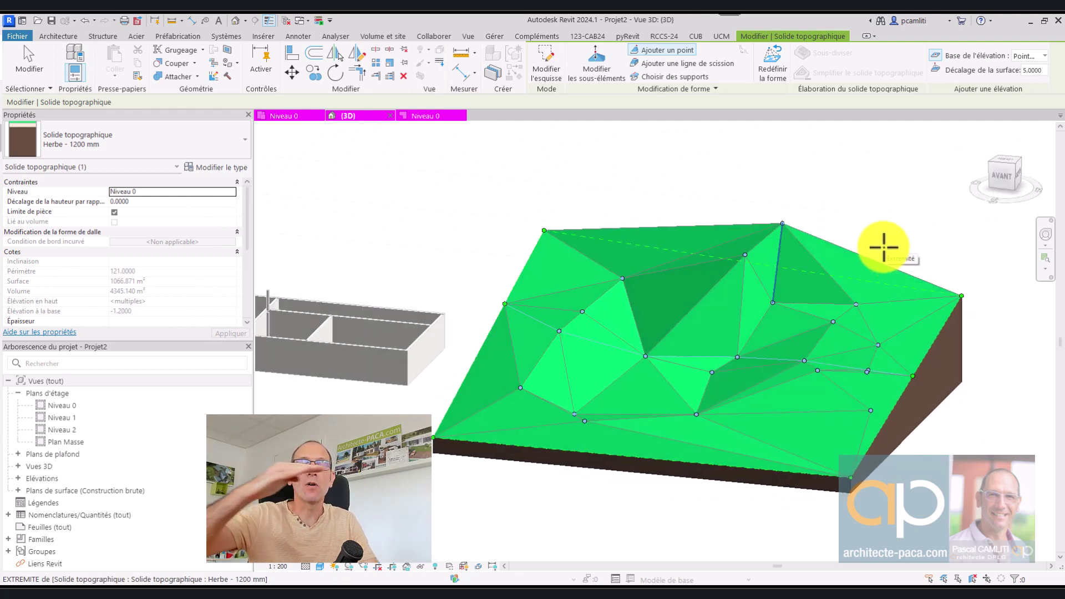
left_click(711, 341)
mouse_move(711, 341)
middle_mouse_down("shift")
mouse_move(746, 309)
mouse_move(713, 290)
mouse_move(594, 290)
middle_mouse_up("shift")
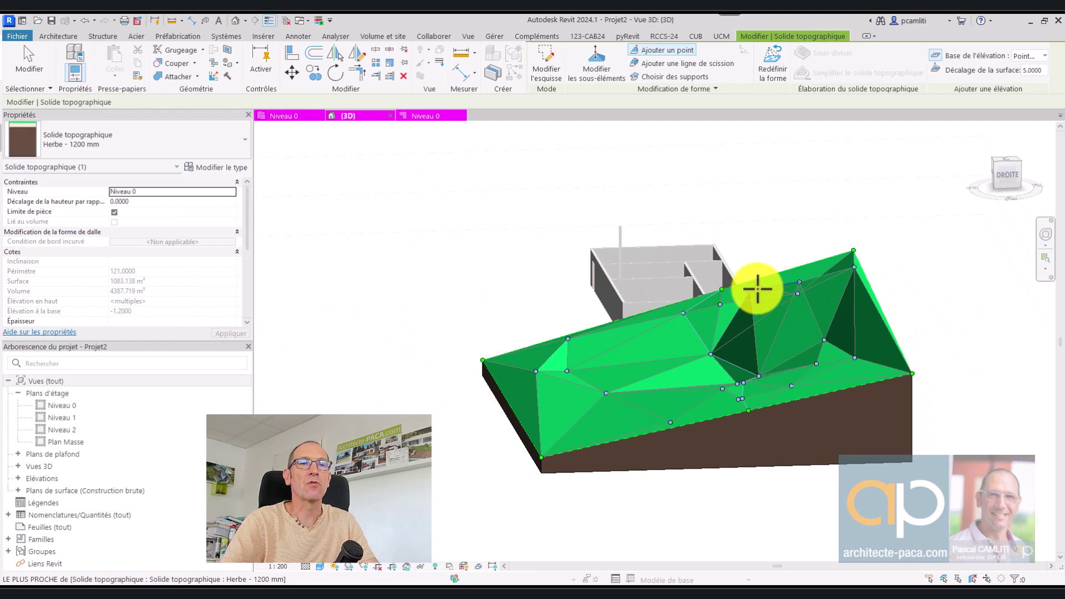
key("Escape")
key("Escape")
mouse_move(737, 312)
middle_mouse_down("shift")
mouse_move(798, 351)
mouse_move(944, 357)
mouse_move(809, 350)
middle_mouse_up("shift")
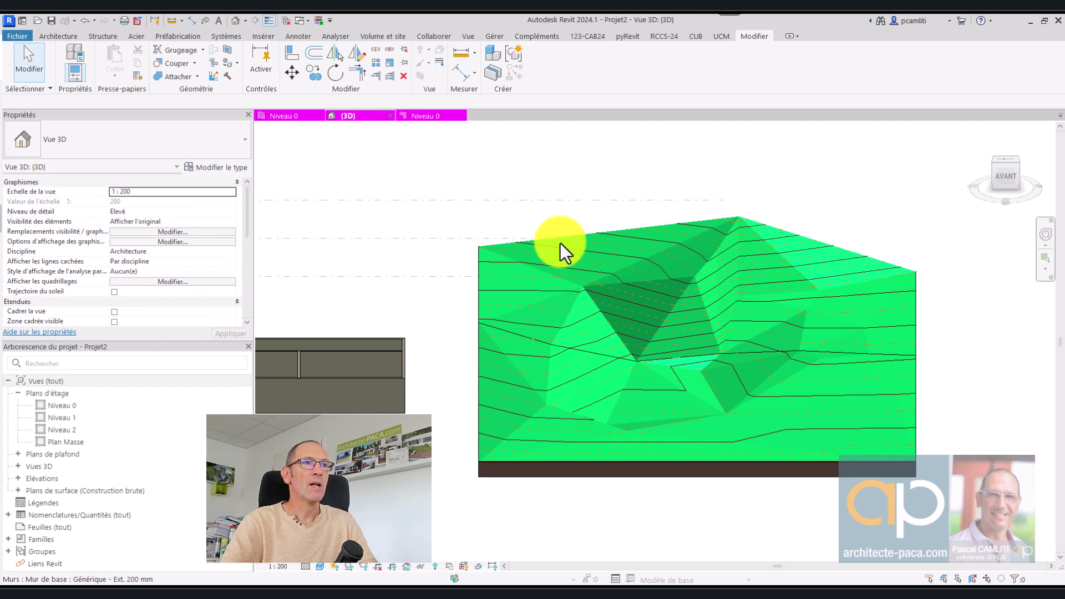
Open the Niveau 0 area plan and inspect its large and small areas
left_click(444, 116)
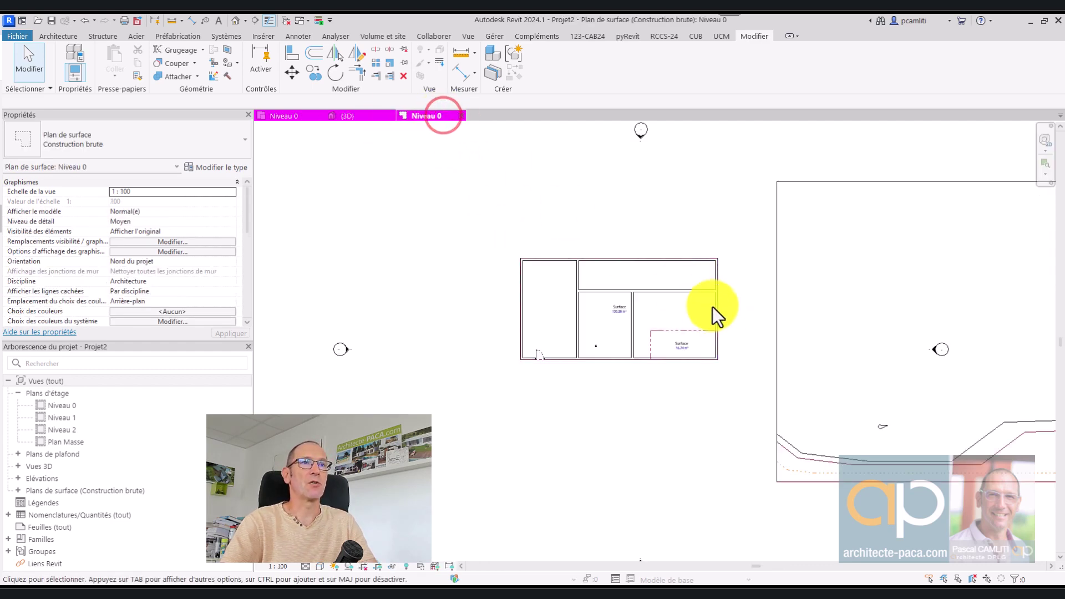
scroll(712, 308, "up", 2)
middle_click_drag(706, 297, 556, 315)
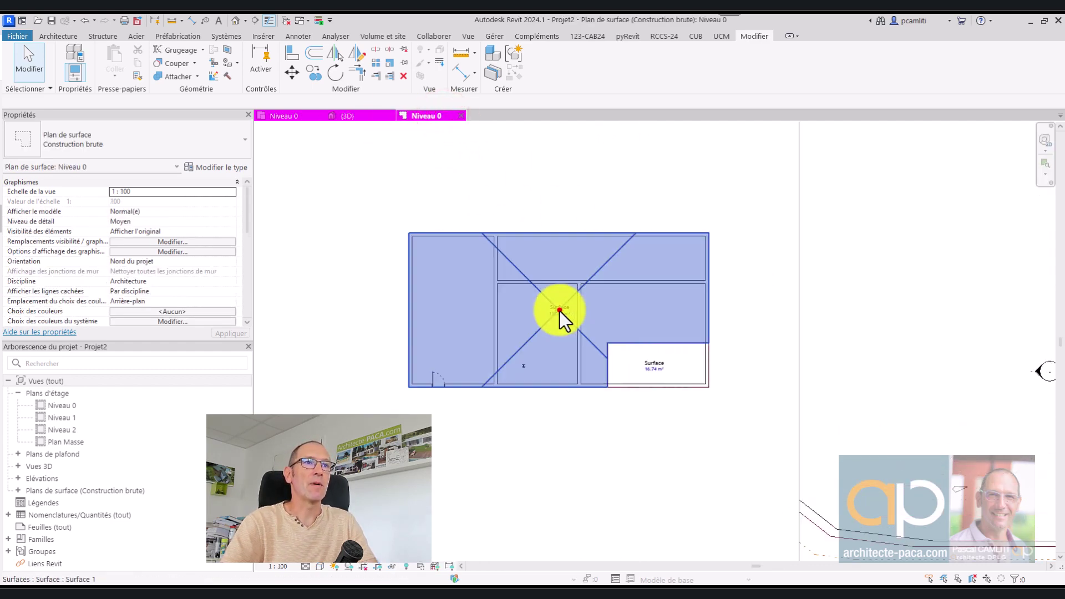
left_click(560, 311)
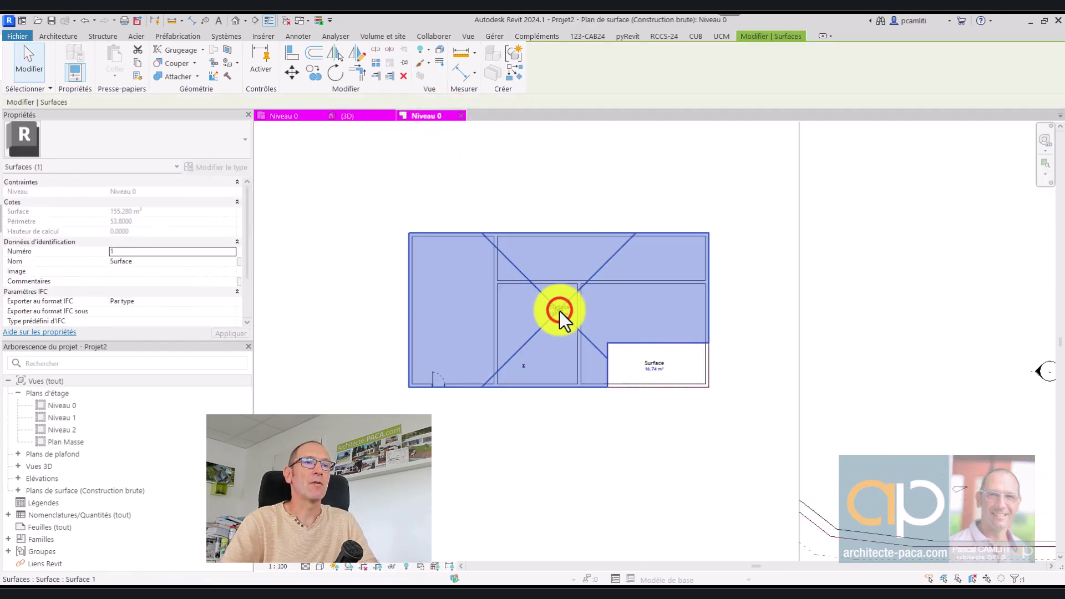
left_click(660, 368)
left_click(615, 441)
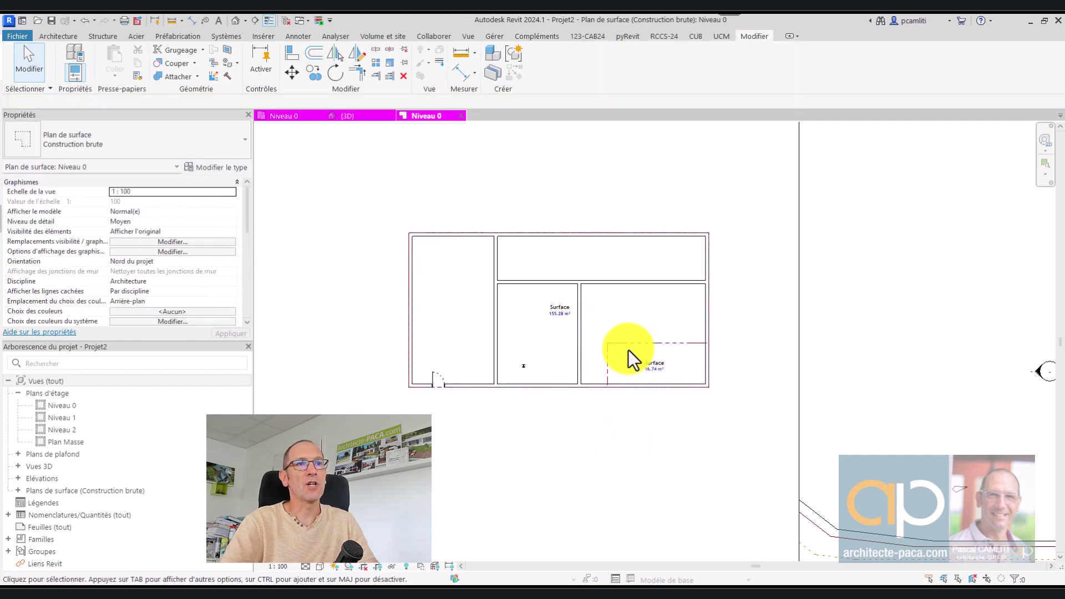
Move the horizontal and vertical area separation lines onto the walls
left_click_drag(625, 344, 623, 287)
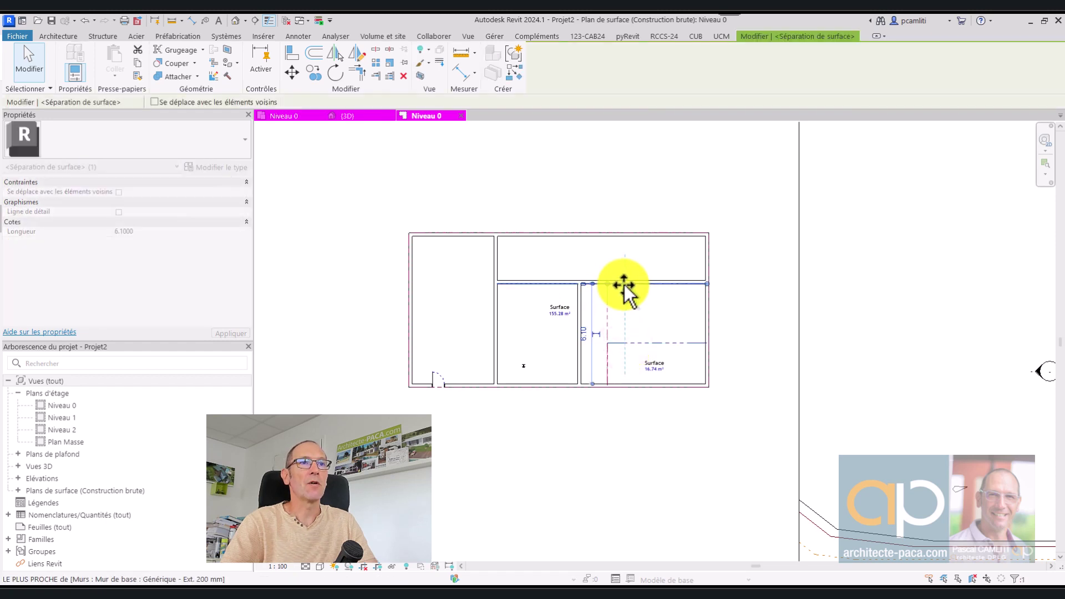
left_click(607, 354)
left_click_drag(607, 354, 581, 356)
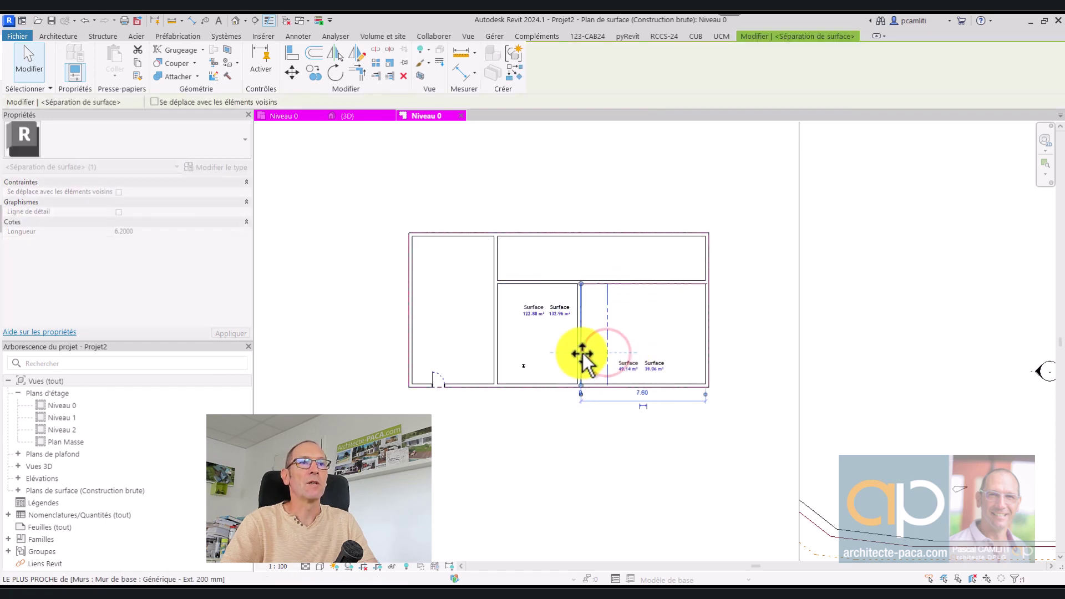
left_click(611, 354)
left_click(578, 268)
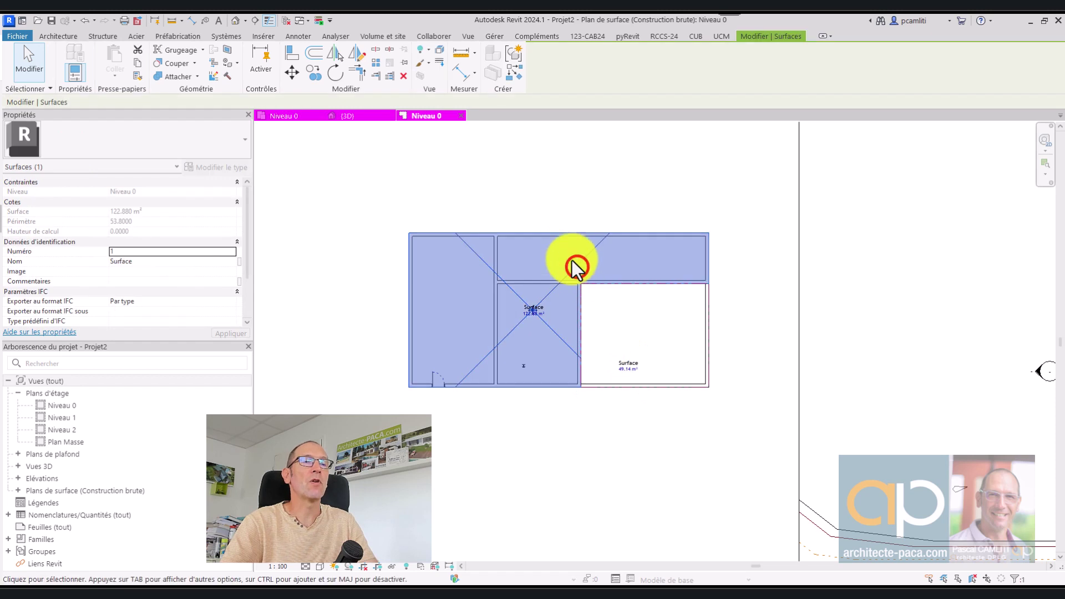
left_click(660, 333)
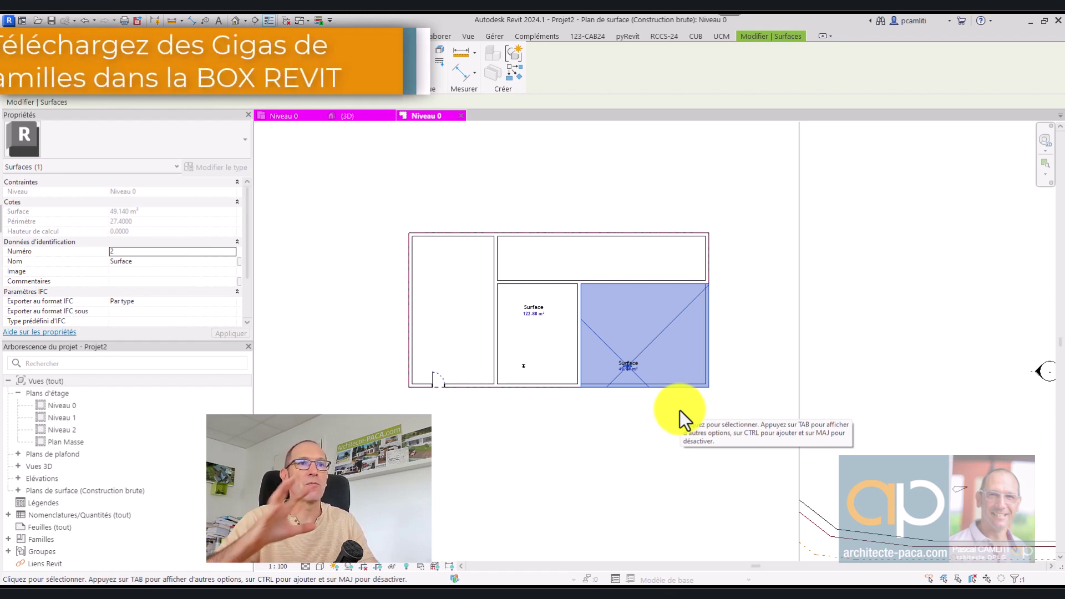
left_click(680, 411)
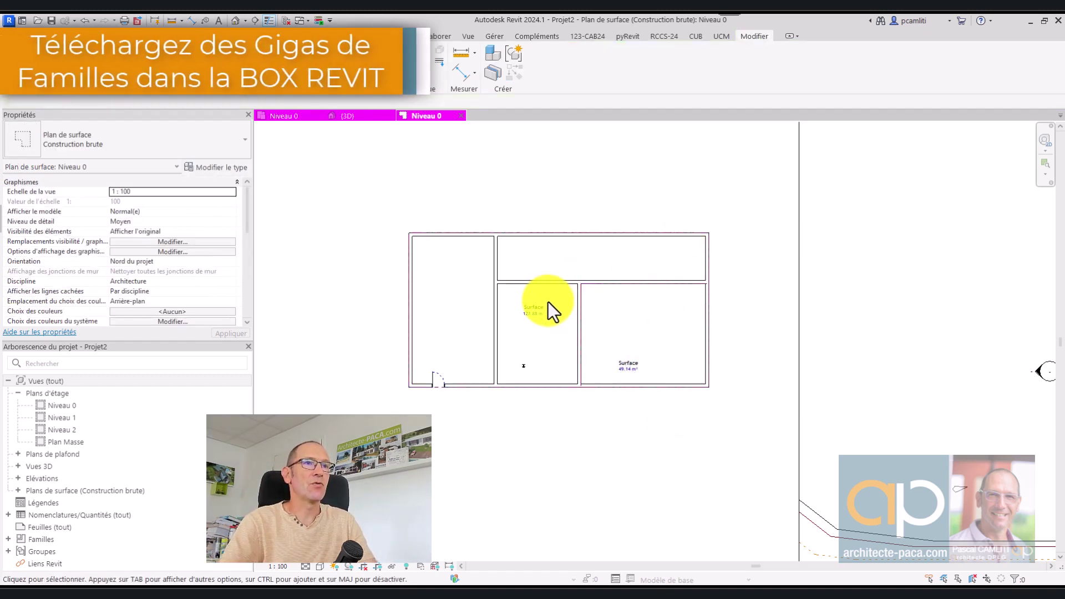
Delete the 49.14 m² area and both area separation lines
left_click(600, 284)
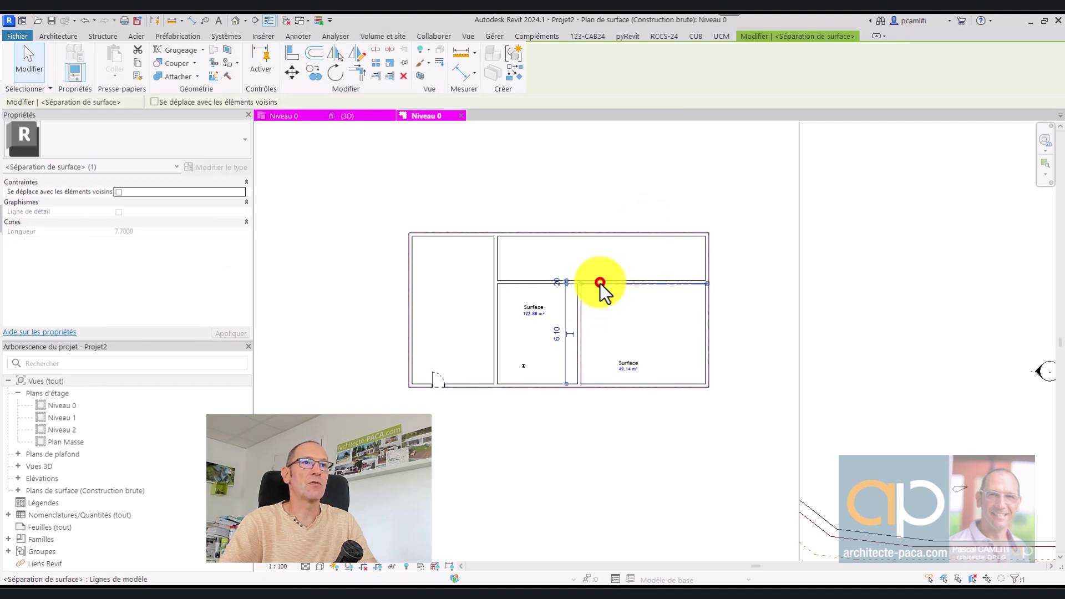
left_click(649, 348)
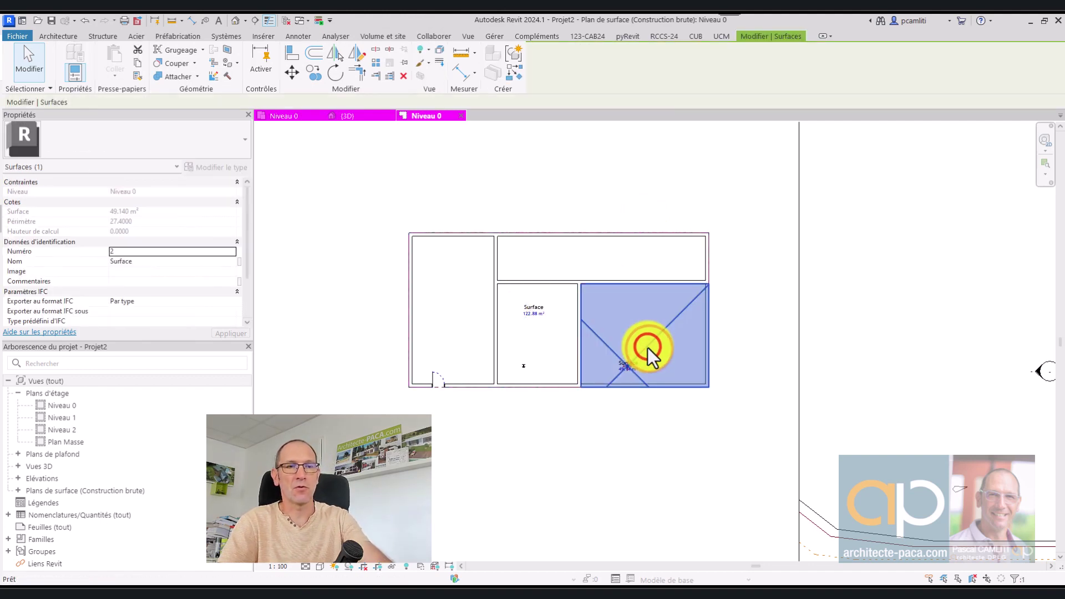
key("Delete")
left_click(583, 326)
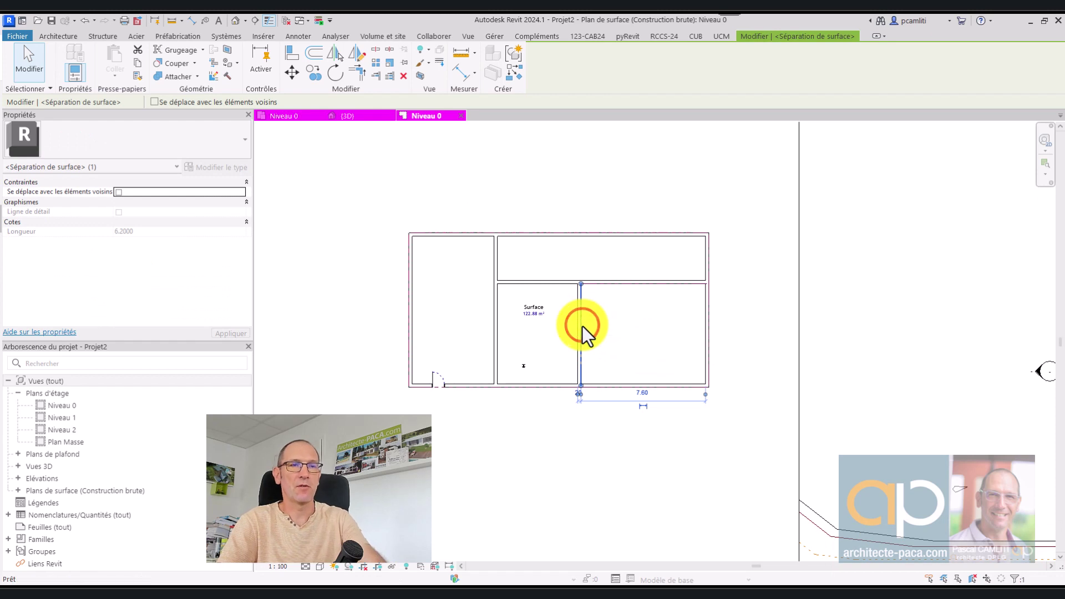
key("Delete")
left_click(623, 286)
key("Delete")
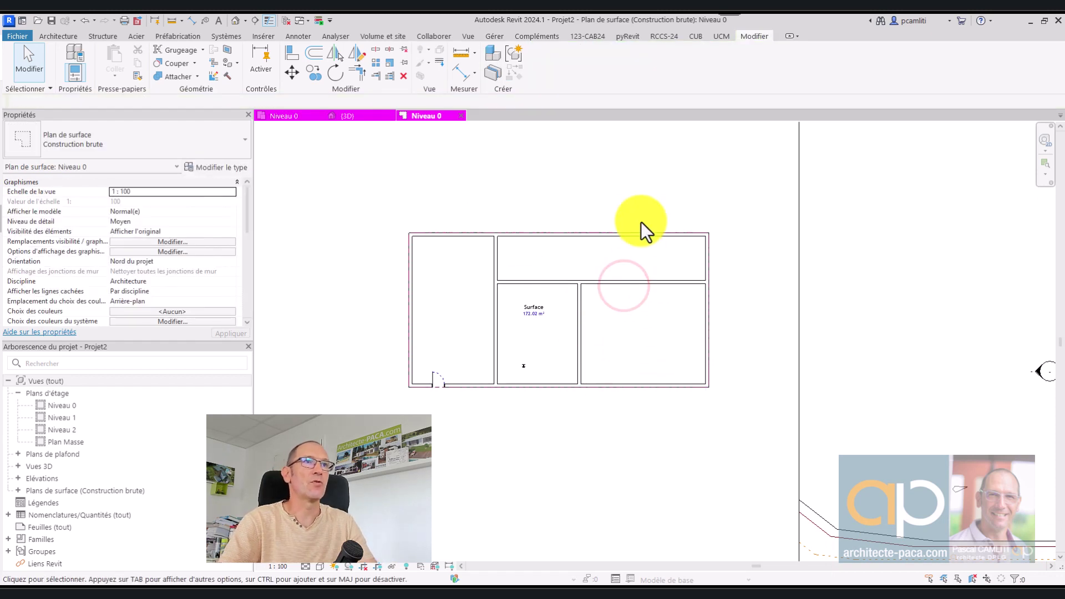
left_click(581, 263)
left_click(623, 163)
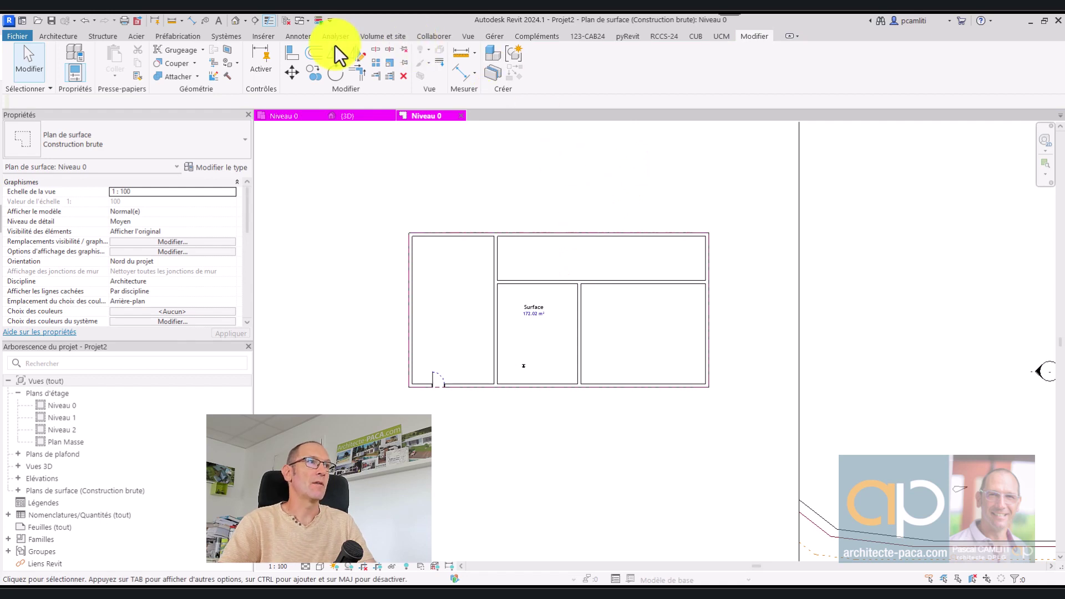
left_click(52, 36)
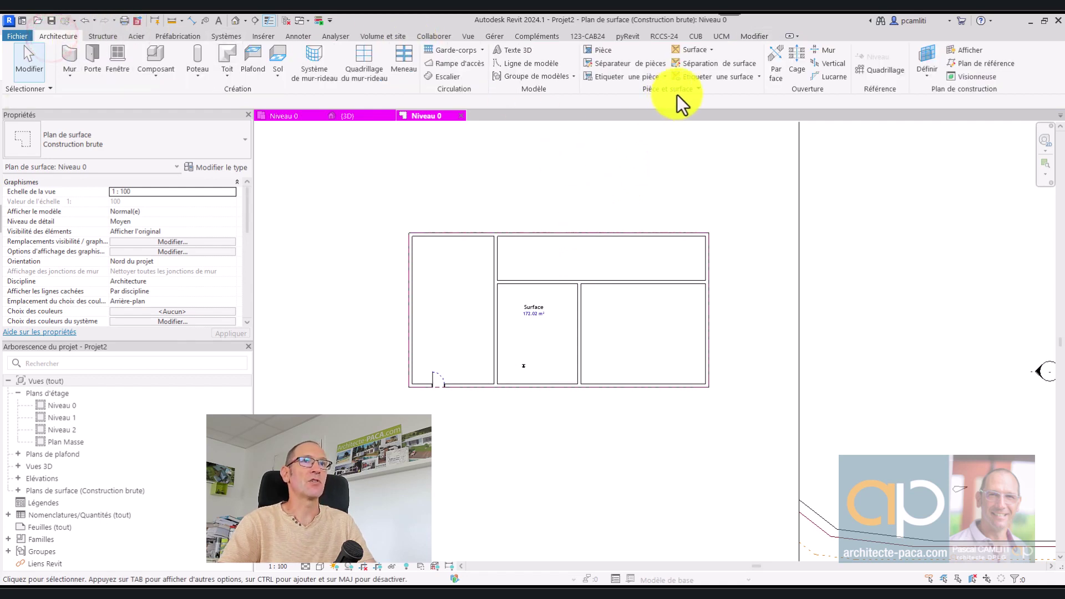
left_click(707, 55)
left_click(704, 88)
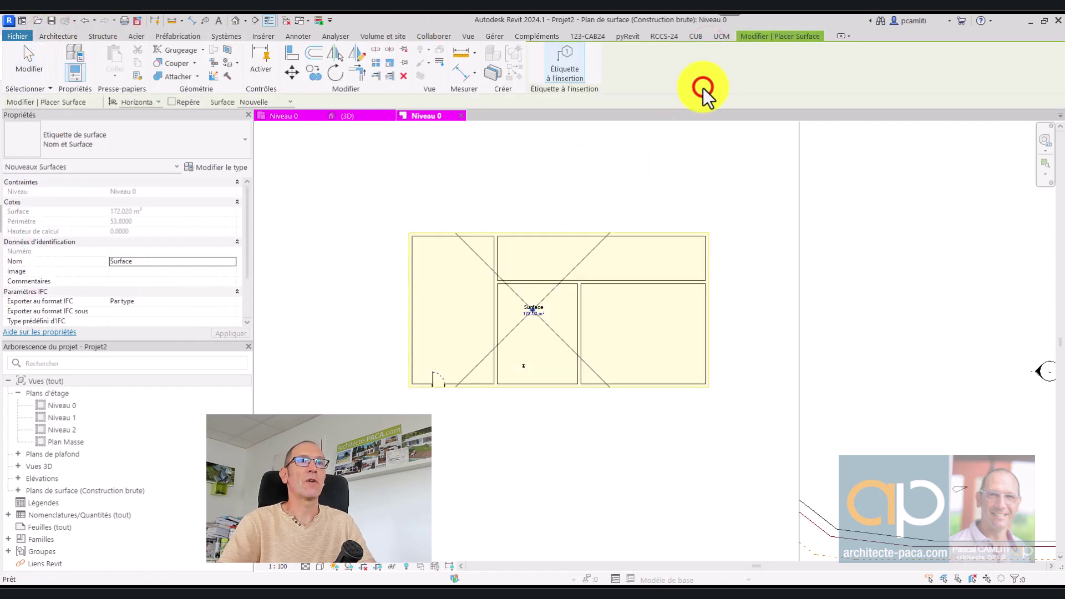
key("Escape")
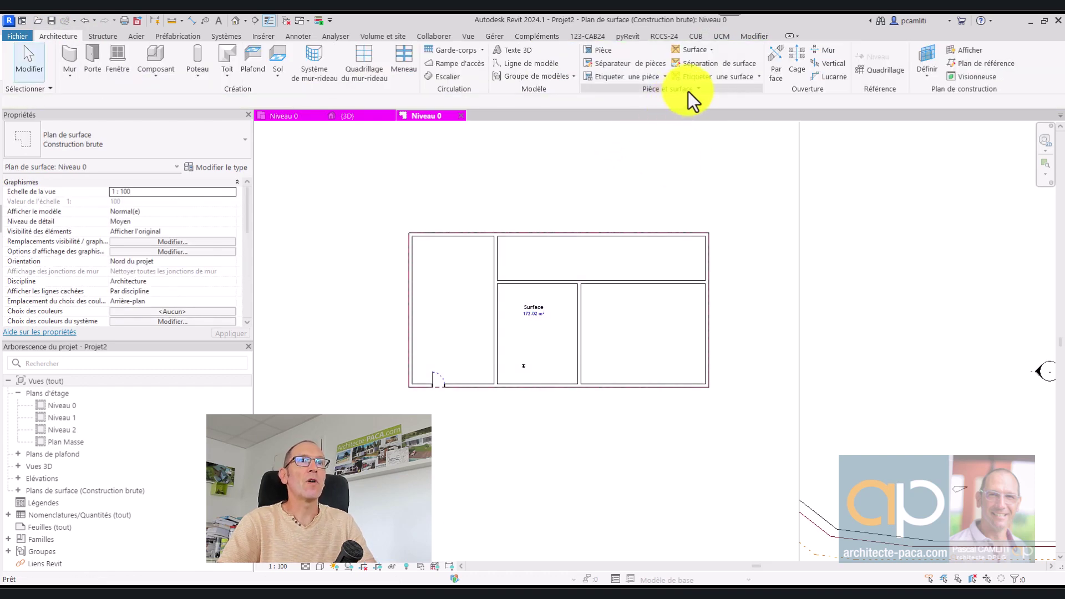
left_click(688, 91)
left_click(672, 118)
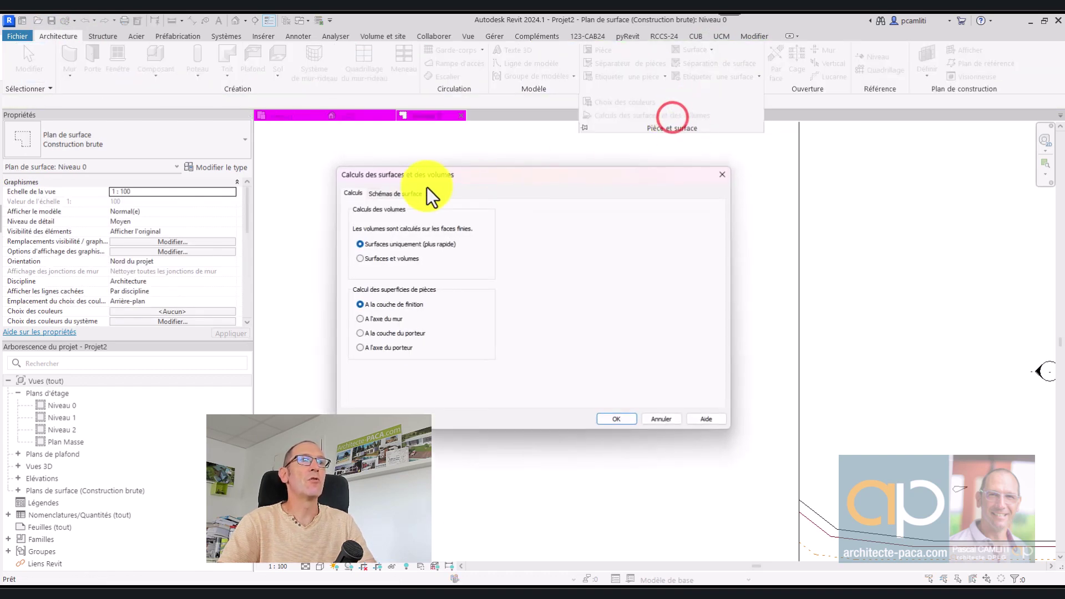
left_click(413, 193)
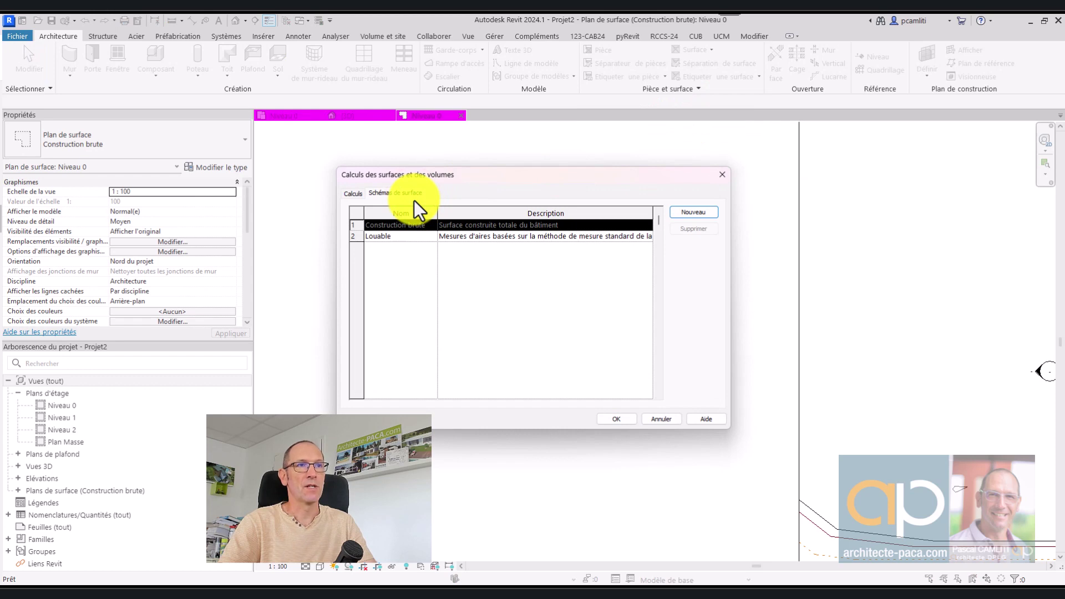
left_click(380, 237)
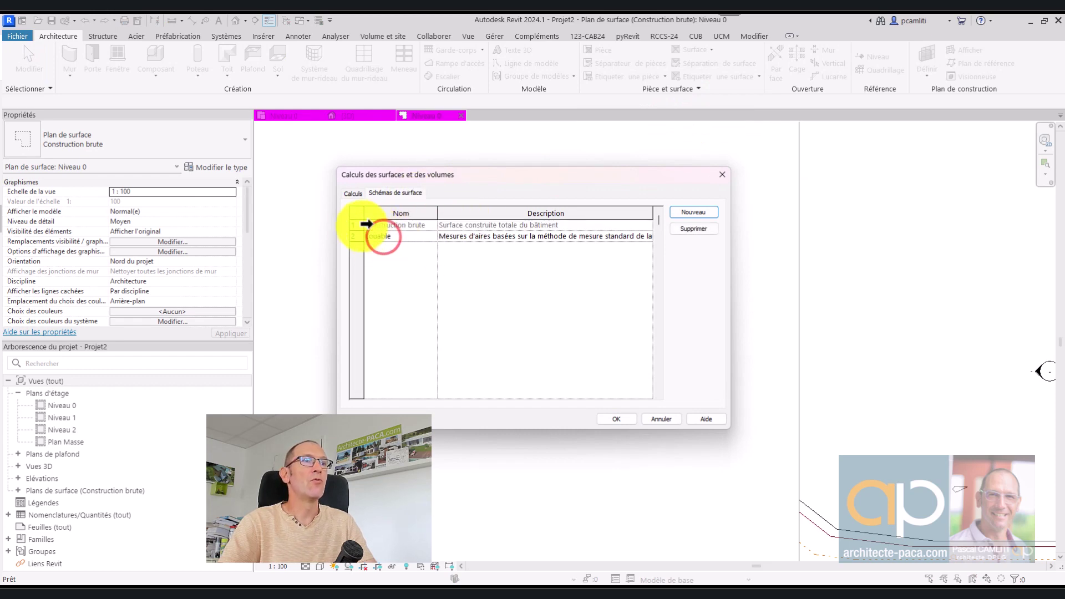
left_click(355, 225)
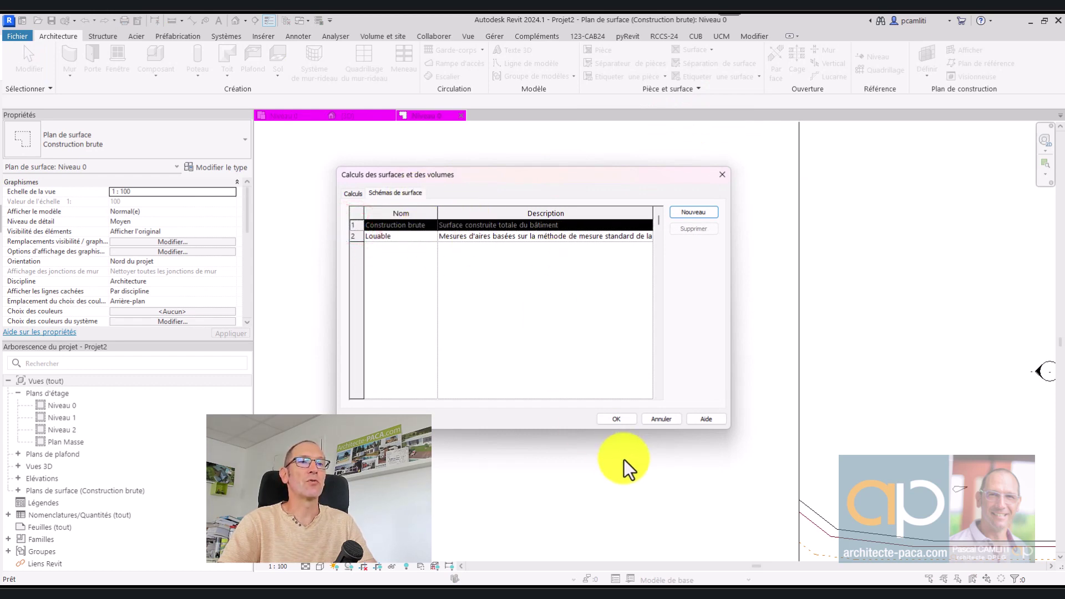
left_click(654, 420)
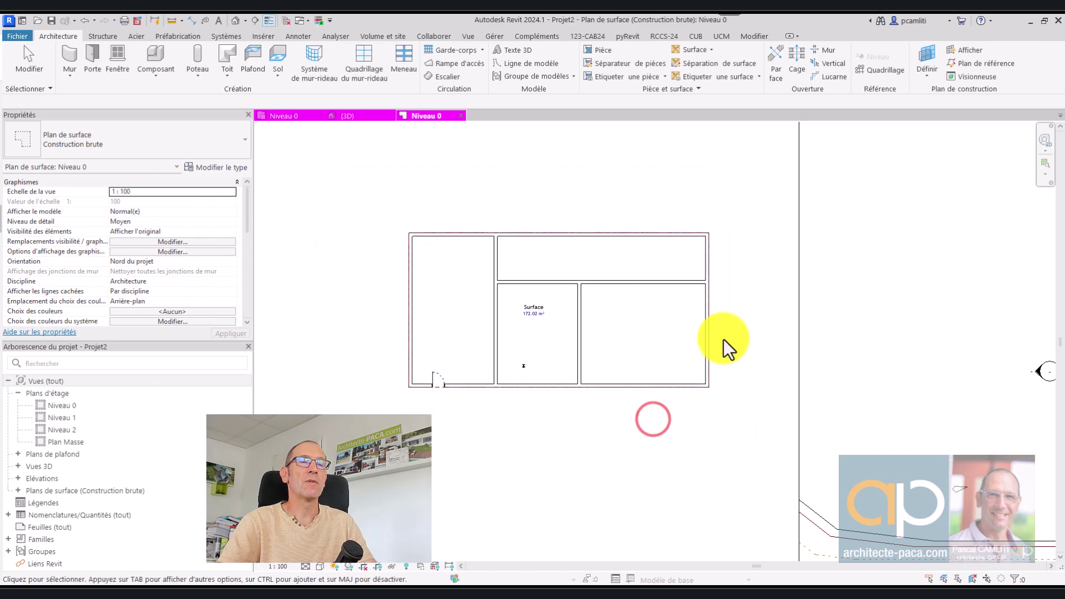
Draw area boundary lines from the bottom wall up into the room, then right to the right wall
left_click(732, 66)
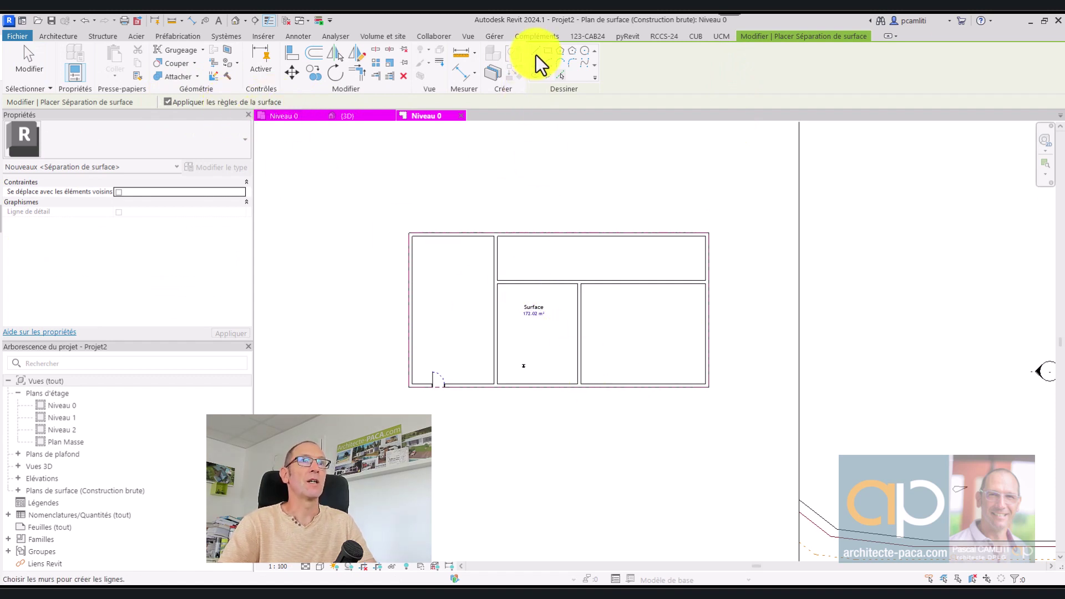
key("Escape")
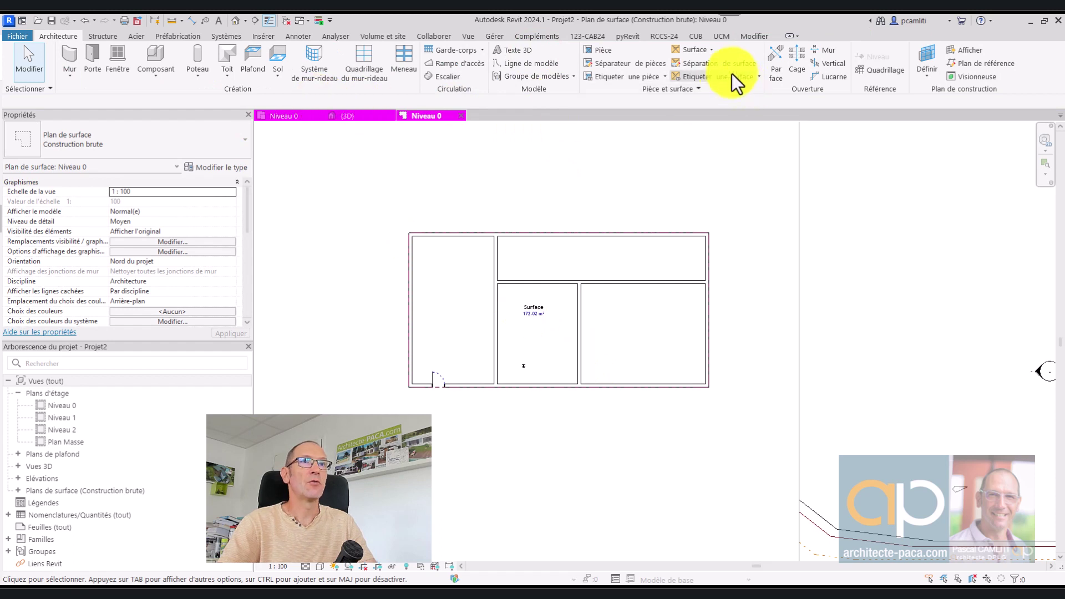
left_click(701, 62)
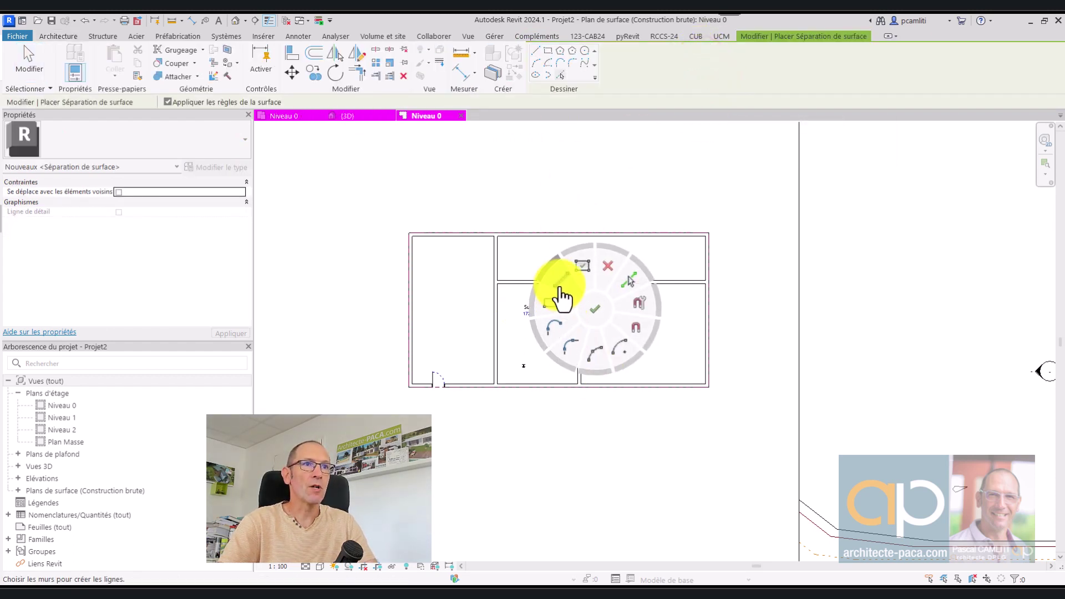
left_click(559, 282)
left_click(597, 385)
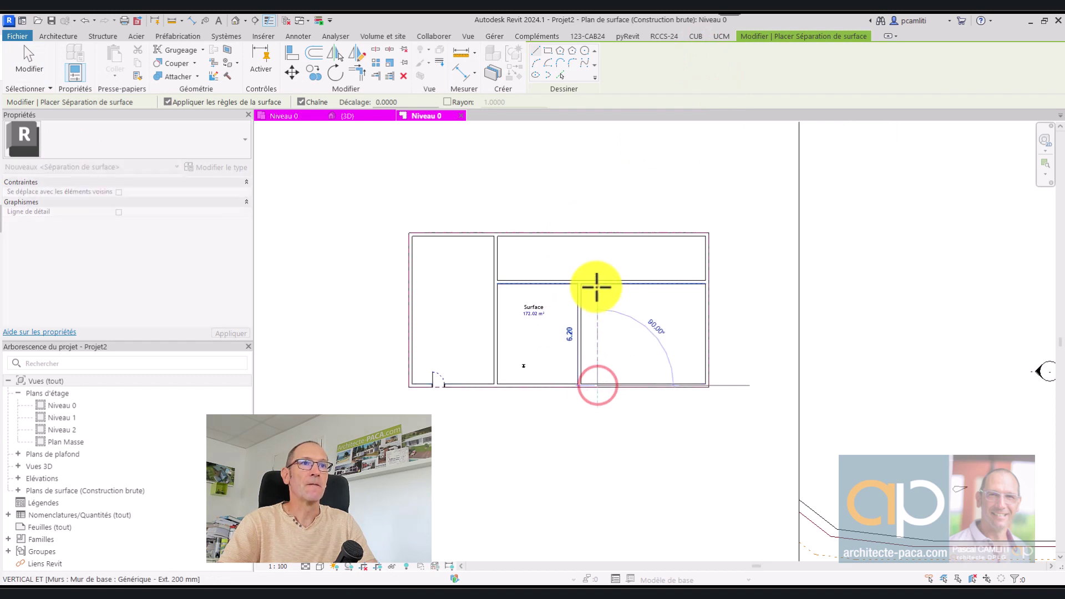
left_click(596, 300)
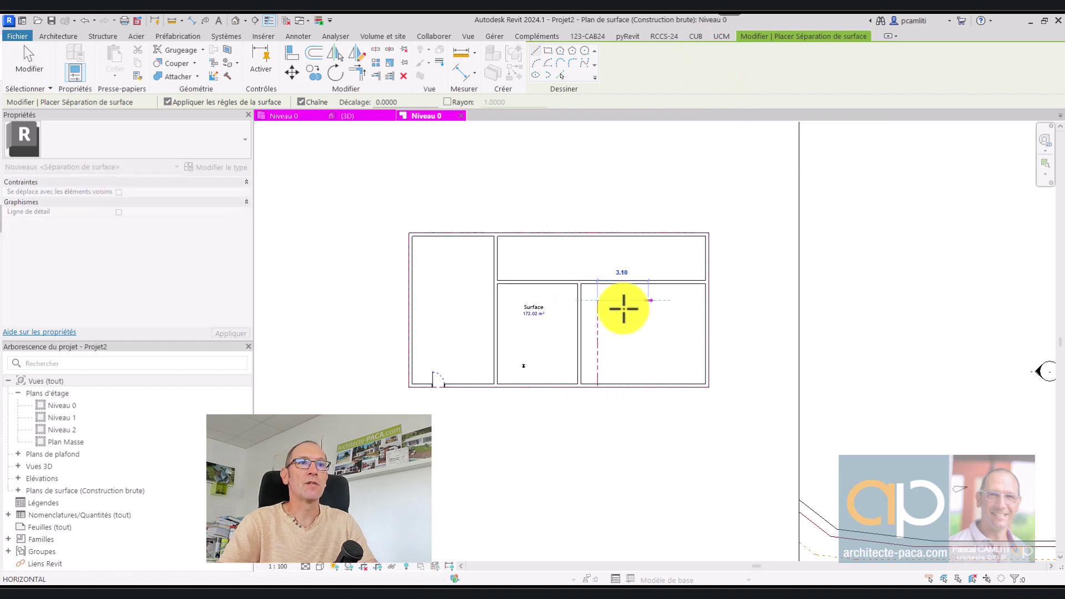
left_click(708, 300)
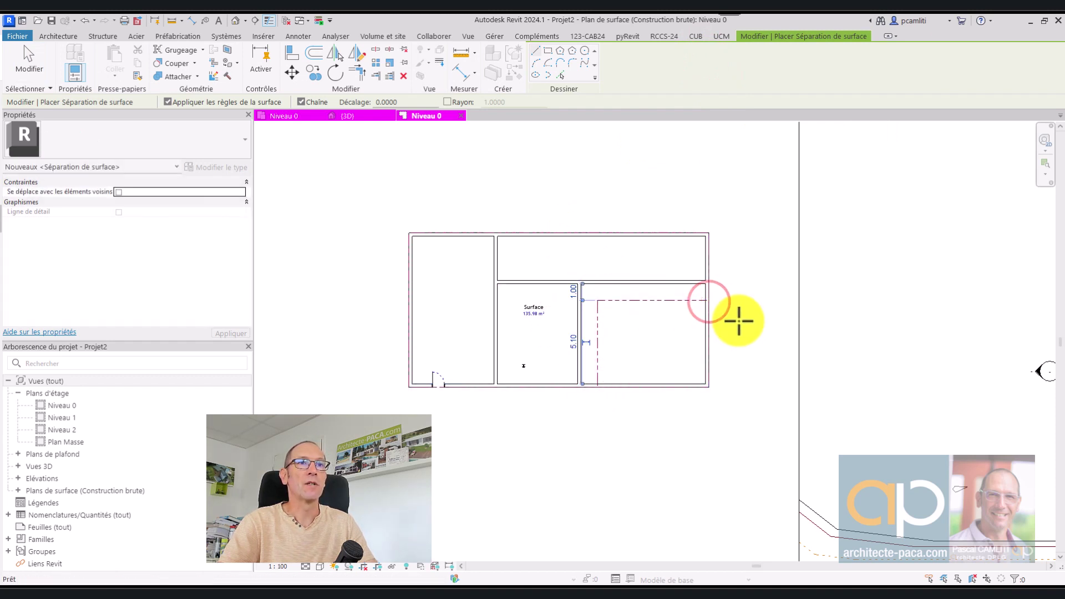
right_click(740, 320)
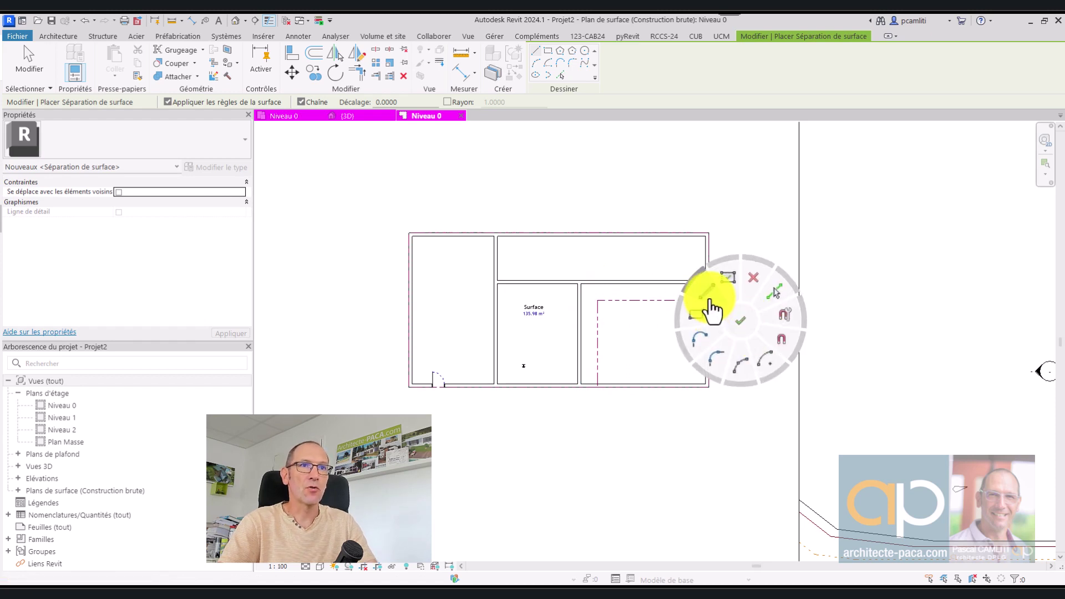
left_click(694, 309)
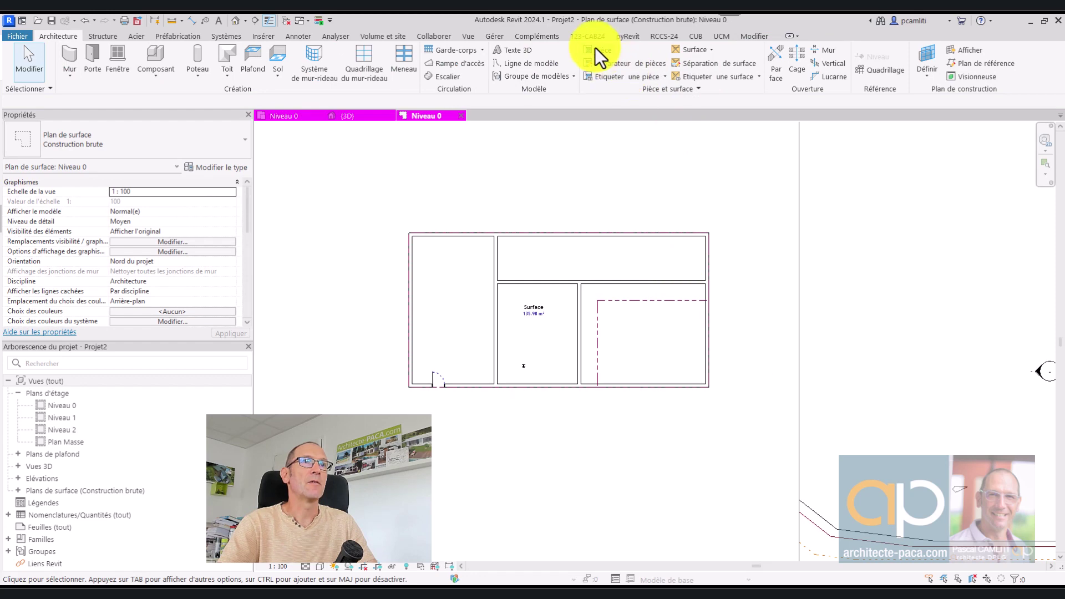
Draw a triangular area boundary of vertical, horizontal and closing diagonal lines in the split zone
left_click(696, 64)
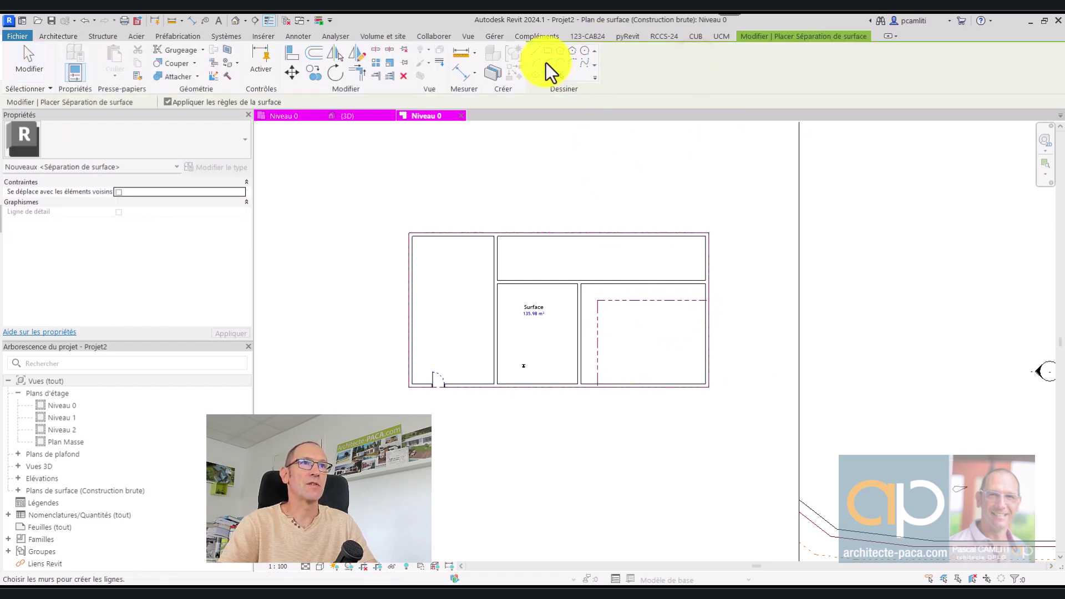
left_click(536, 48)
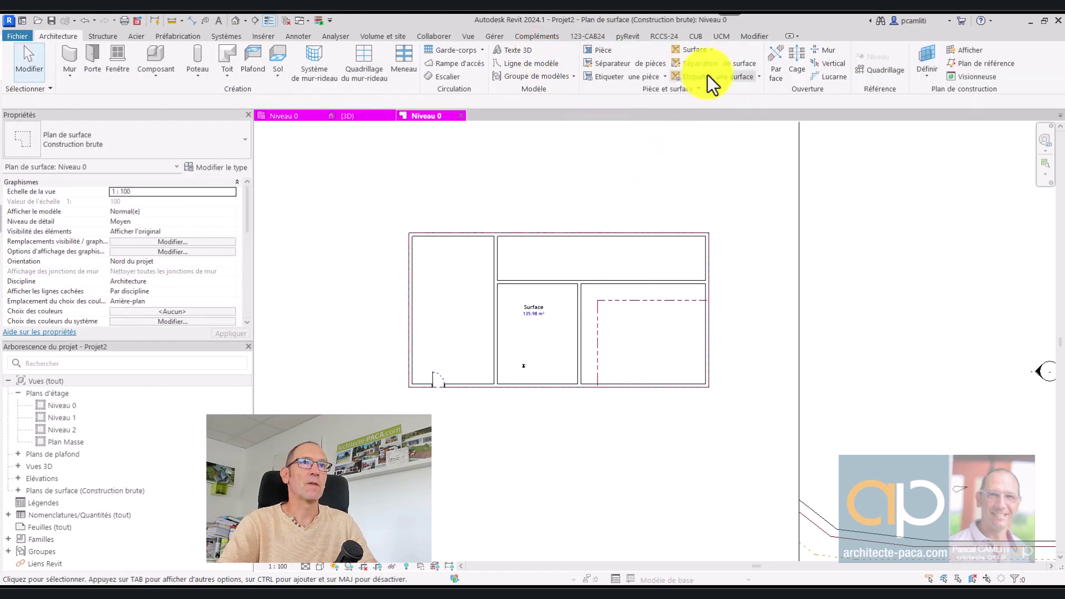
left_click(710, 65)
right_click(645, 388)
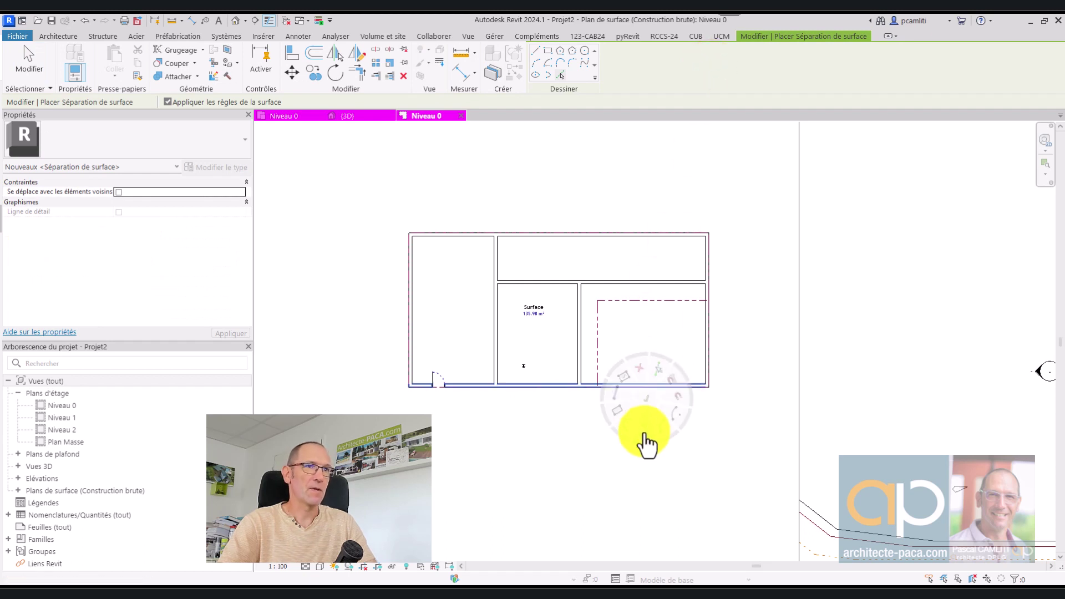
left_click(609, 359)
left_click(635, 375)
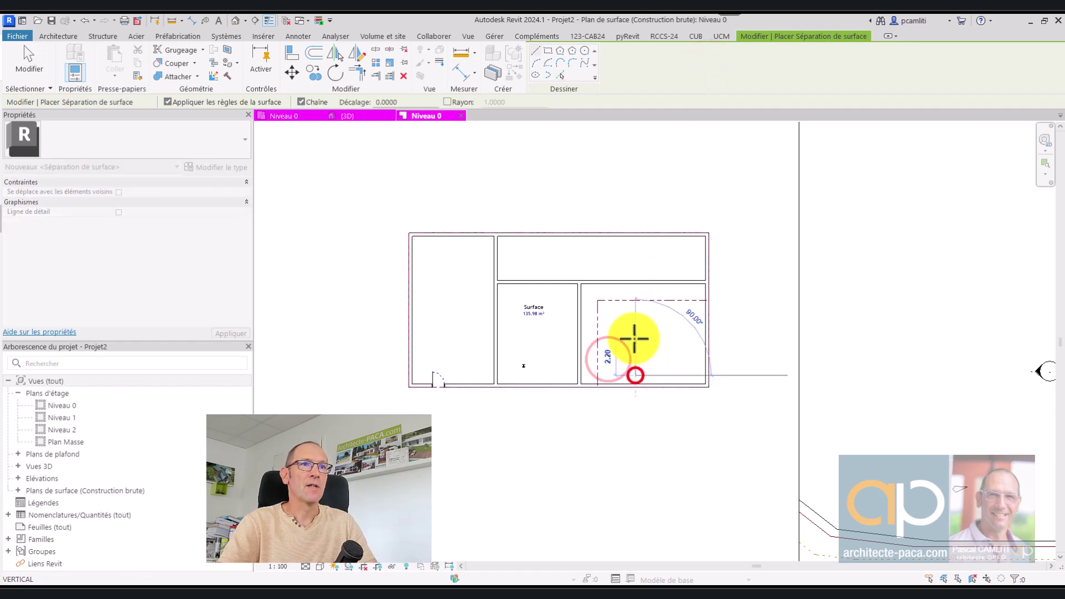
left_click(634, 325)
left_click(682, 325)
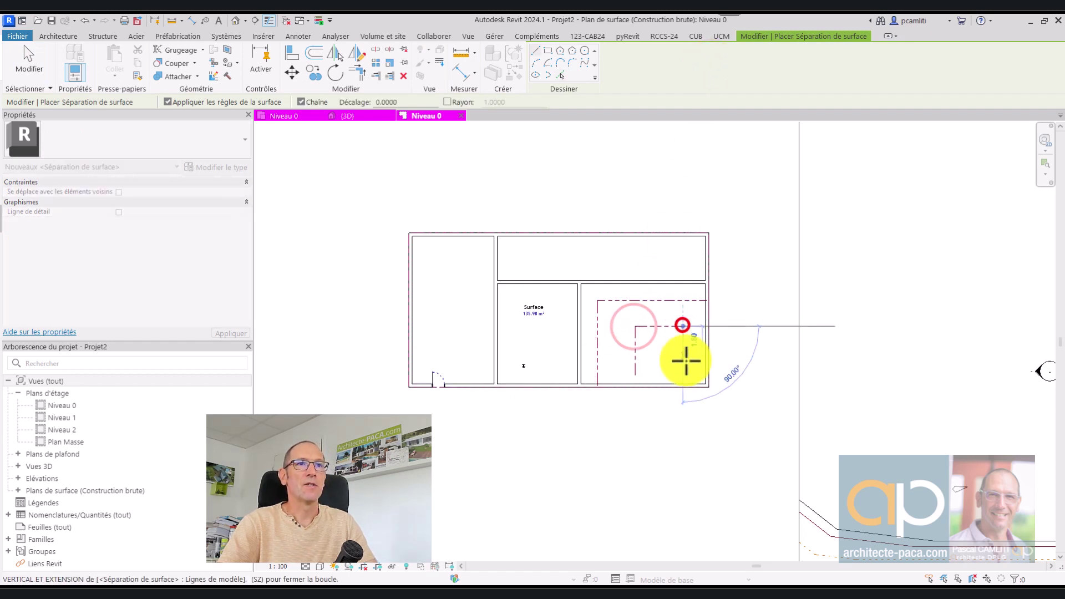
right_click(687, 364)
left_click(688, 329)
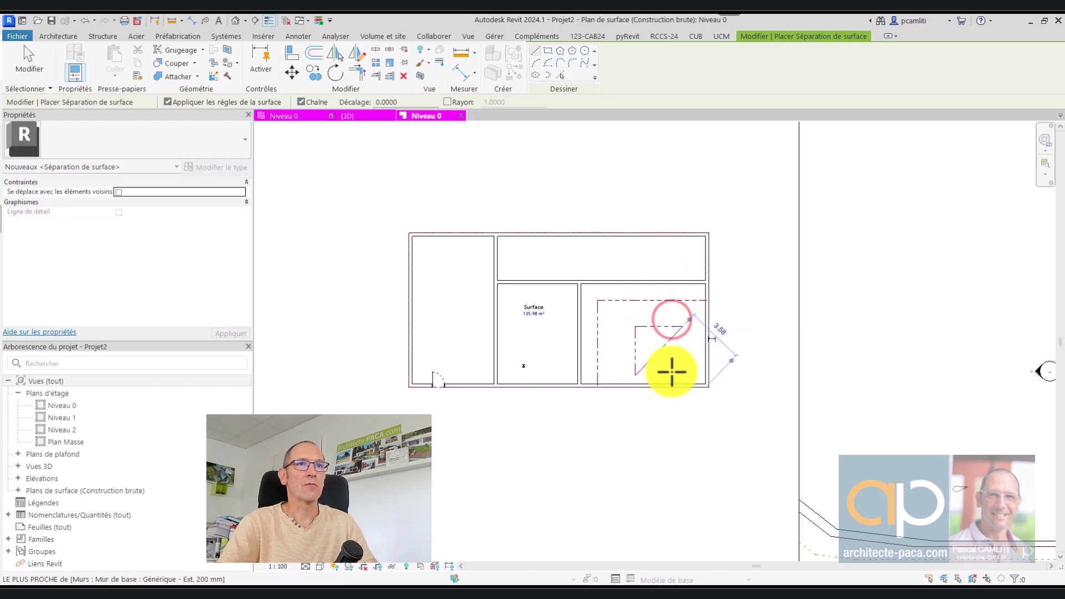
key("Escape")
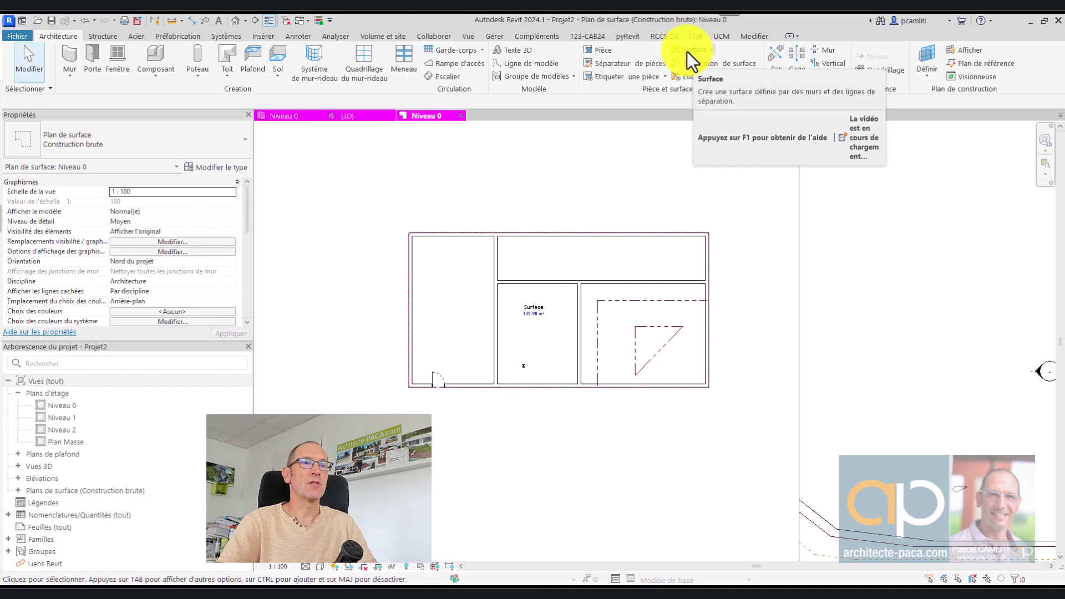
Place Surface area tags in the two new regions: 31.69 m² and 4.35 m²
left_click(688, 49)
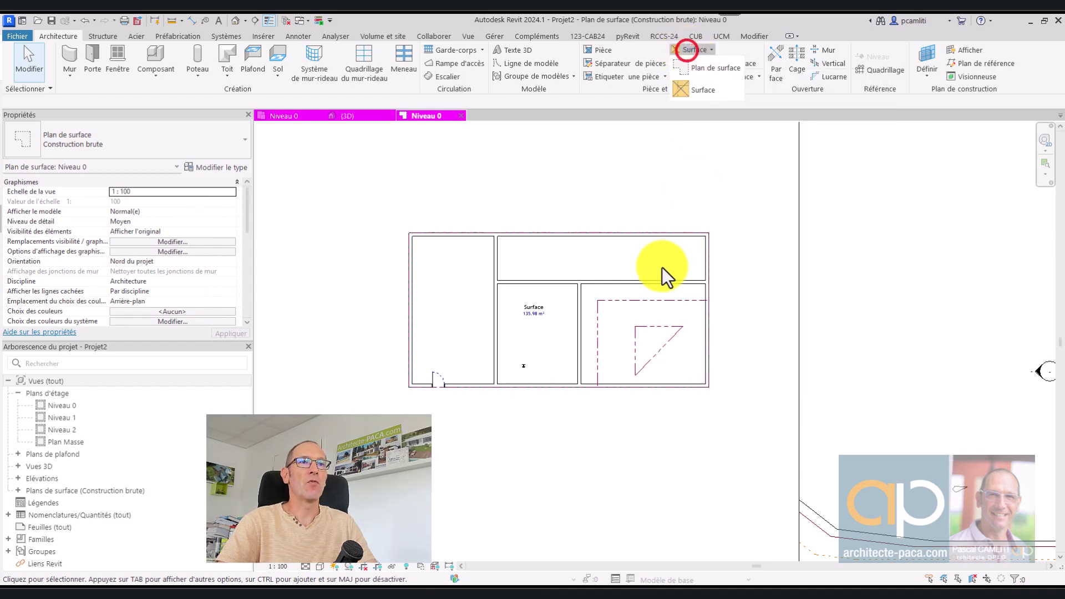
left_click(712, 82)
left_click(614, 338)
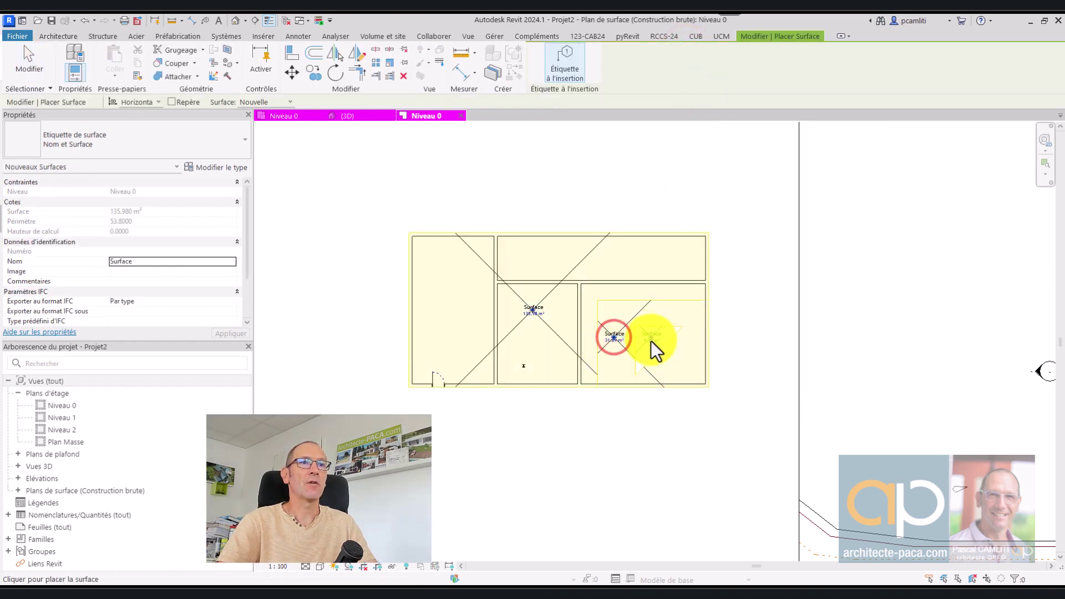
left_click(650, 340)
key("Escape")
key("Escape")
Recentre the plan view and select the door near the lower-left wall
scroll(669, 349, "up", 3)
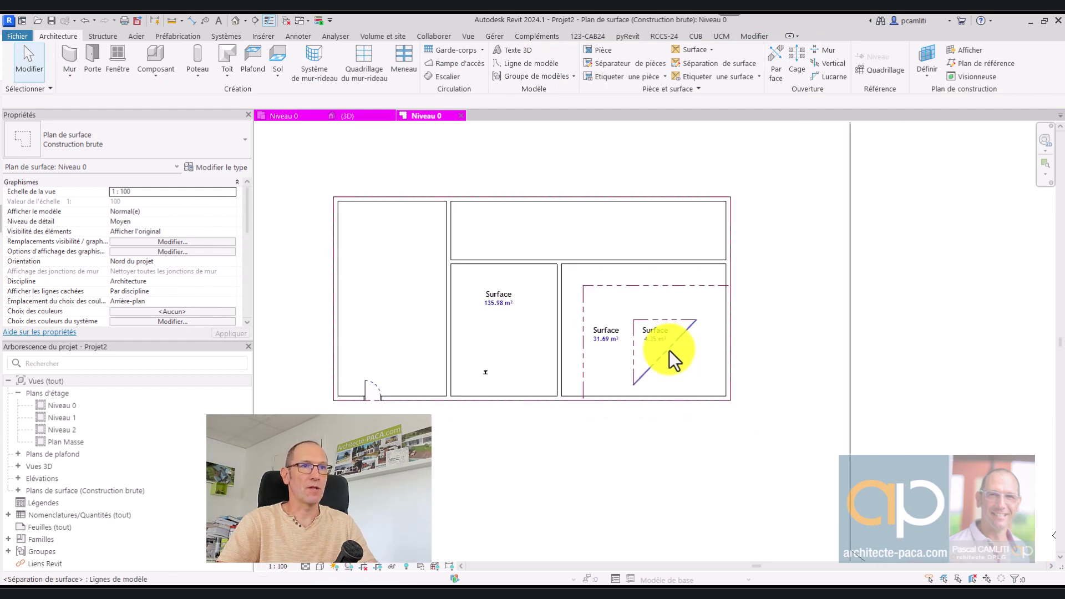
scroll(669, 350, "down", 3)
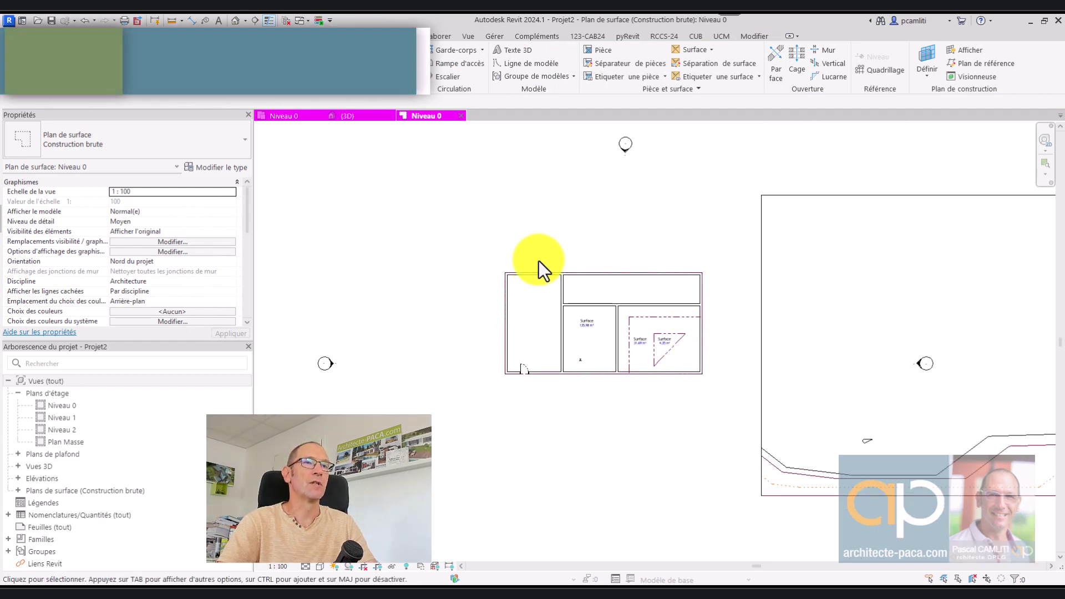
middle_click_drag(538, 260, 494, 257)
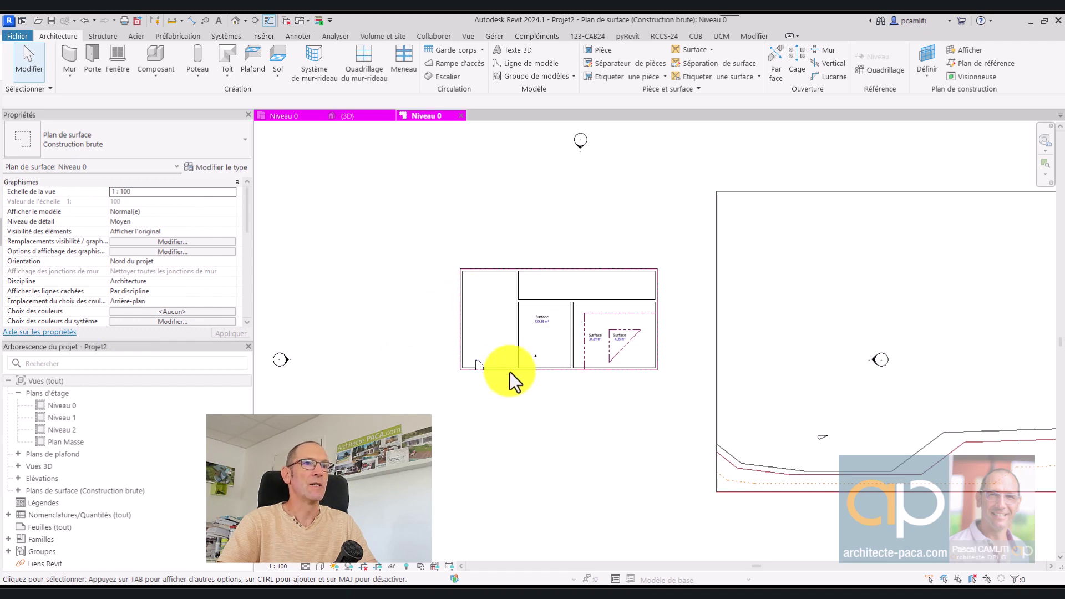
scroll(481, 364, "up", 3)
left_click(481, 361)
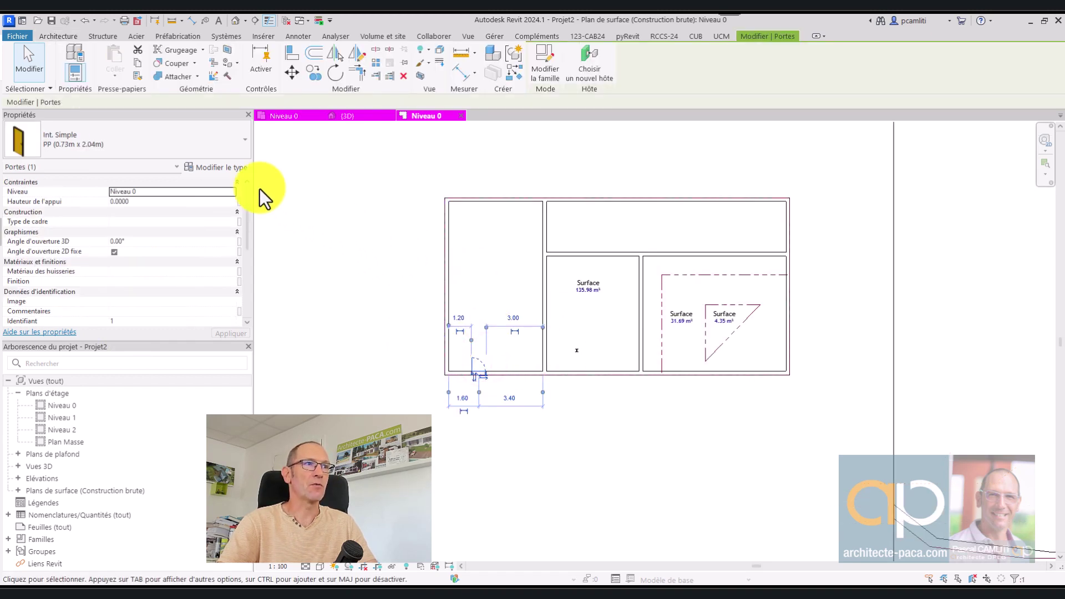
left_click(233, 168)
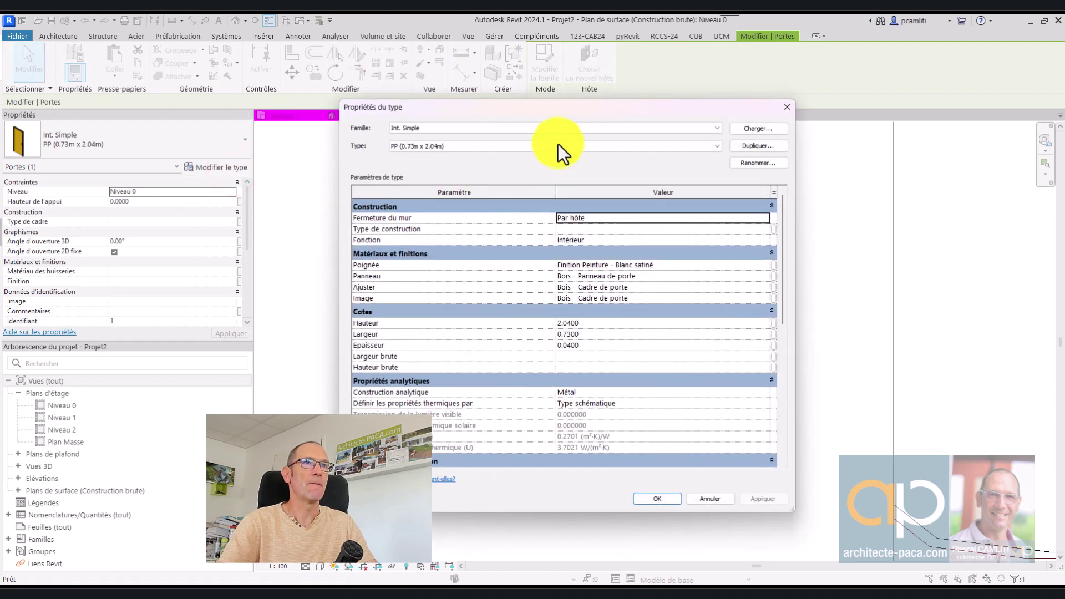
left_click_drag(583, 108, 726, 90)
left_click(530, 482)
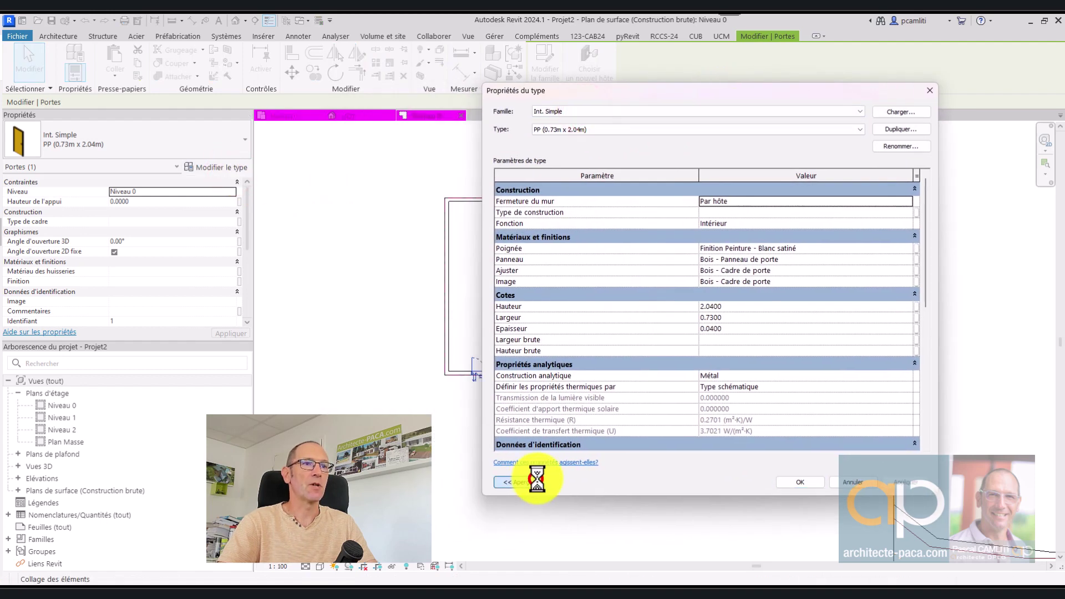
left_click_drag(673, 92, 603, 101)
left_click(491, 116)
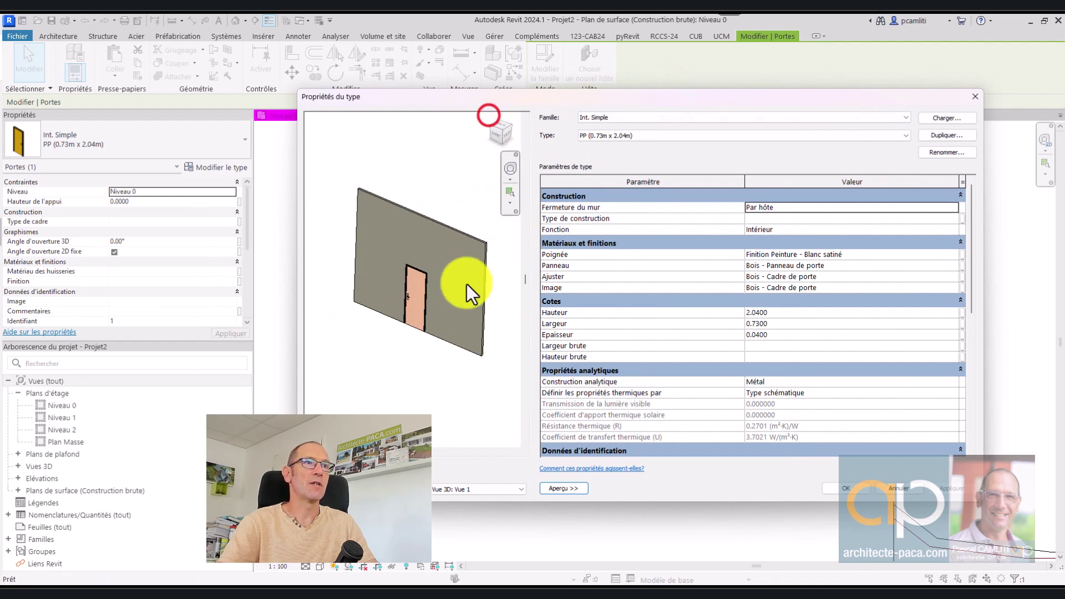
mouse_move(467, 284)
middle_mouse_down("shift")
mouse_move(492, 321)
mouse_move(357, 288)
mouse_move(483, 302)
mouse_move(505, 285)
mouse_move(423, 324)
middle_mouse_up("shift")
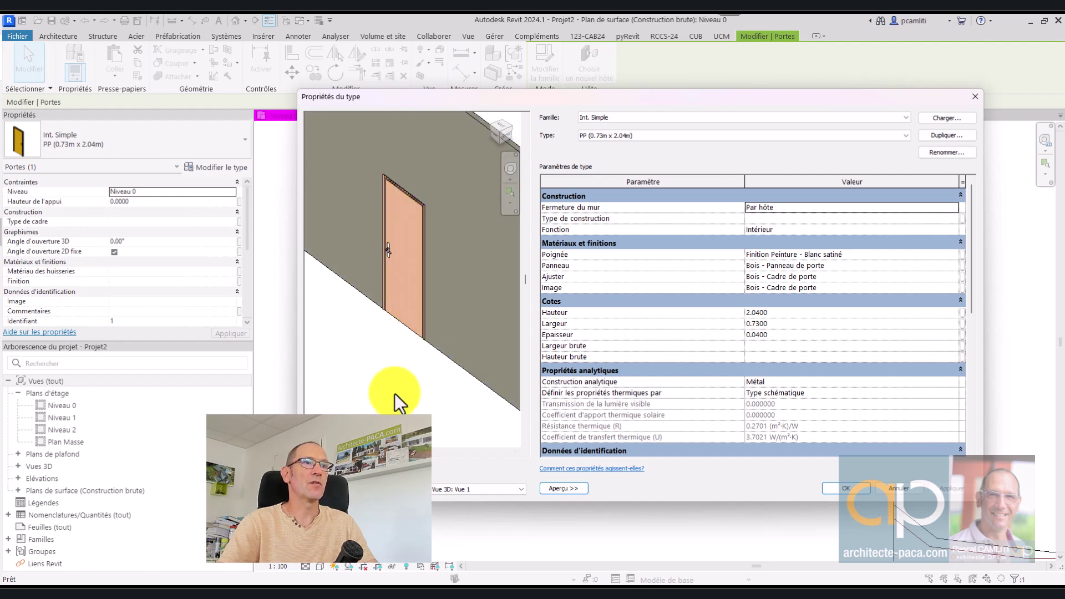
scroll(417, 187, "up", 5)
scroll(377, 246, "up", 3)
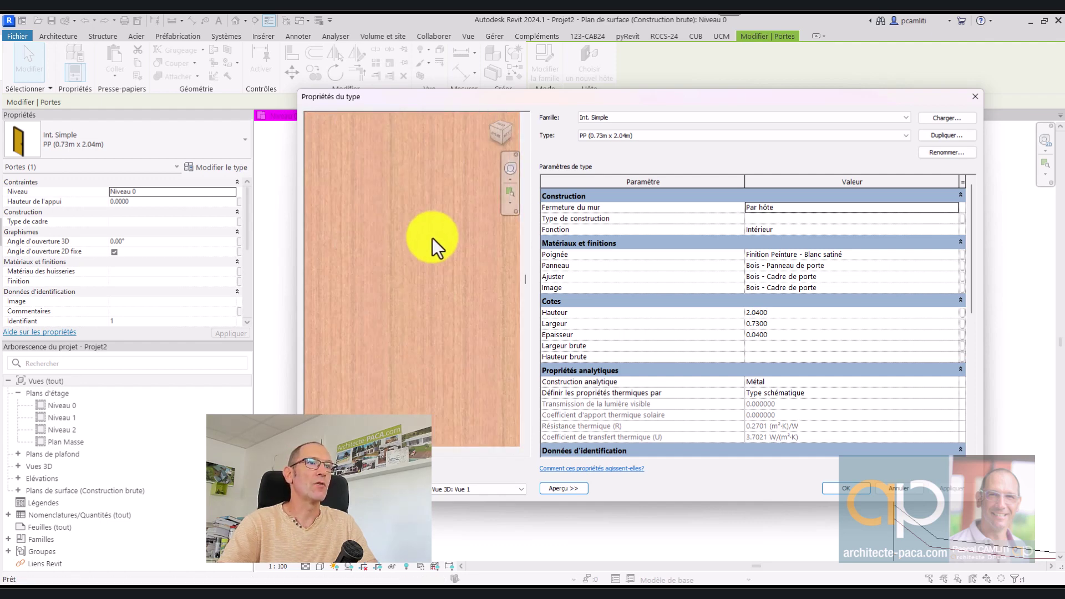
scroll(431, 238, "down", 8)
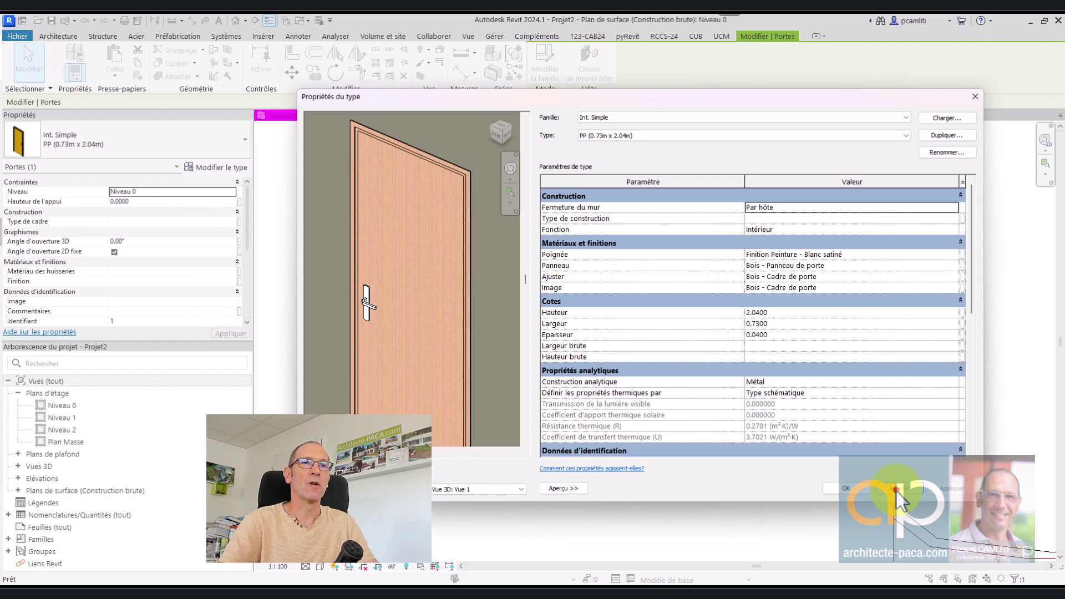
left_click(897, 490)
left_click(777, 463)
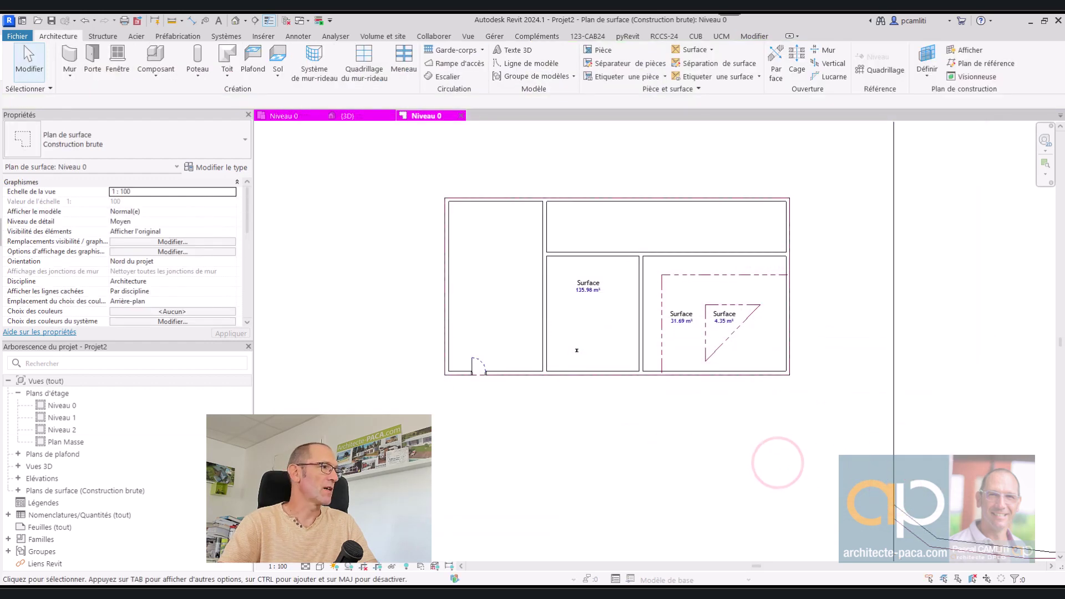
Clear the selection, recentre the plan, and open the Motifs de remplissage settings
left_click(561, 442)
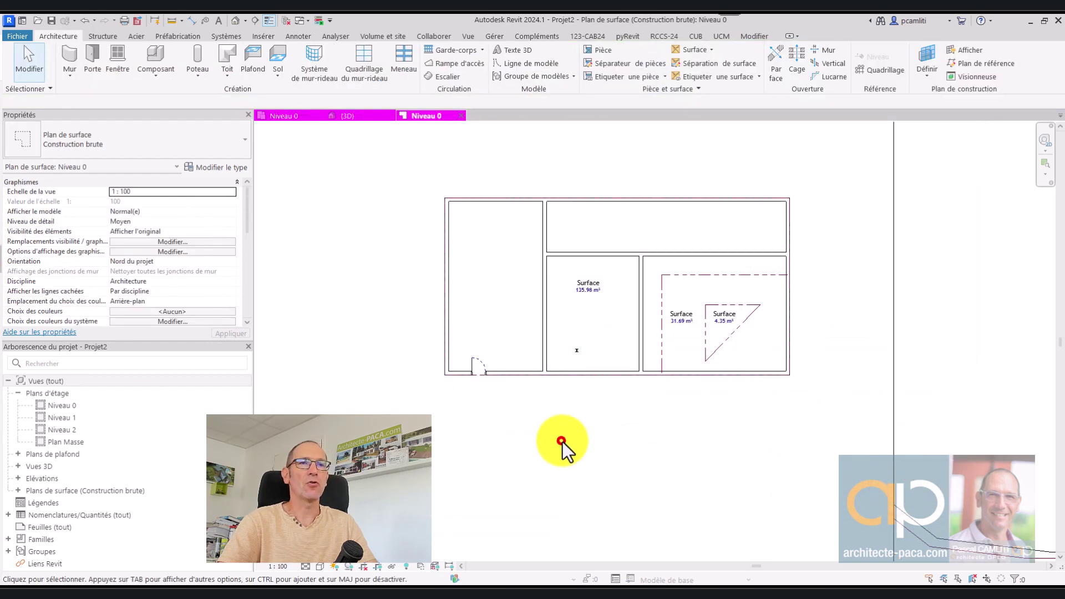
scroll(838, 335, "down", 2)
mouse_move(837, 335)
middle_mouse_down()
mouse_move(758, 370)
mouse_move(571, 361)
middle_mouse_up()
scroll(569, 257, "up", 1)
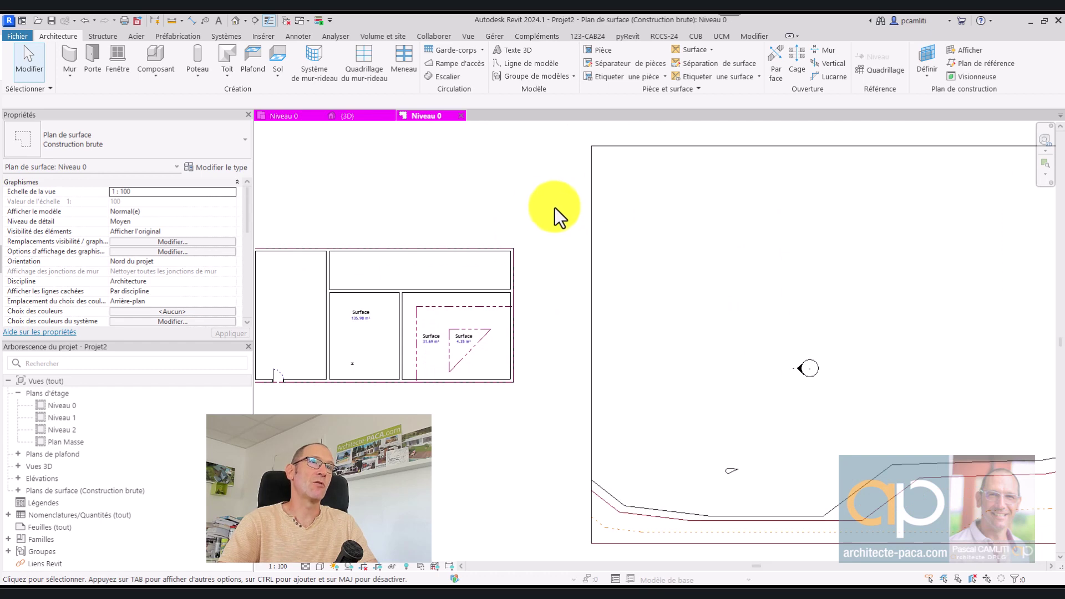
left_click(496, 37)
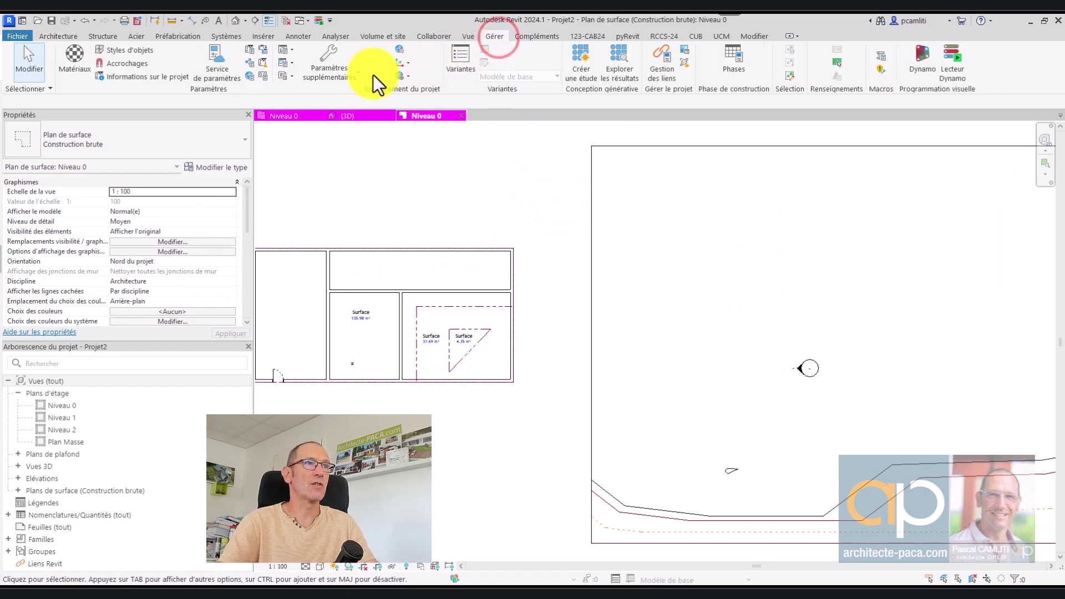
left_click(335, 71)
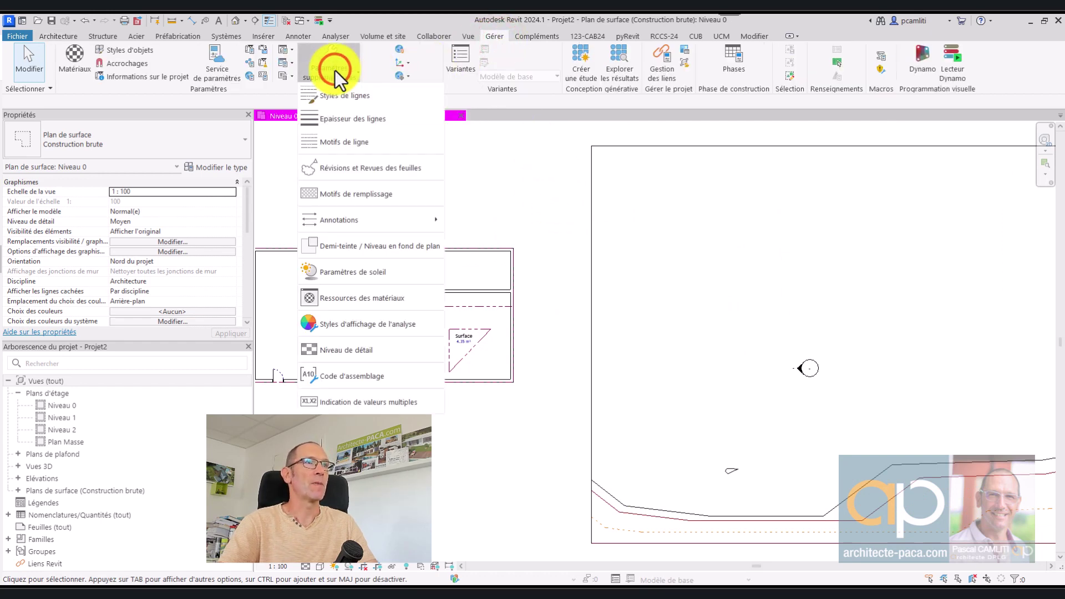
left_click(379, 195)
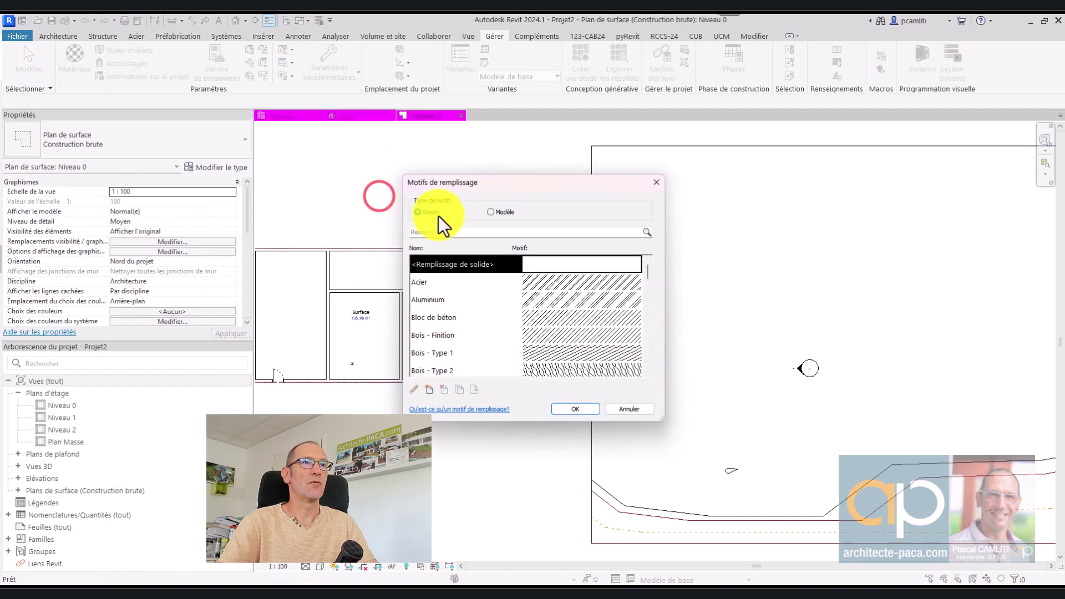
Move and enlarge the fill patterns window, select Gravier, and start exporting it
left_click_drag(584, 182, 695, 149)
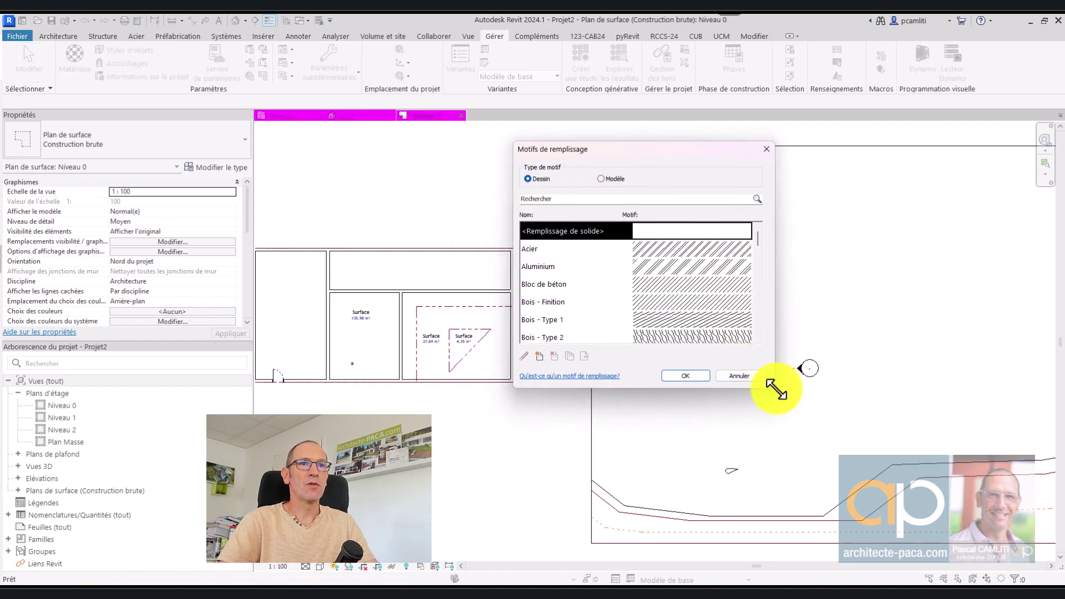
left_click_drag(776, 390, 881, 498)
left_click_drag(773, 147, 780, 82)
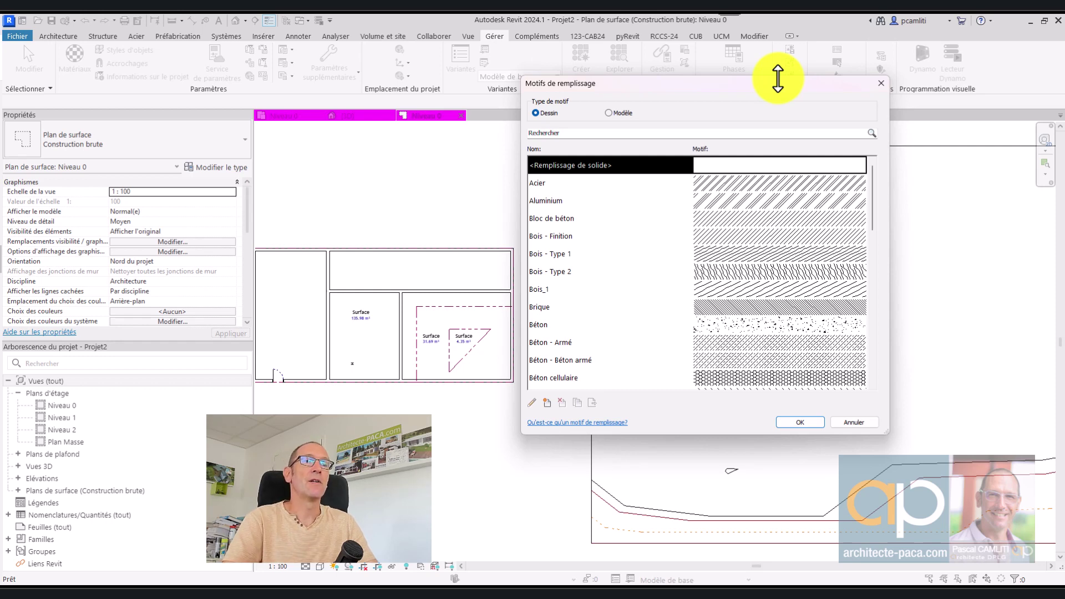
left_click(721, 255)
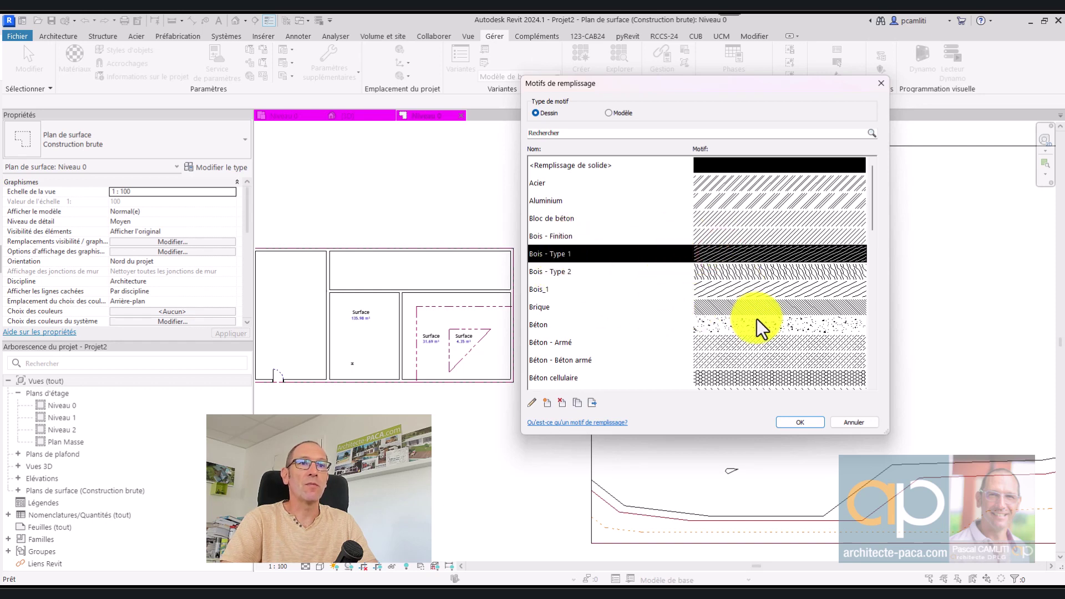
scroll(754, 319, "down", 3)
left_click(741, 291)
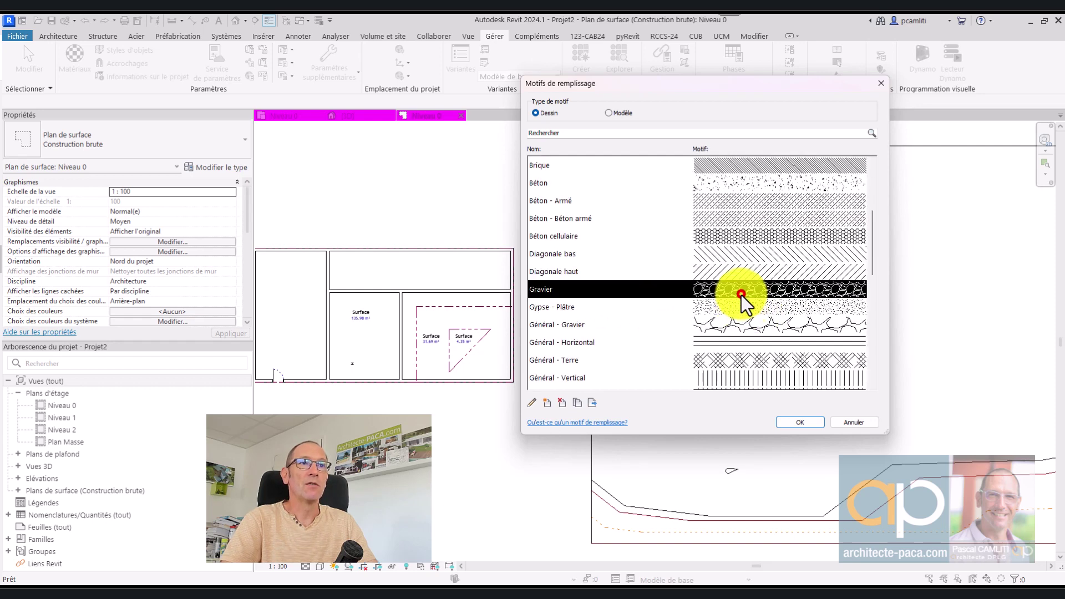
left_click(593, 404)
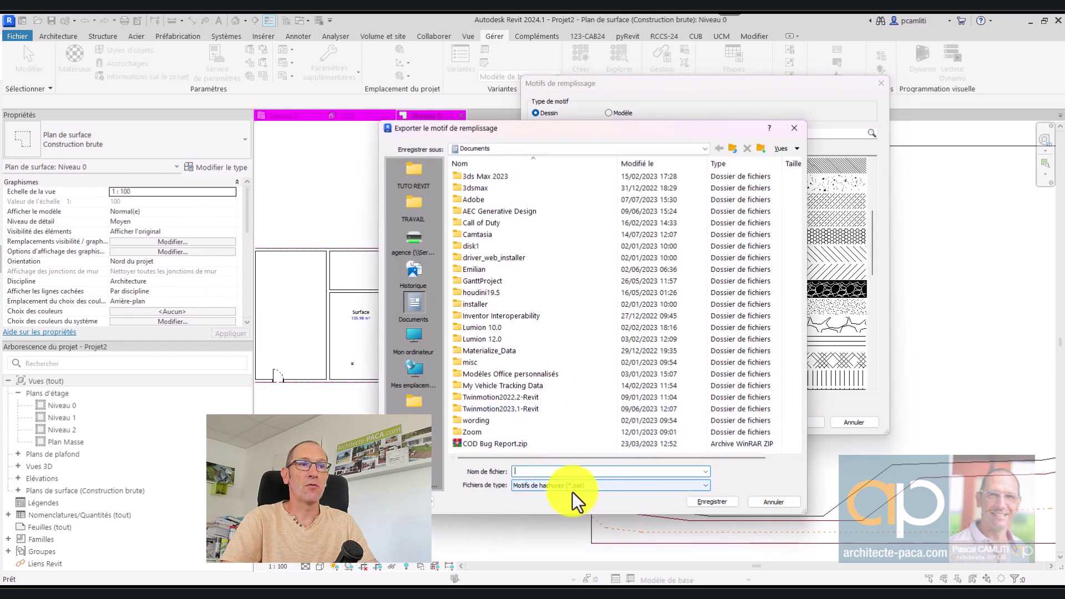
Cancel the Gravier export and reopen the Motifs de remplissage settings
left_click(426, 170)
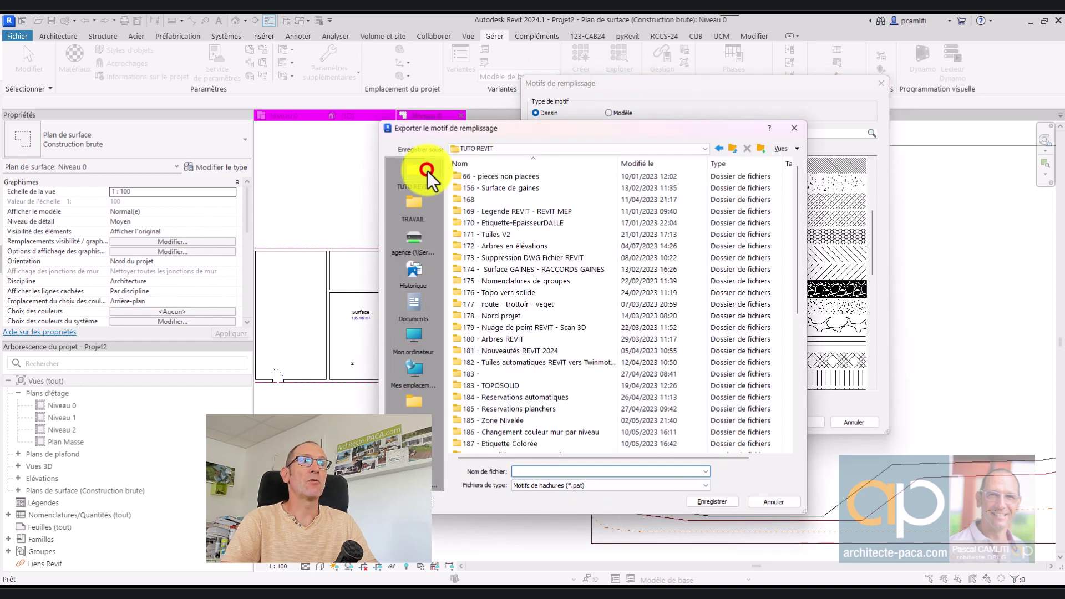
left_click(784, 505)
left_click(855, 423)
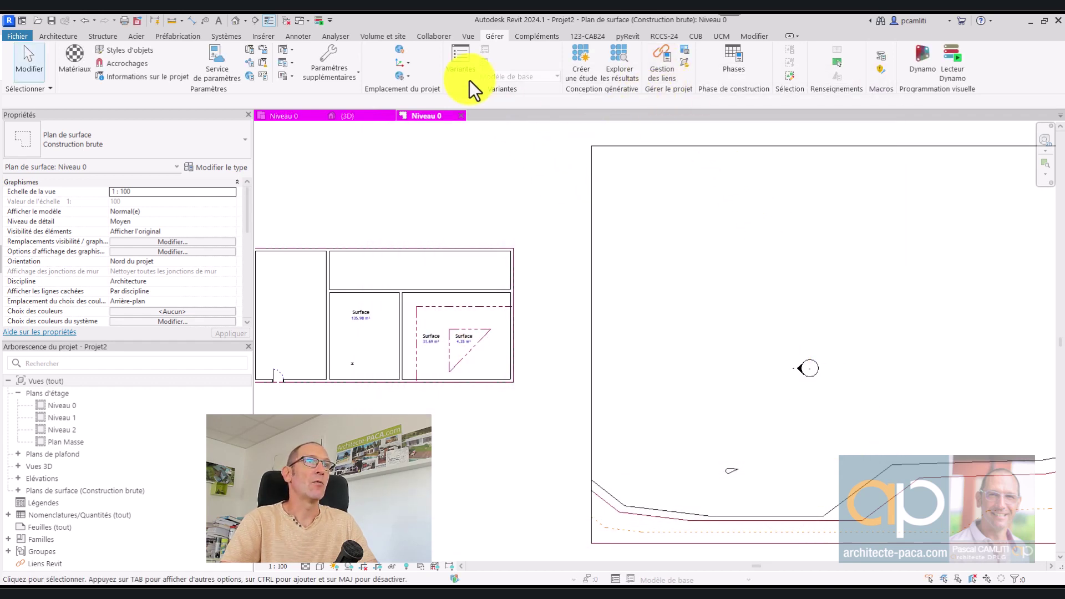
left_click(333, 62)
left_click(358, 191)
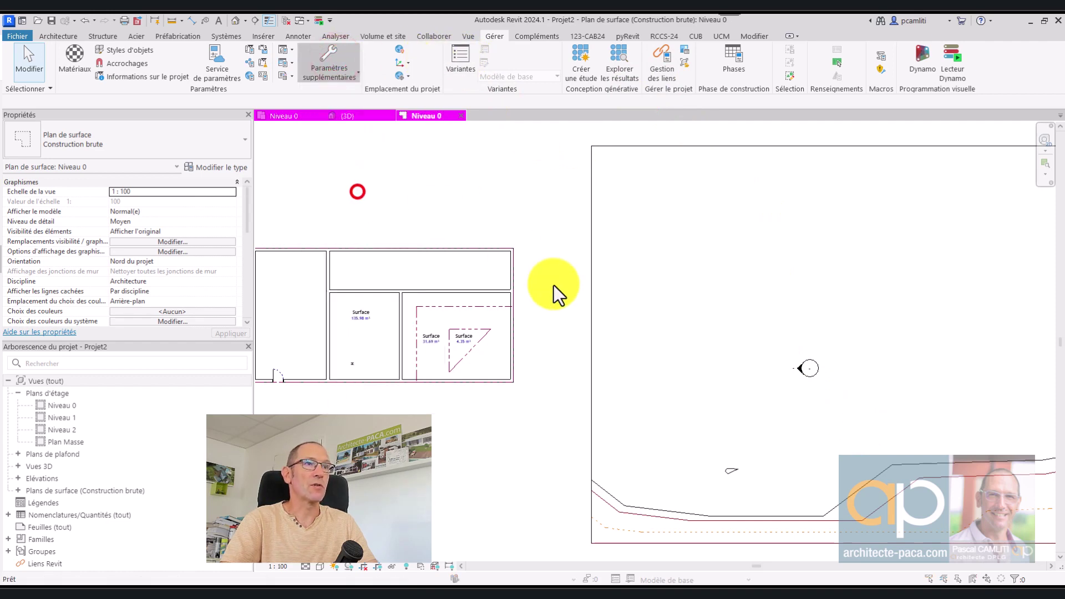
Export the Brique pattern to the Bureau folder as 'exeple'
left_click(736, 310)
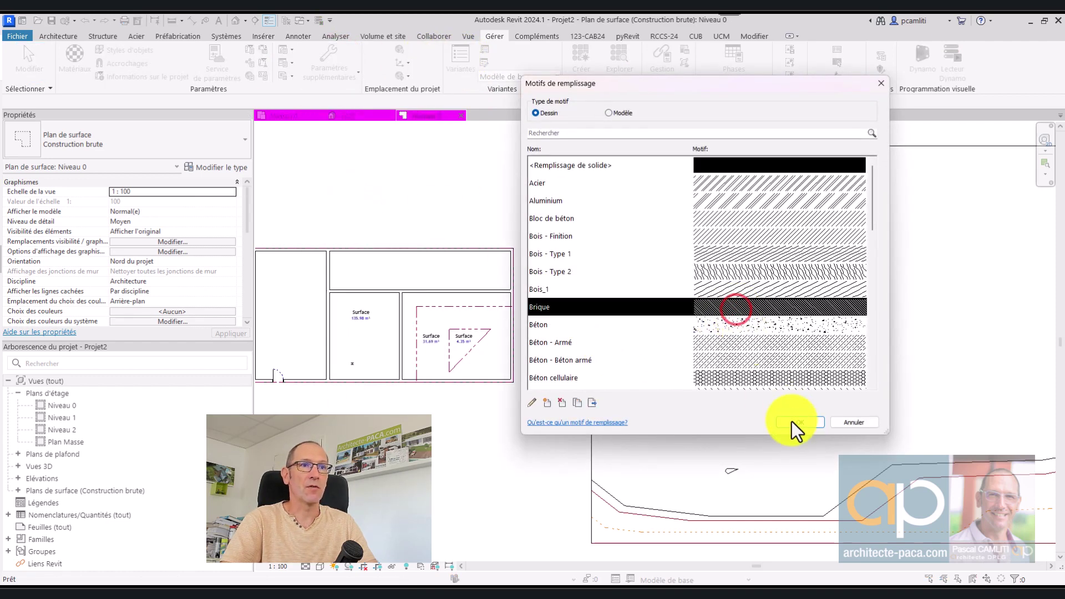
left_click(592, 403)
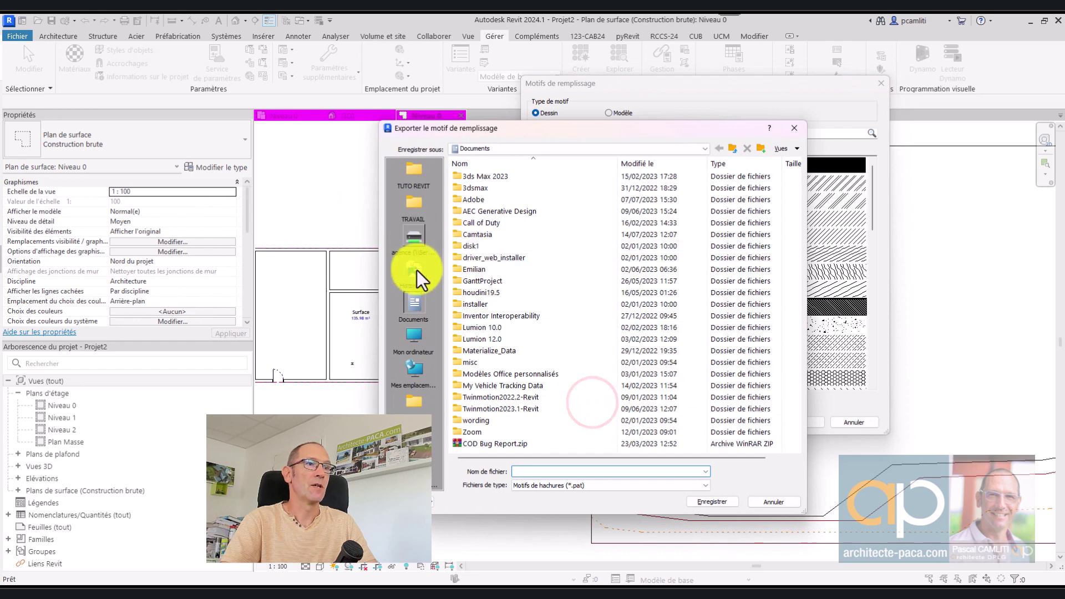
left_click(424, 424)
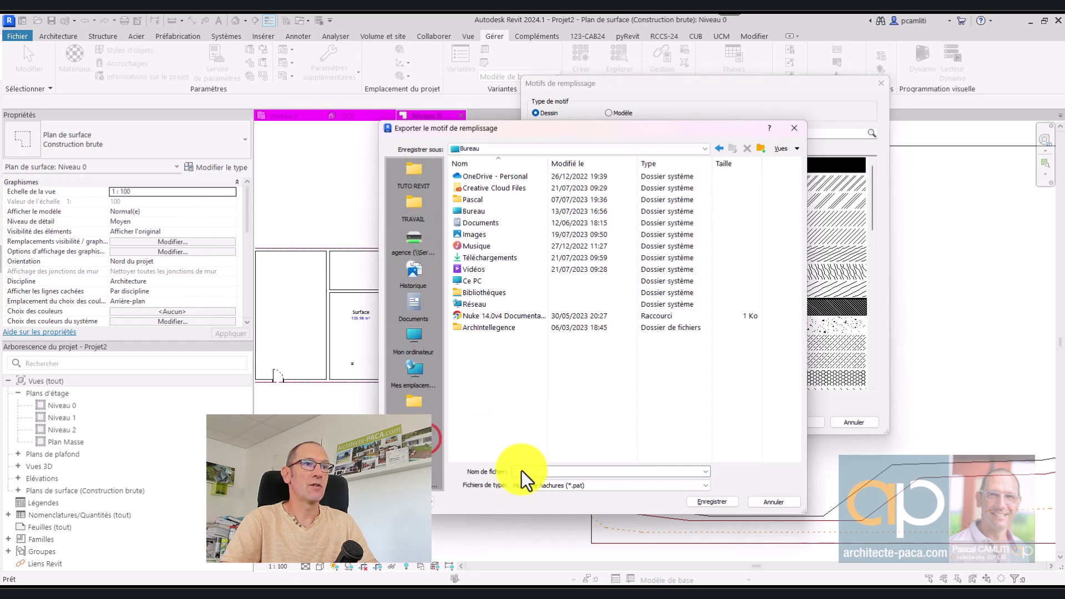
left_click(533, 472)
type("exeple")
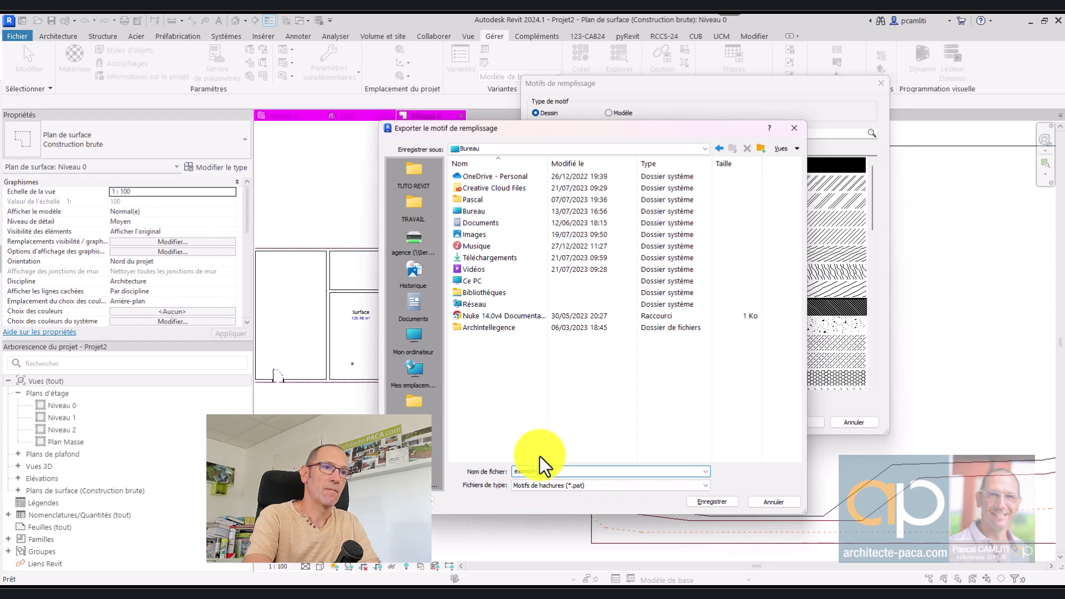
key("Return")
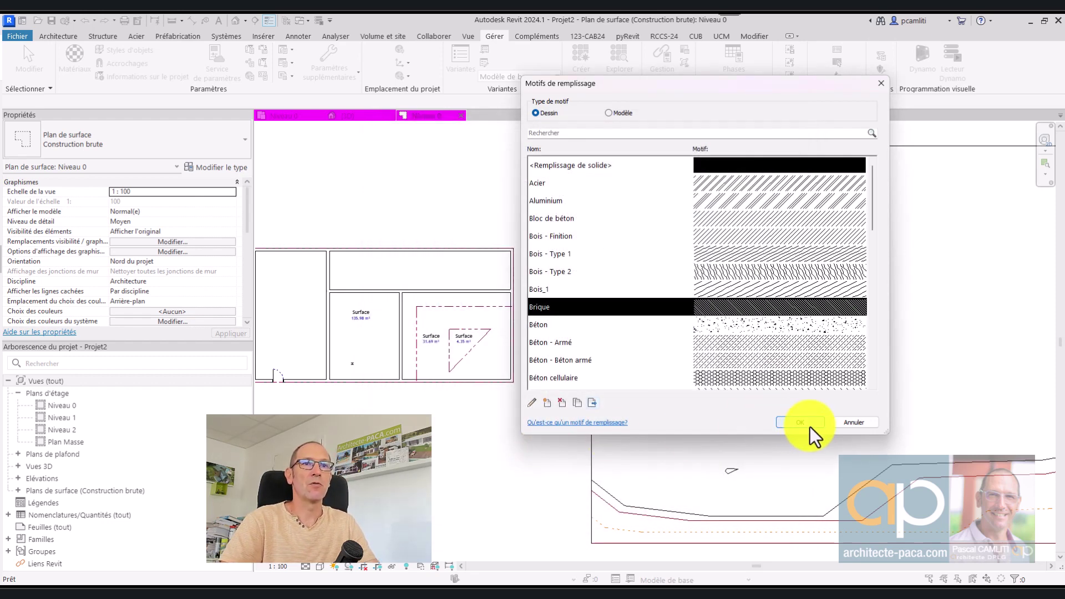
Cancel the Motifs de remplissage dialog to return to the Niveau 0 area plan
left_click(861, 426)
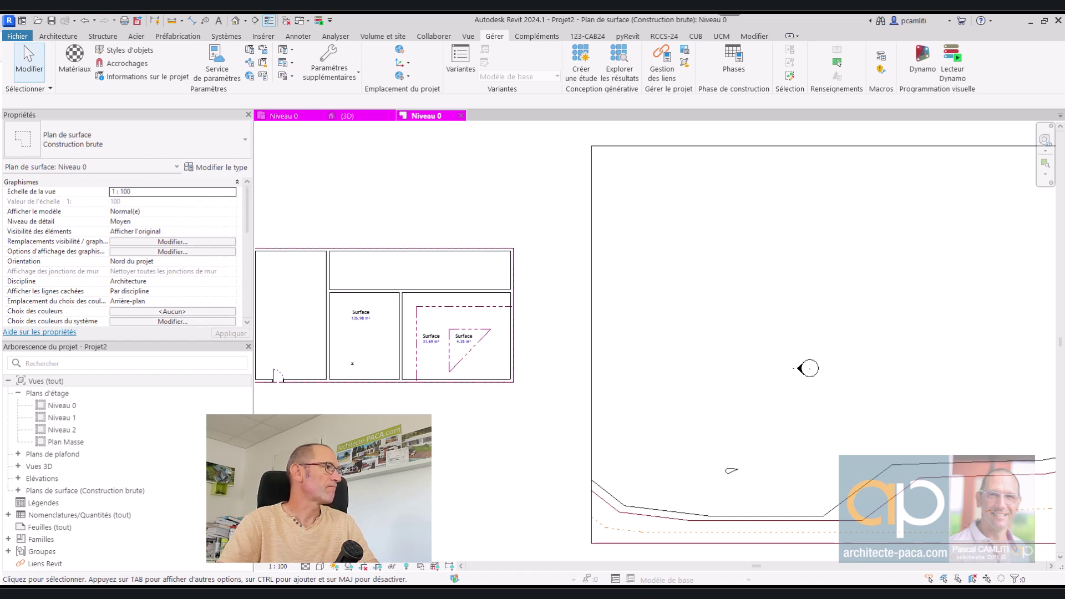
left_click_drag(449, 65, 521, 91)
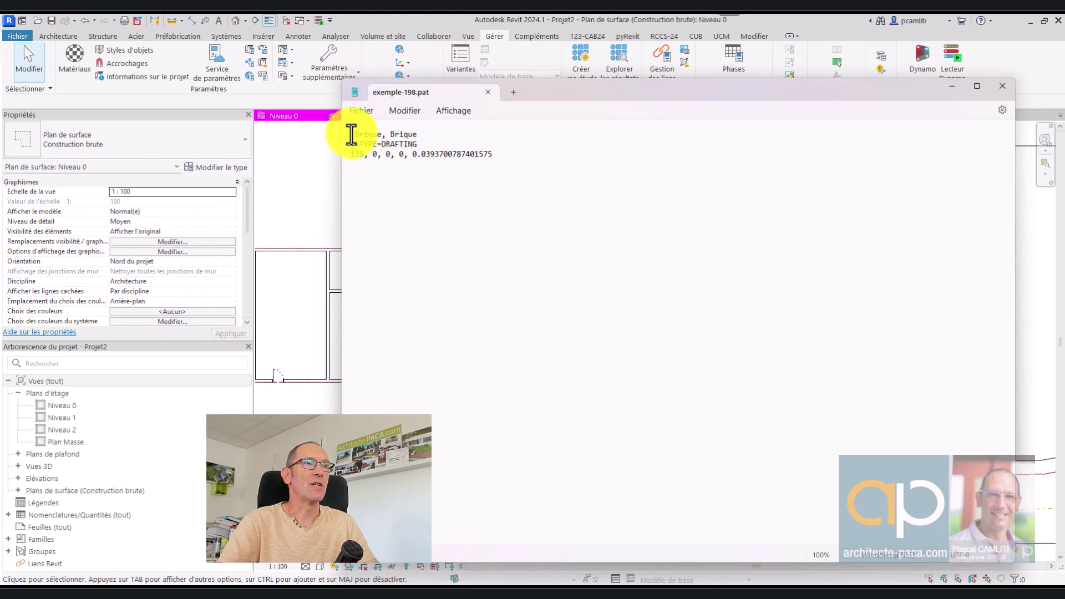
left_click_drag(418, 140, 349, 147)
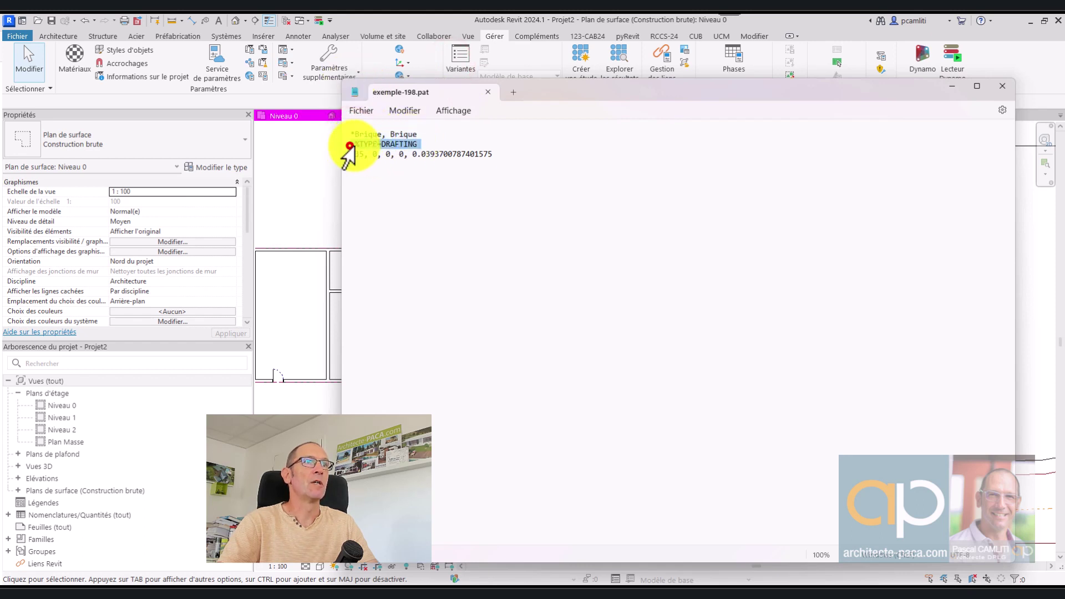
left_click_drag(506, 156, 374, 169)
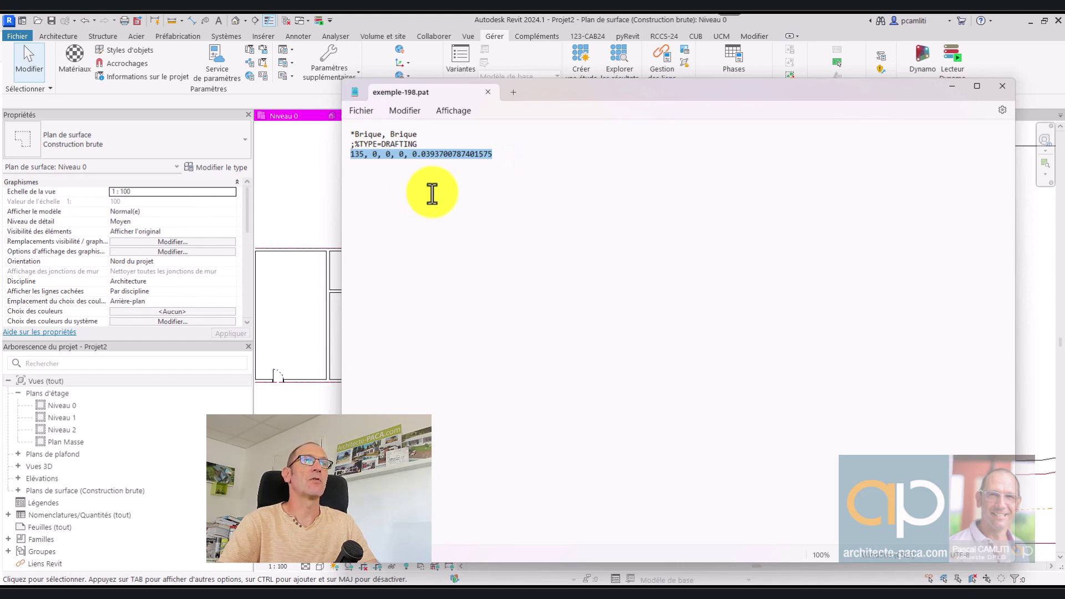
left_click(1005, 90)
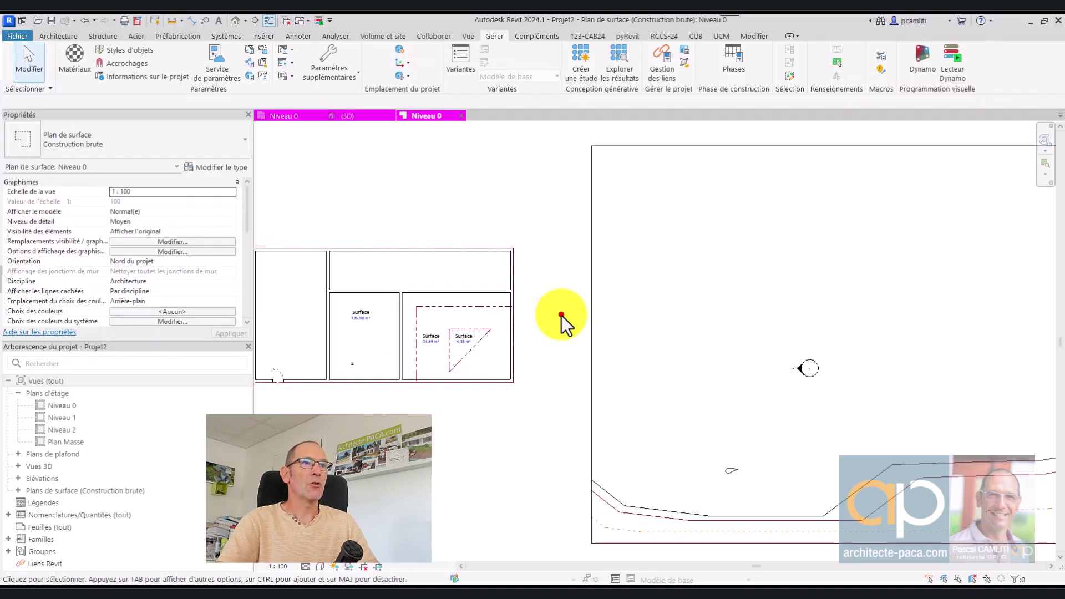
Switch to the {3D} view and orbit and zoom to frame the building
key("ctrl+Tab")
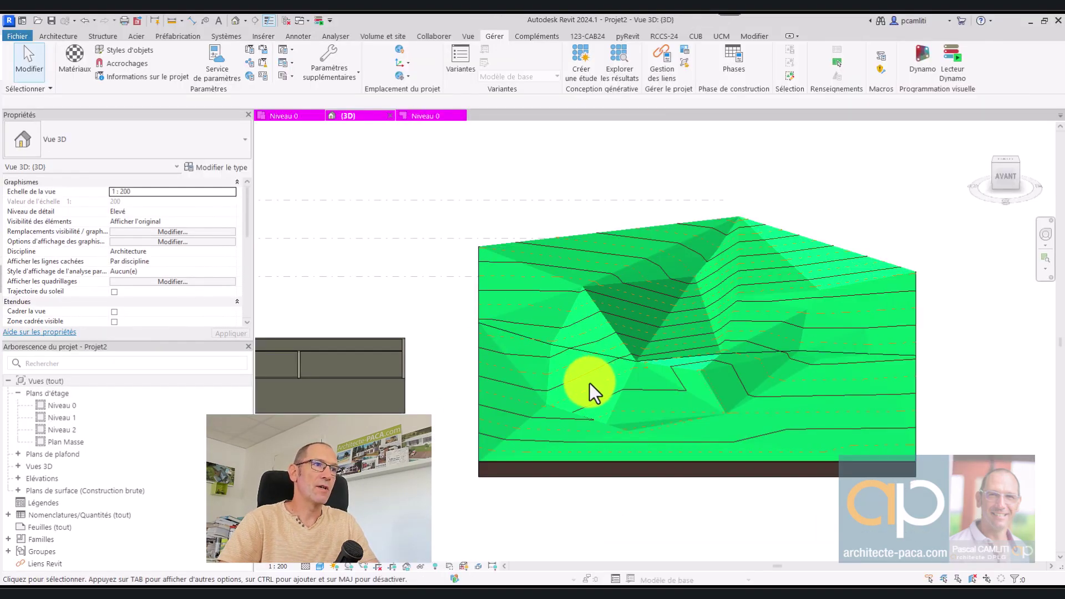
mouse_move(590, 383)
middle_mouse_down("shift")
mouse_move(743, 345)
mouse_move(702, 392)
mouse_move(488, 280)
middle_mouse_up("shift")
scroll(488, 280, "up", 3)
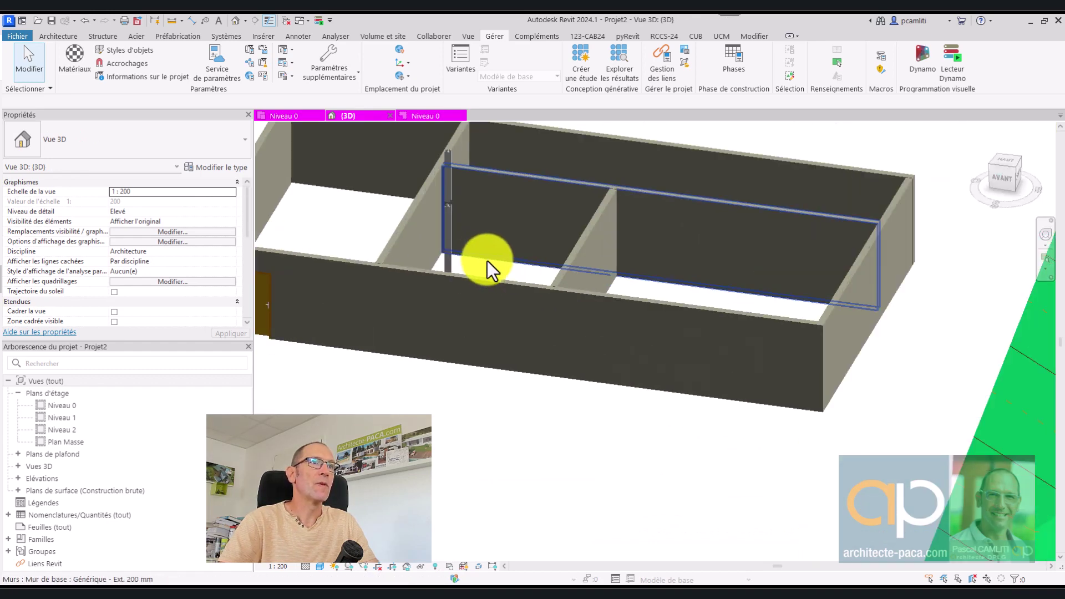
scroll(477, 305, "up", 2)
scroll(668, 303, "down", 2)
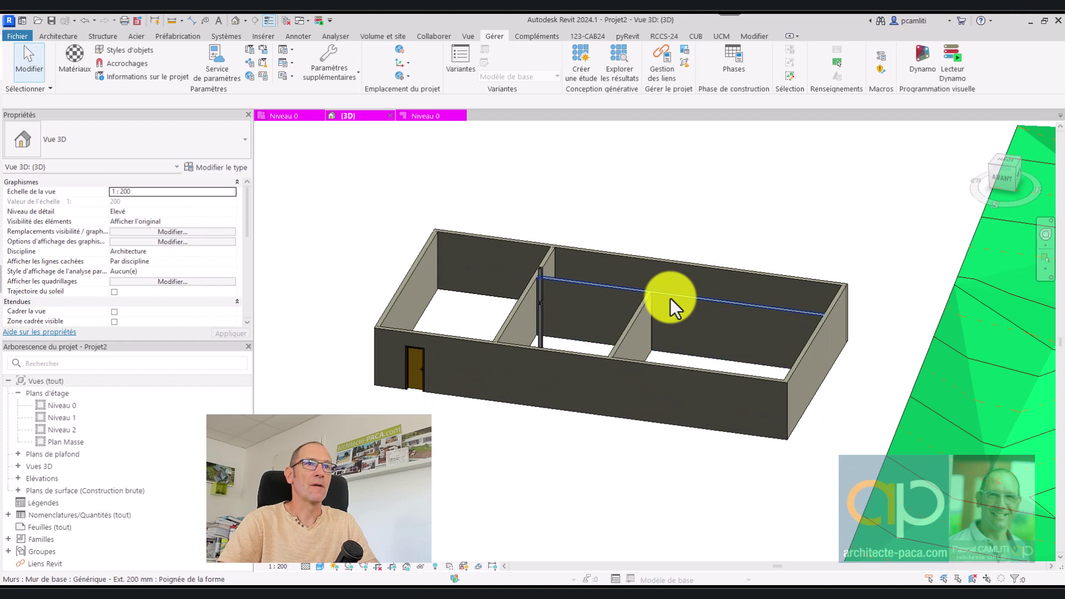
Window-select the house's walls, door and columns together
left_click(699, 228)
left_click(678, 265)
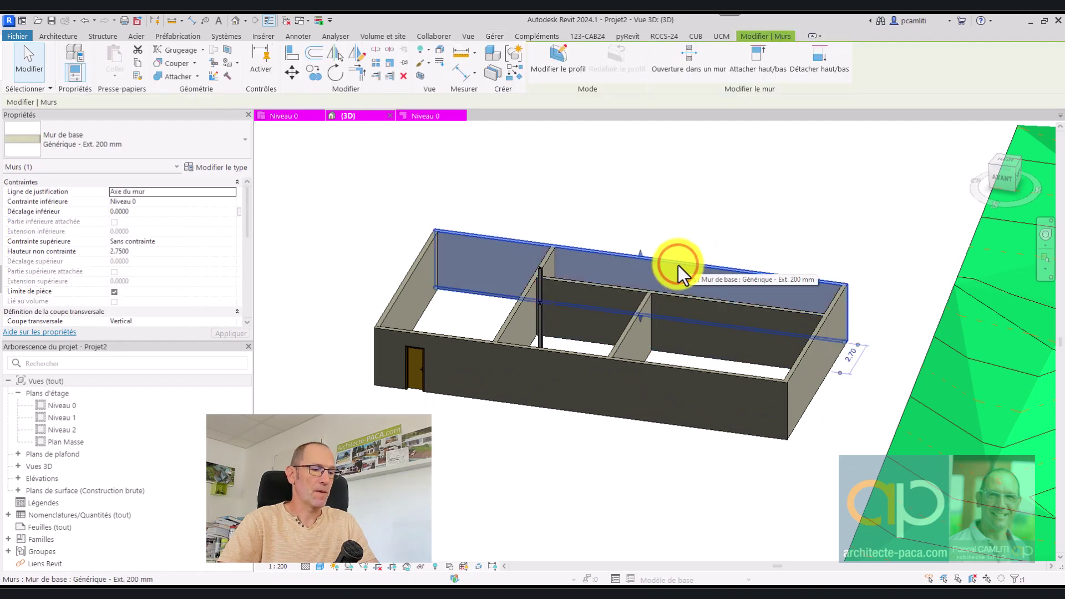
right_click(678, 266)
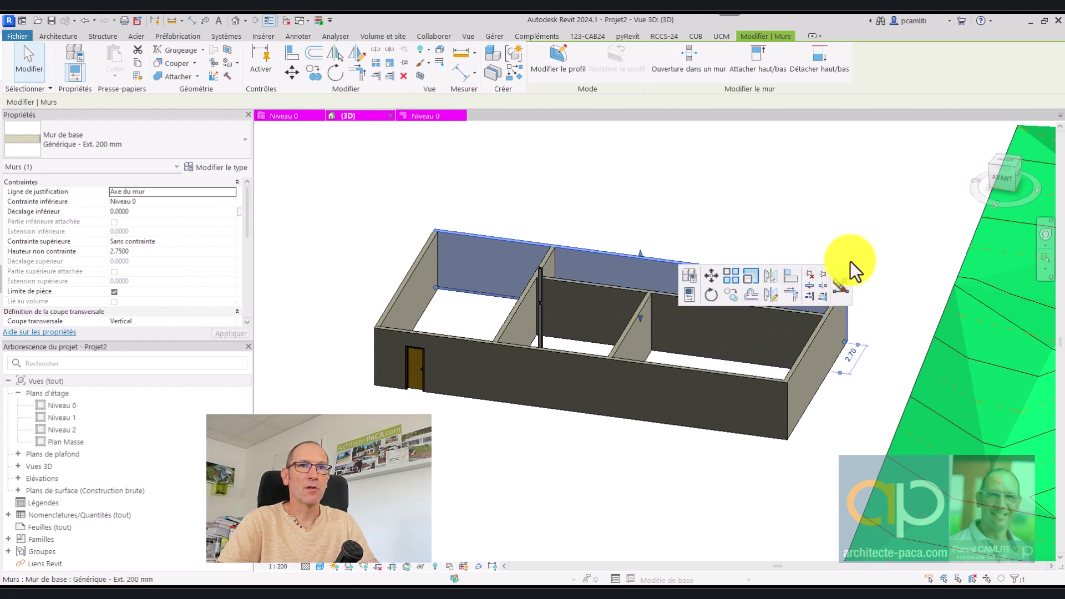
left_click(862, 232)
left_click_drag(883, 230, 439, 416)
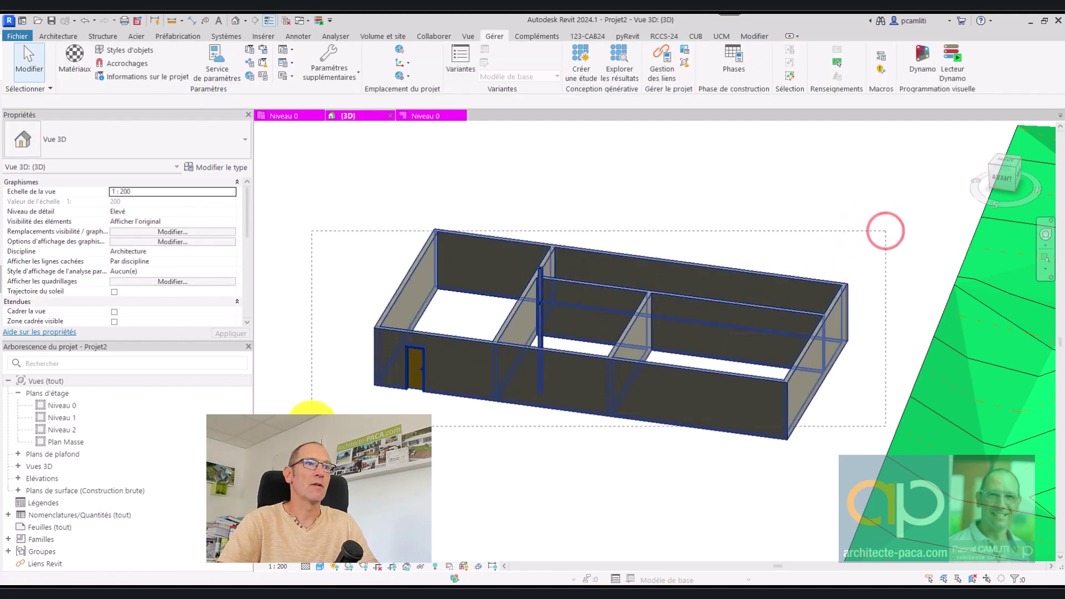
right_click(537, 406)
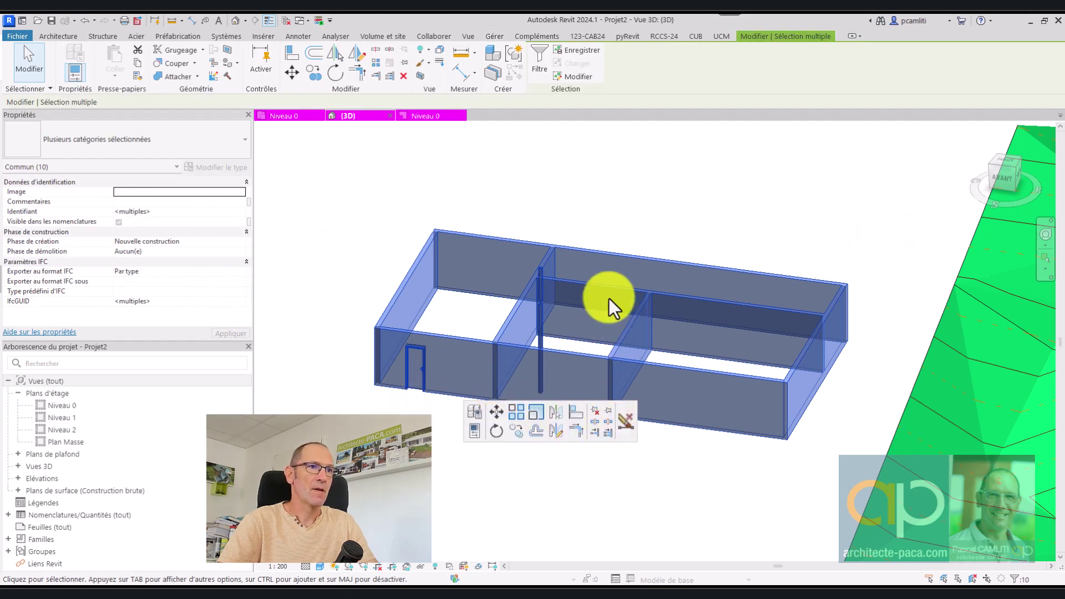
Reselect the whole house and filter the selection down to walls only
left_click(611, 185)
left_click_drag(863, 203, 495, 281)
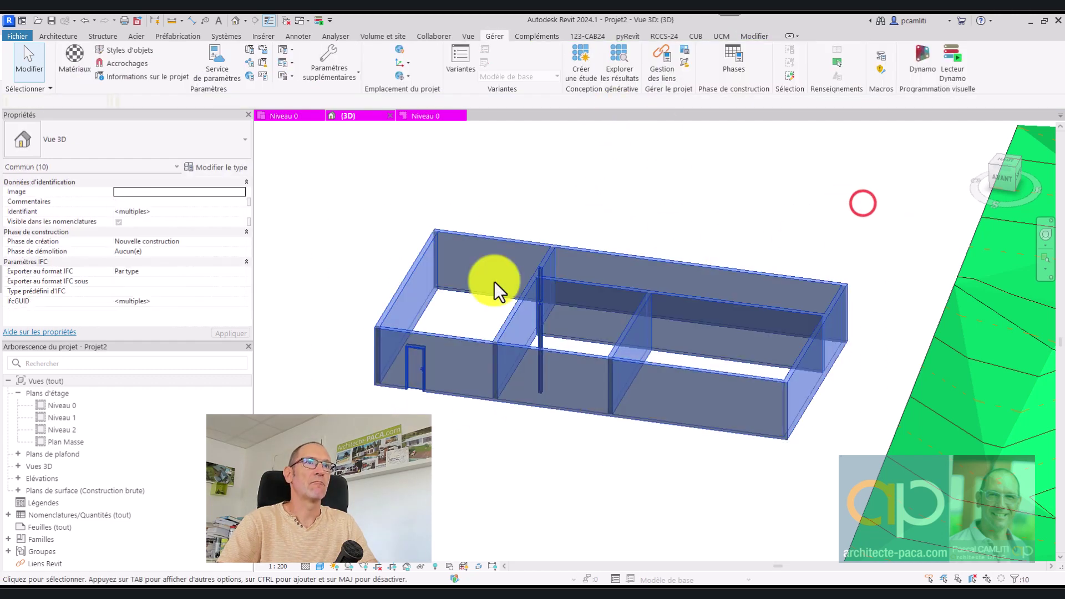
left_click(546, 55)
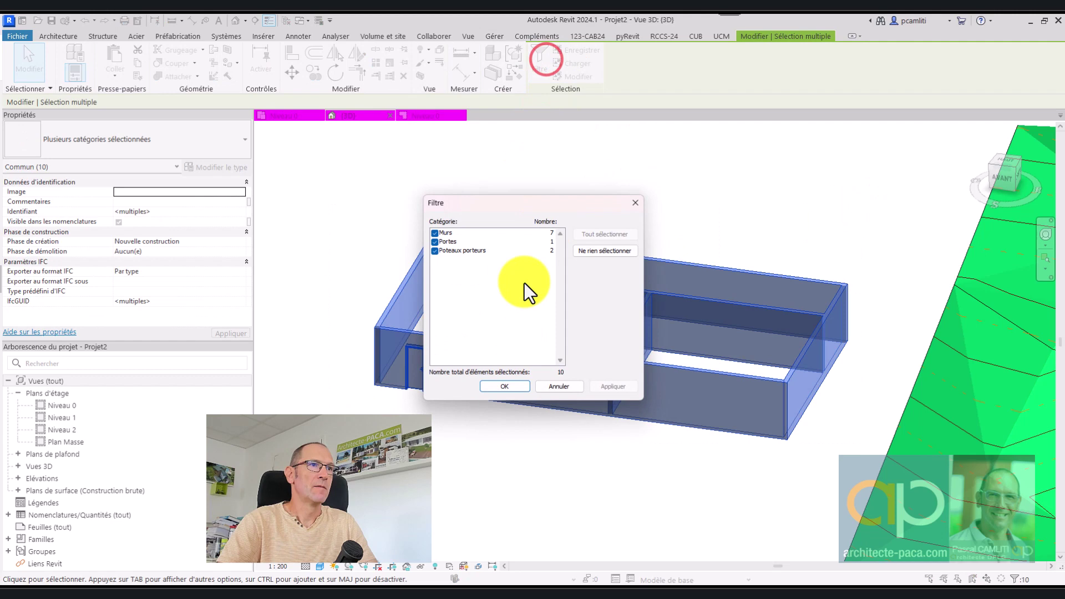
left_click(434, 241)
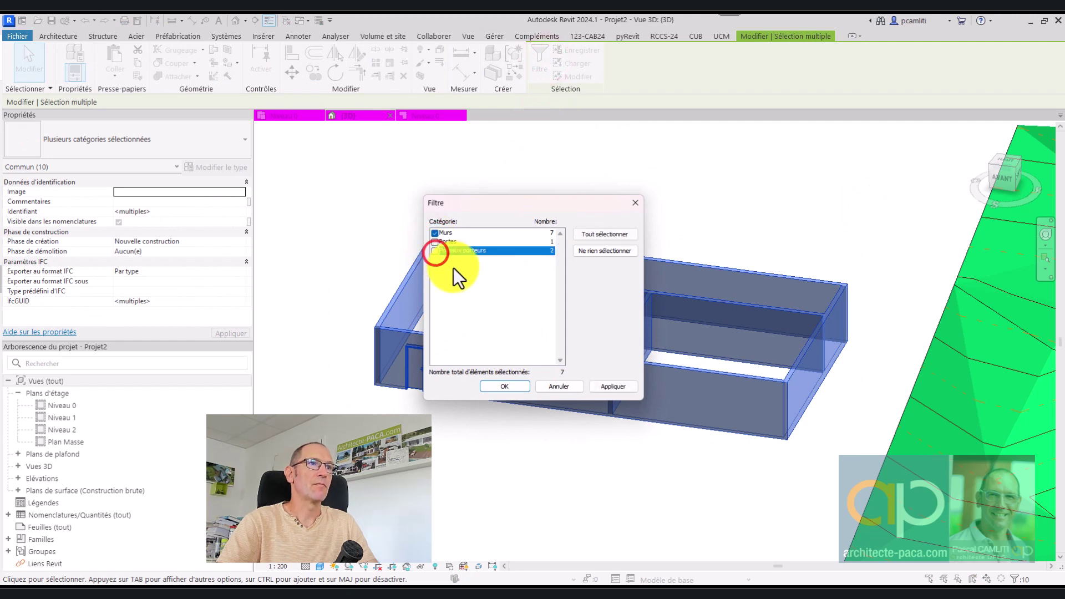
left_click(504, 385)
Select the steel column, temporarily isolate it, and zoom to fit
left_click(634, 198)
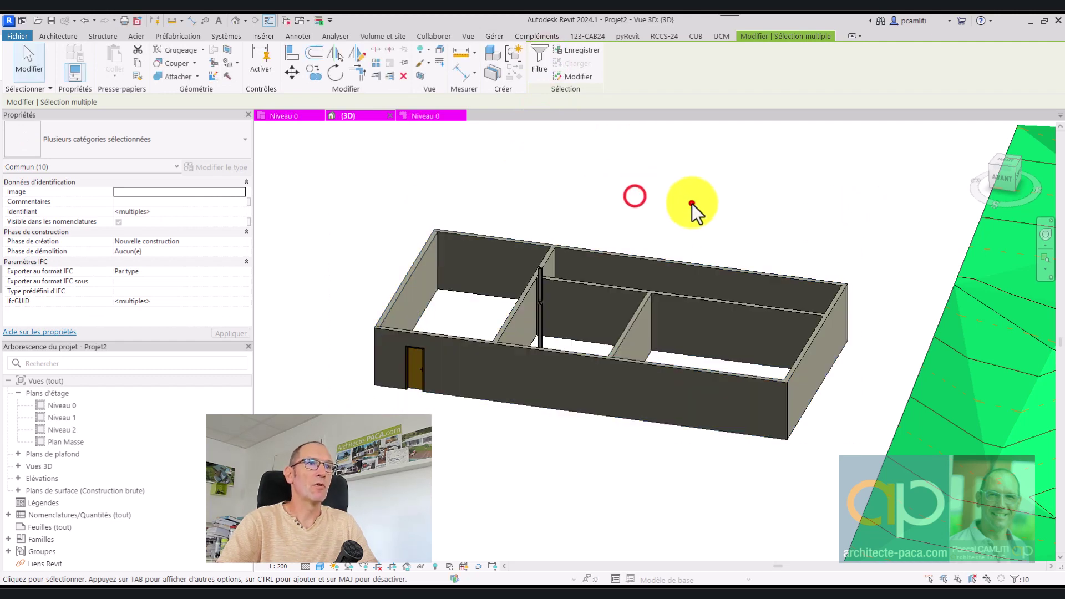
left_click(691, 203)
left_click(541, 314)
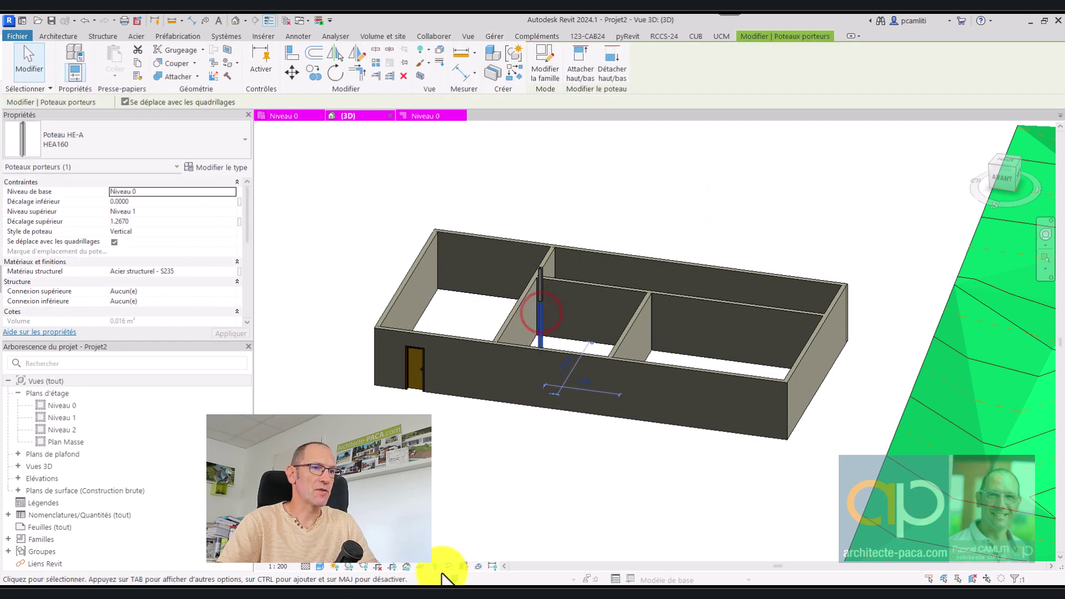
left_click(420, 566)
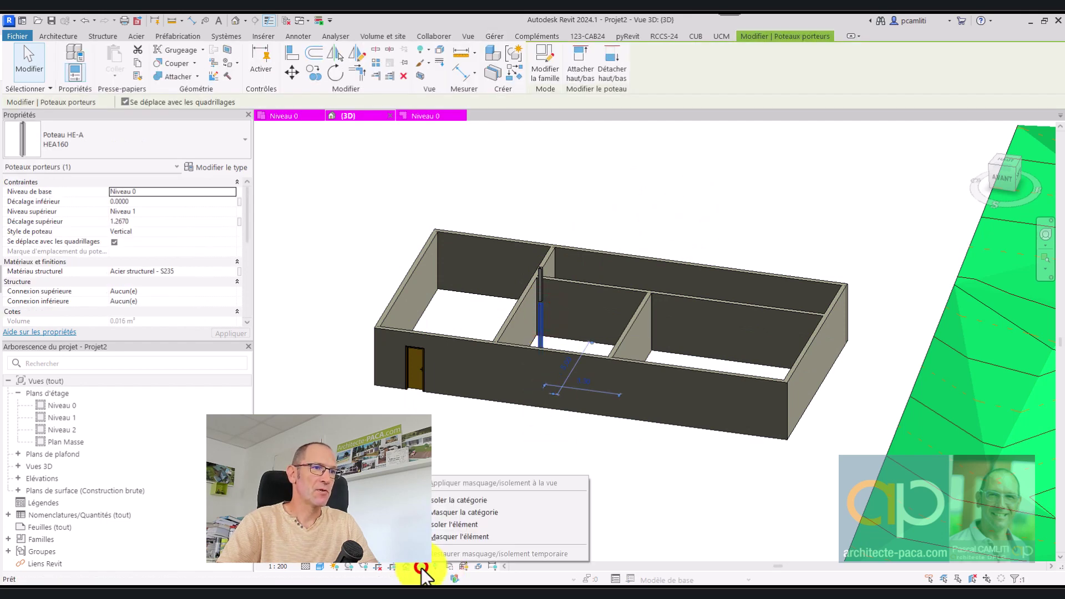
left_click(486, 501)
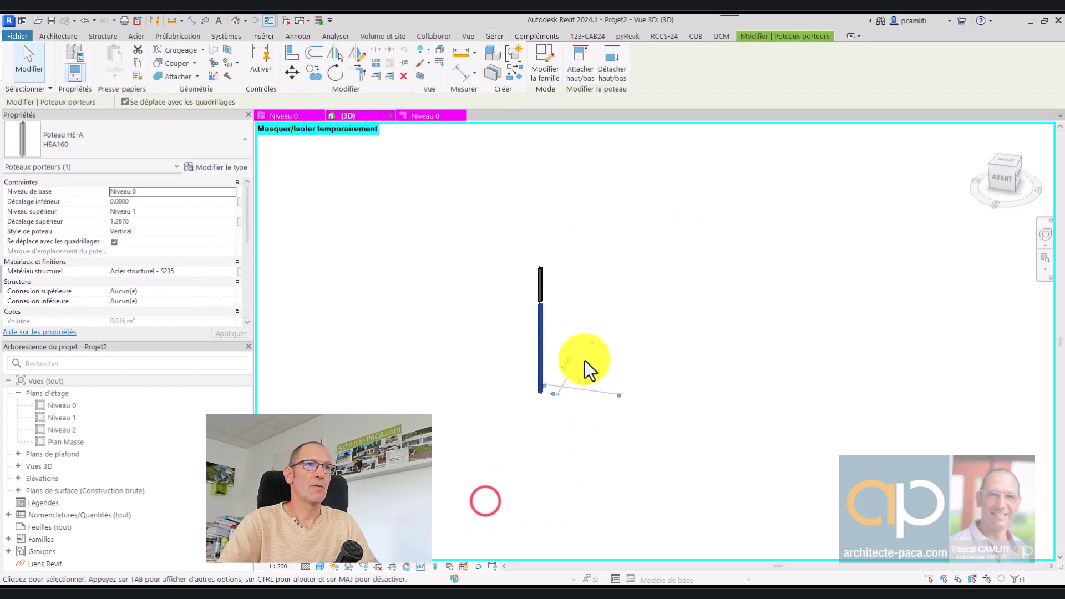
middle_click(624, 325)
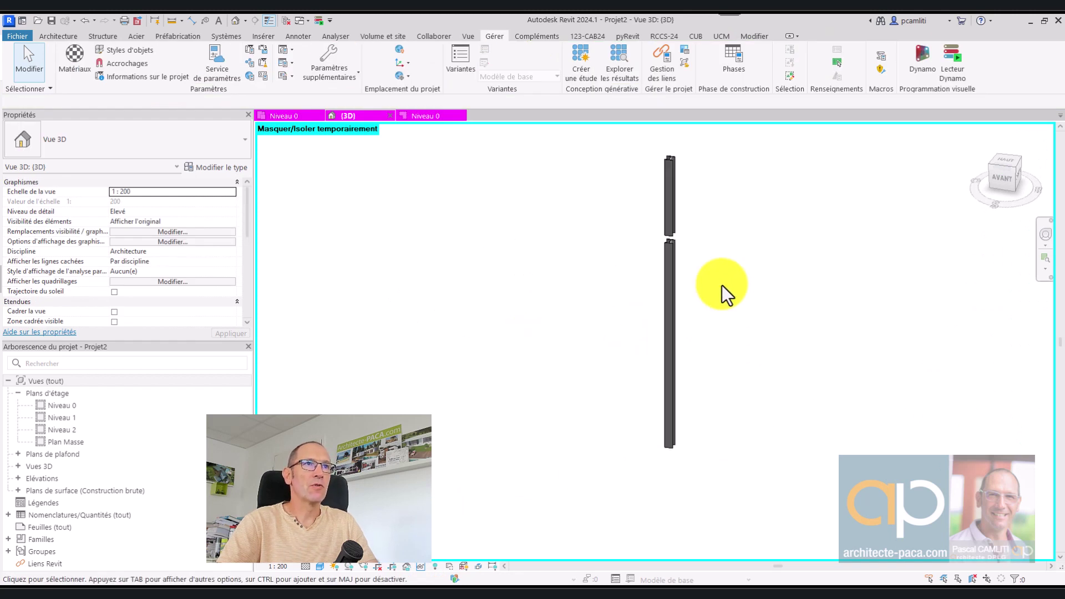
Split the steel column with Scinder avec un espace using a 0.3 gap
left_click(752, 36)
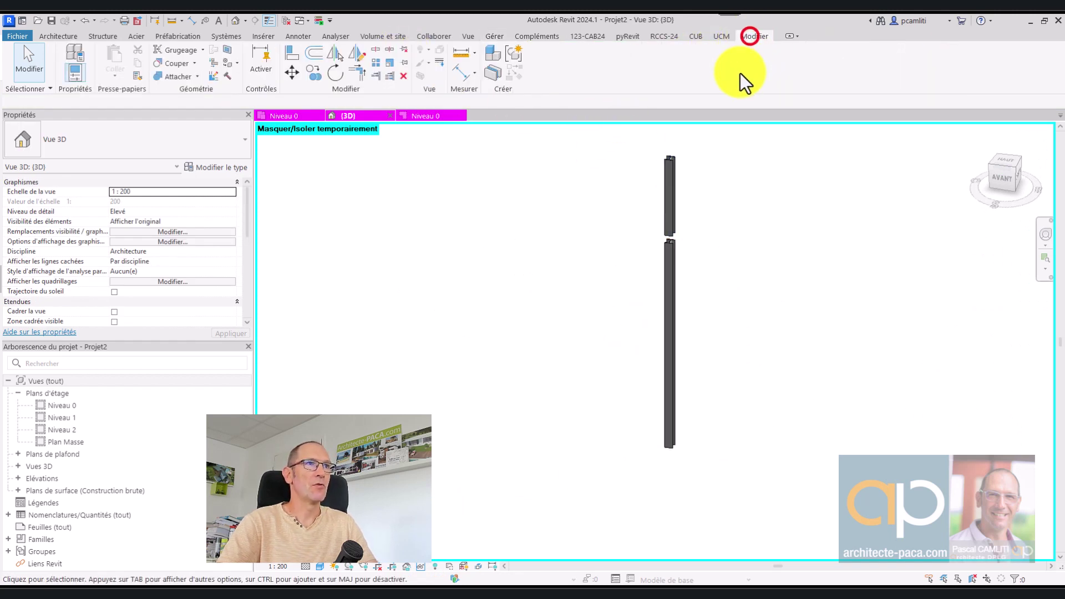
left_click(387, 51)
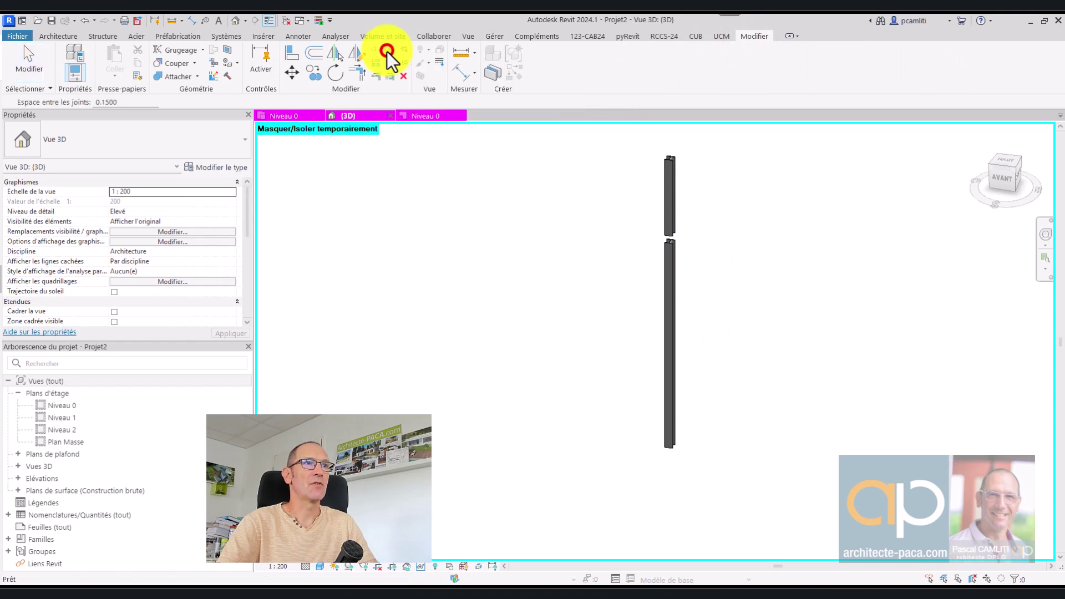
double_click(106, 102)
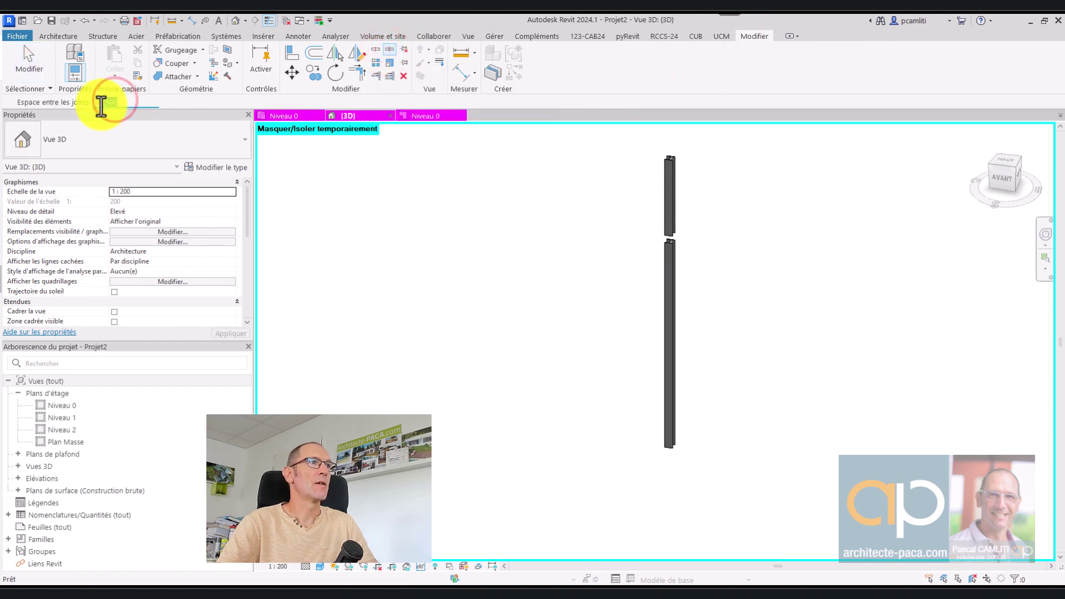
type("0.3")
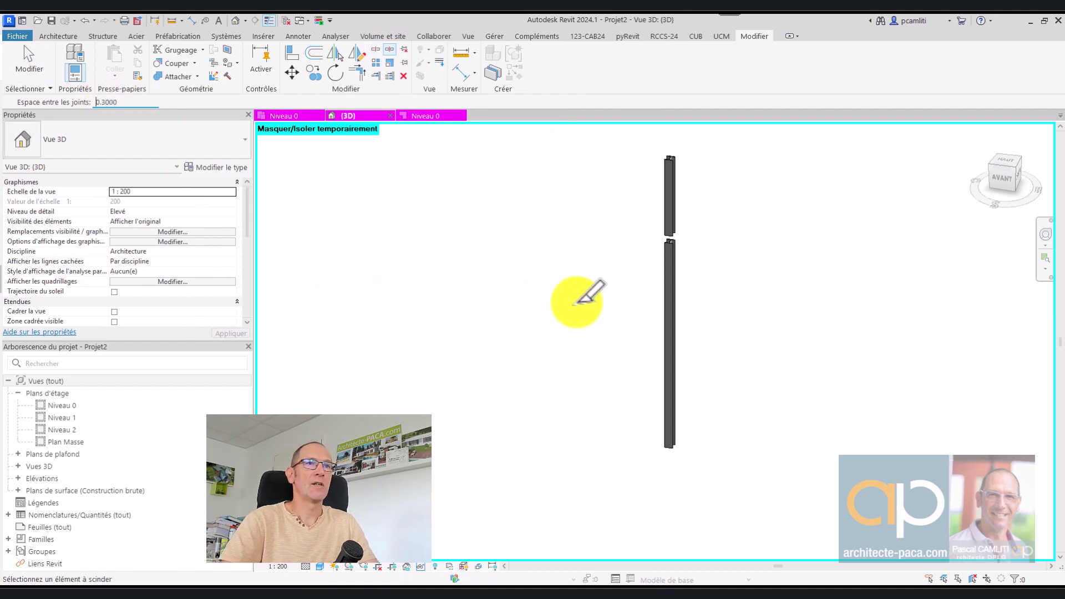
left_click(668, 333)
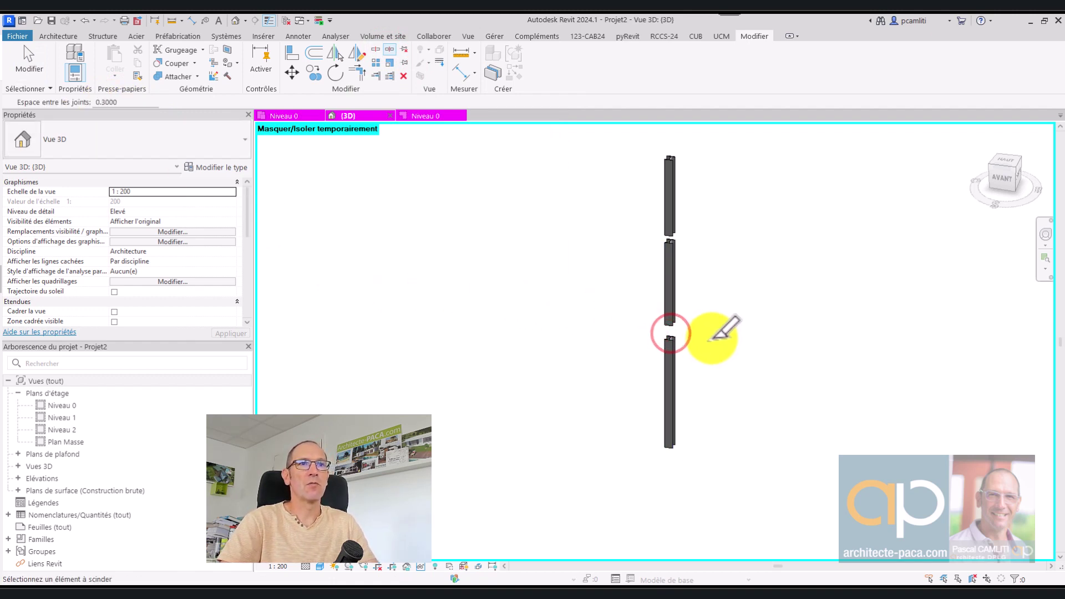
mouse_move(708, 338)
middle_mouse_down("shift")
mouse_move(686, 327)
mouse_move(602, 457)
middle_mouse_up("shift")
scroll(566, 419, "down", 1)
scroll(588, 357, "up", 2)
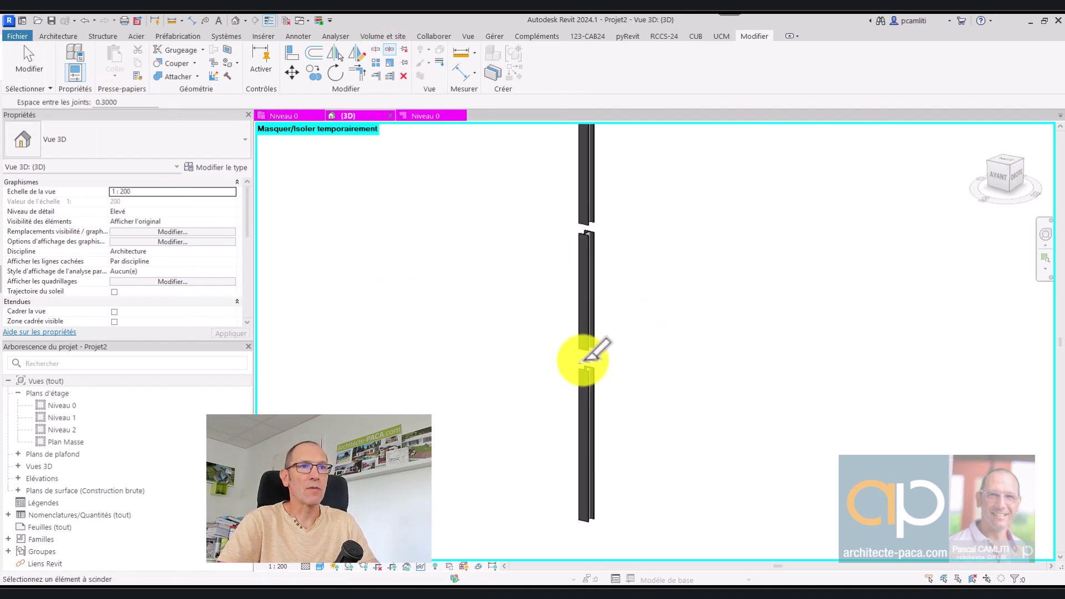
key("Escape")
Drag the middle column piece off to the right, then deselect it
left_click(583, 379)
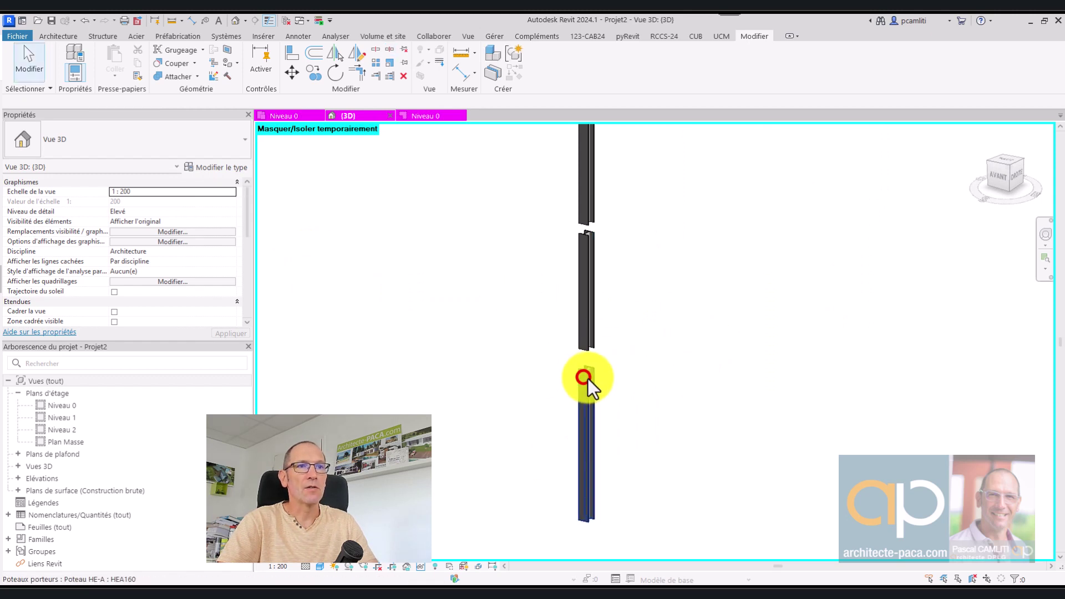
mouse_move(685, 388)
middle_mouse_down("shift")
mouse_move(488, 311)
mouse_move(605, 409)
mouse_move(713, 405)
middle_mouse_up("shift")
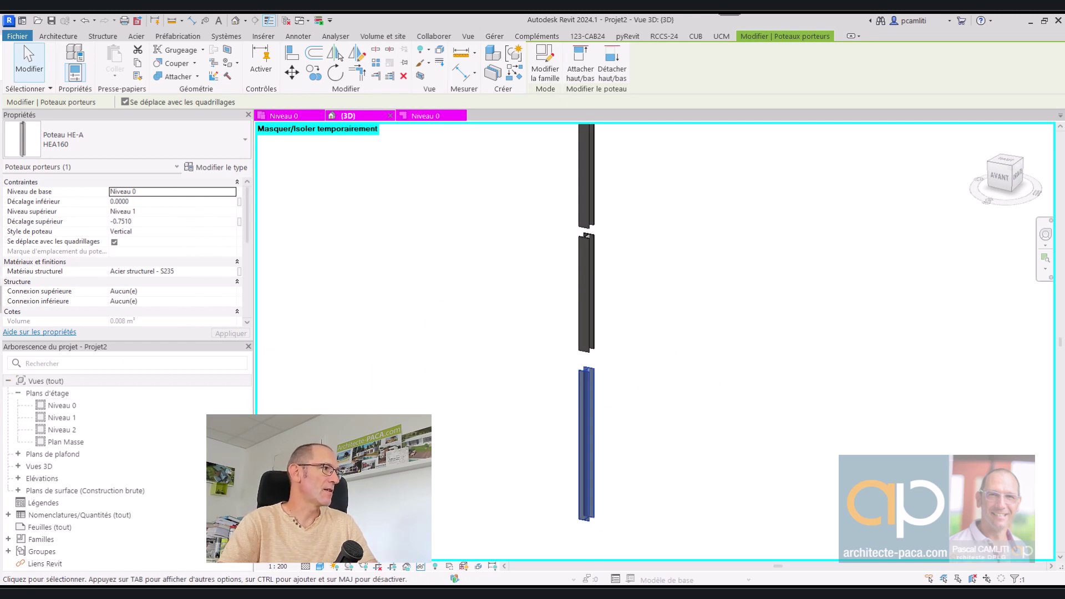
left_click_drag(588, 328, 682, 326)
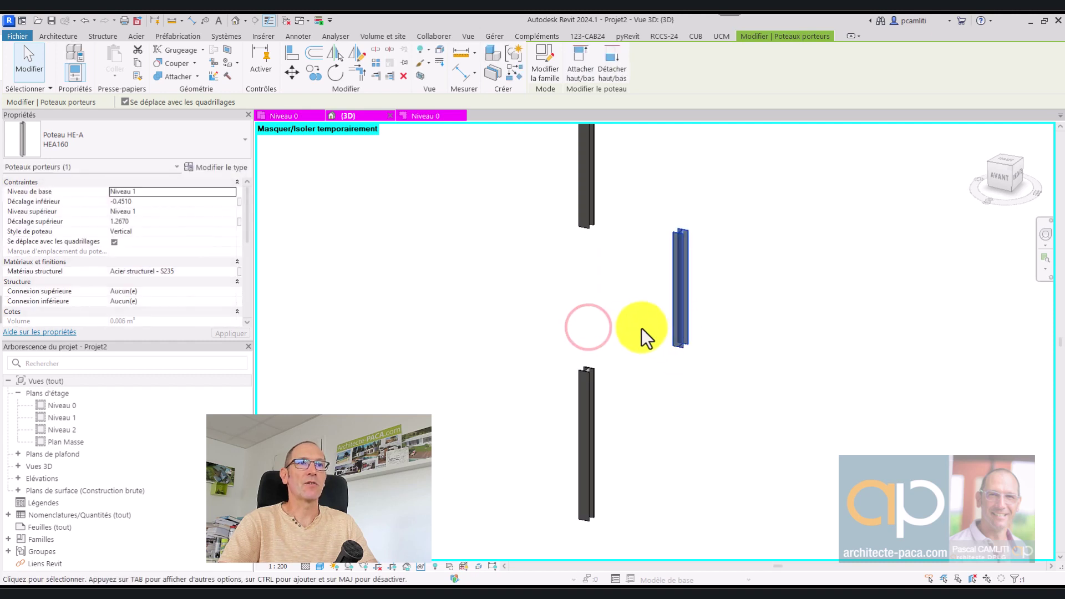
middle_click_drag(641, 327, 699, 353, "shift")
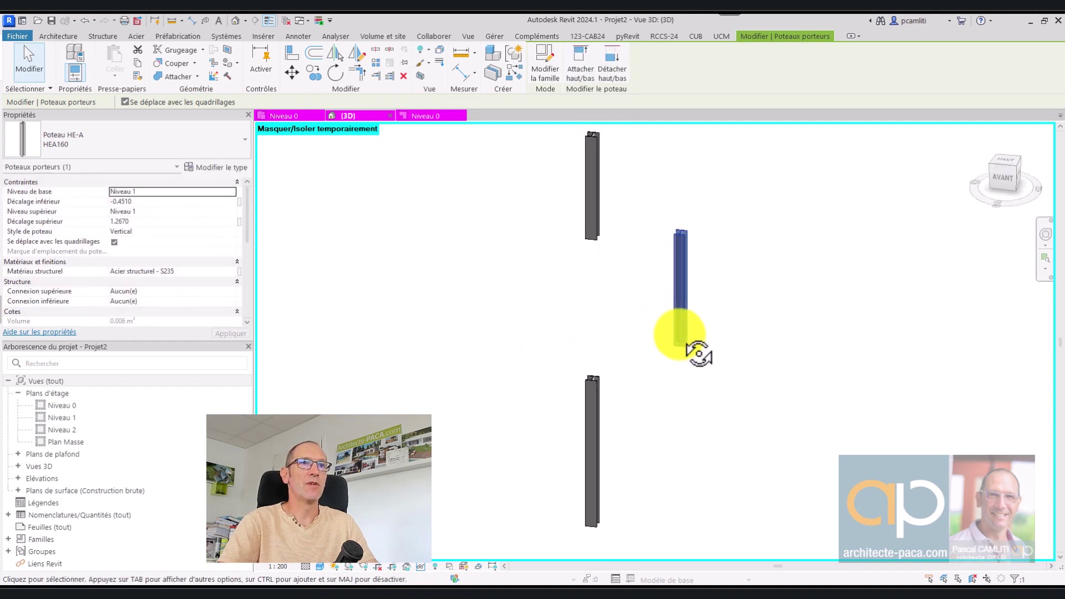
left_click(579, 321)
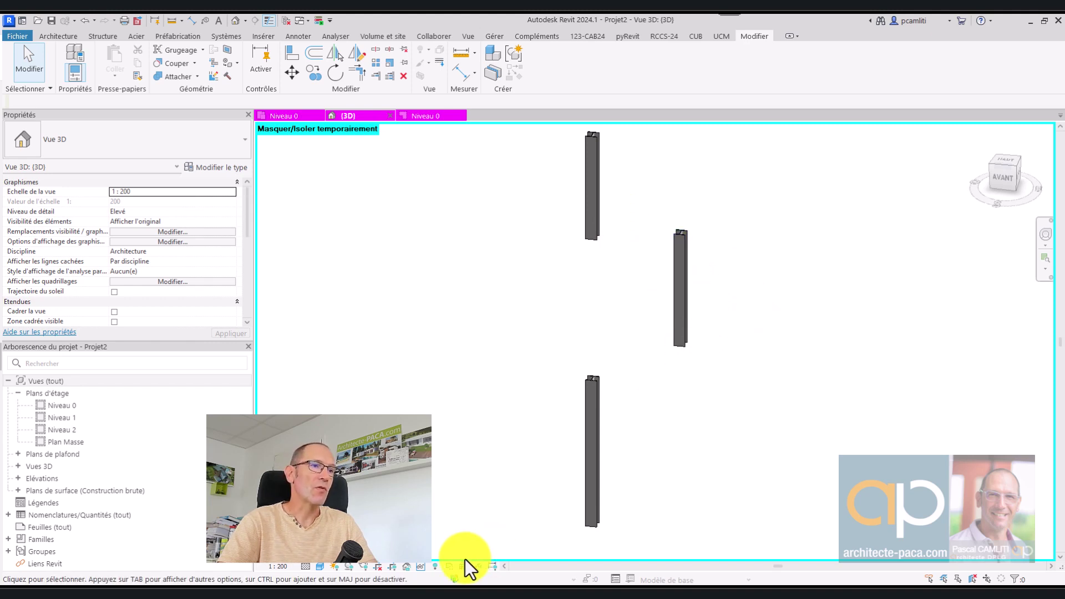
Restore temporary hide/isolate and orbit around the full house with its split column
left_click(421, 566)
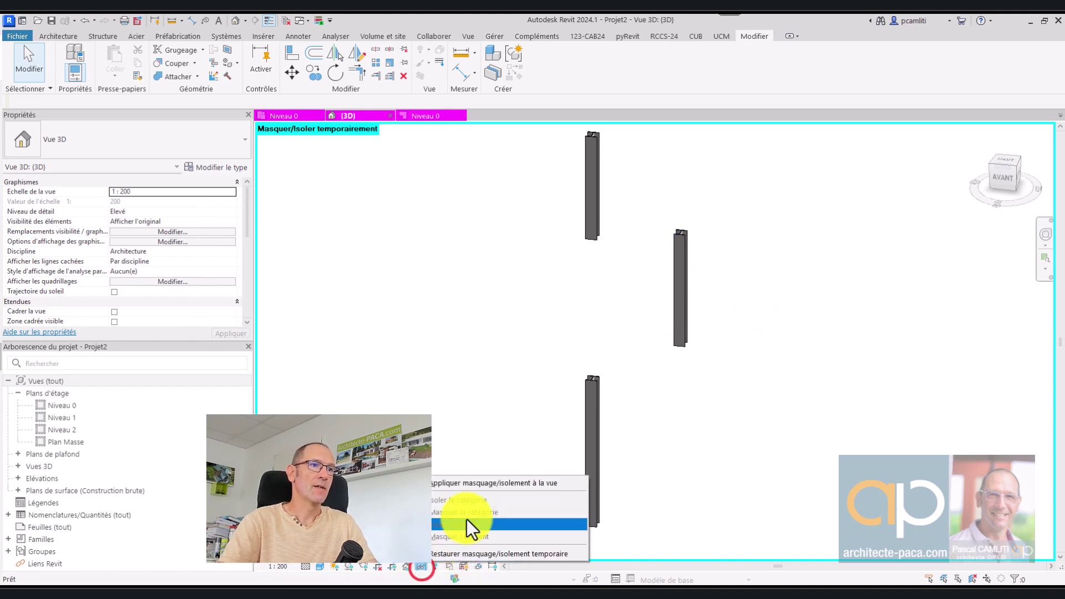
left_click(468, 553)
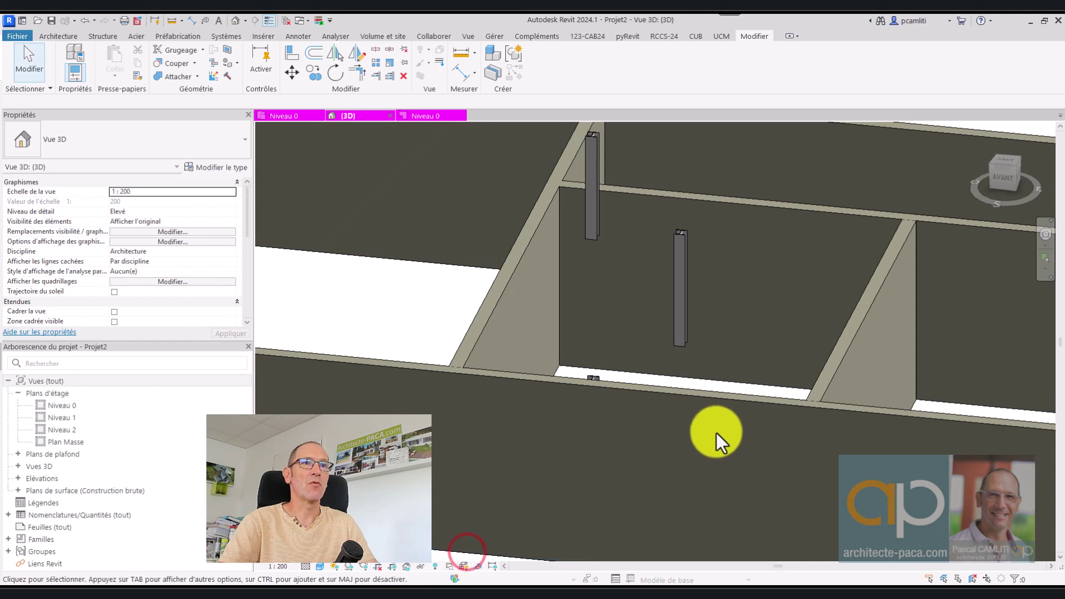
mouse_move(717, 433)
middle_mouse_down("shift")
mouse_move(677, 477)
mouse_move(546, 458)
mouse_move(666, 478)
middle_mouse_up("shift")
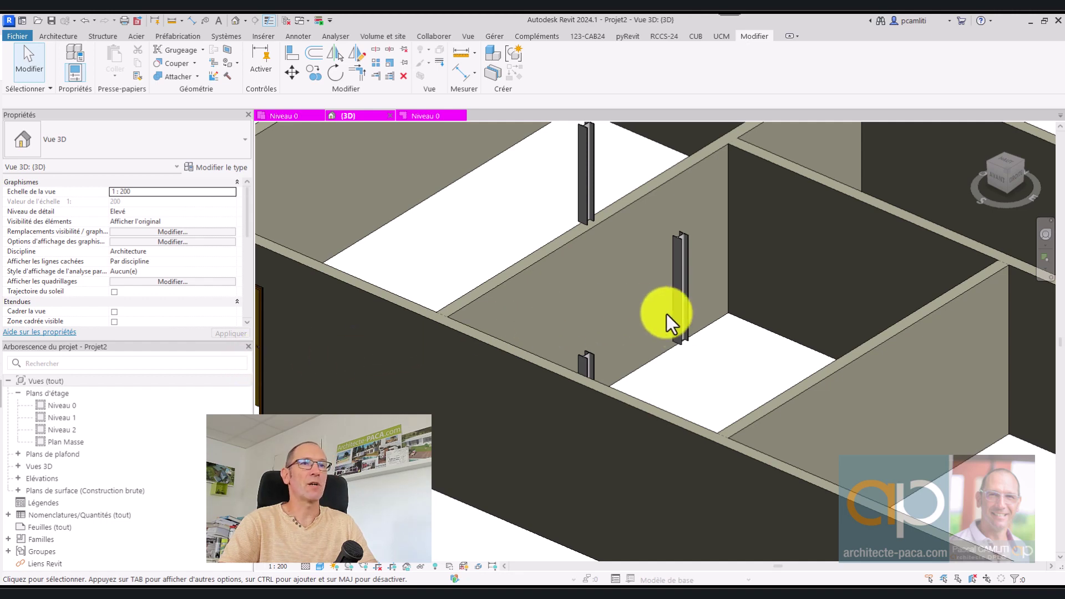
scroll(730, 355, "down", 3)
scroll(732, 351, "down", 2)
middle_click_drag(708, 392, 620, 385, "shift")
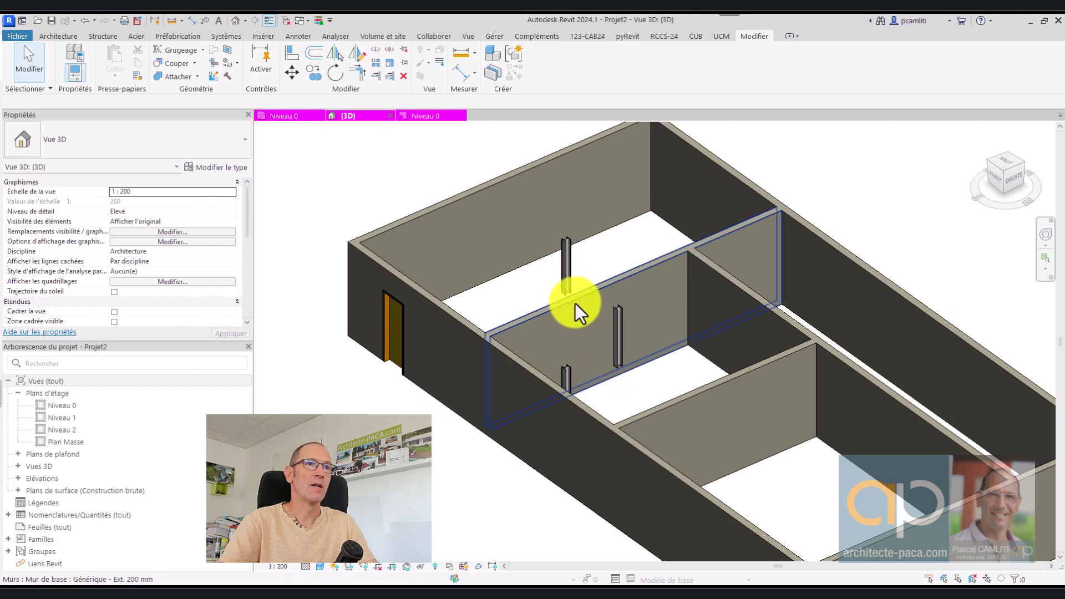
middle_click_drag(435, 434, 519, 441, "shift")
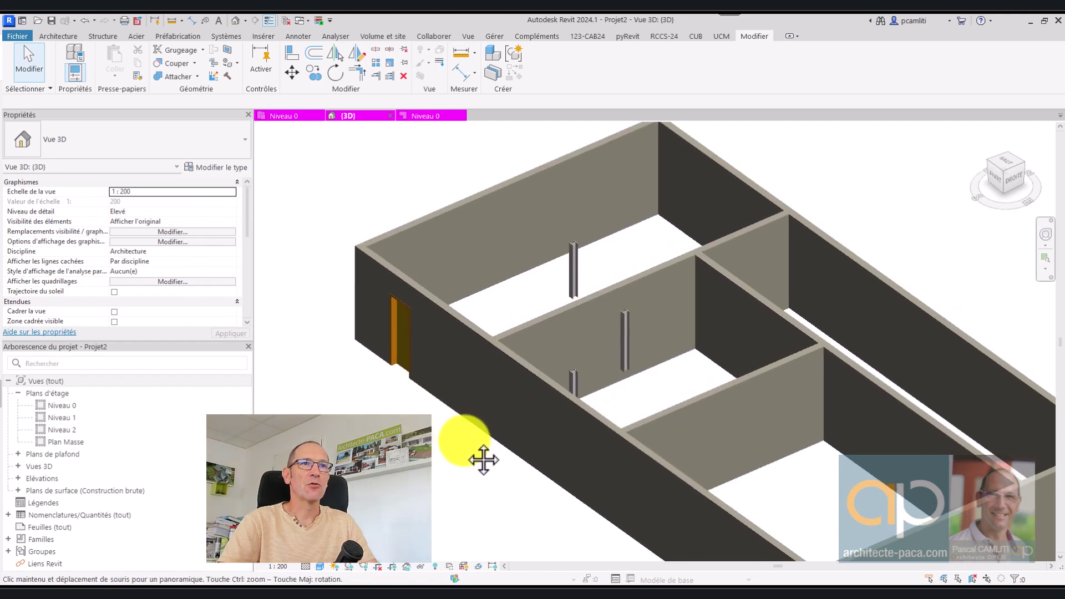
scroll(493, 455, "up", 3)
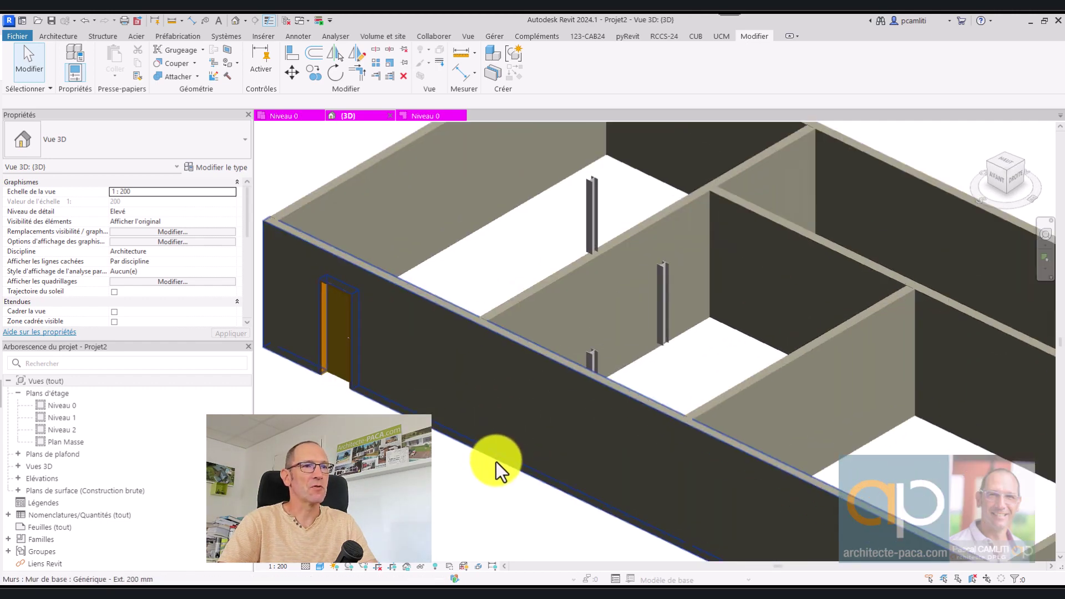
middle_click_drag(487, 480, 499, 494, "shift")
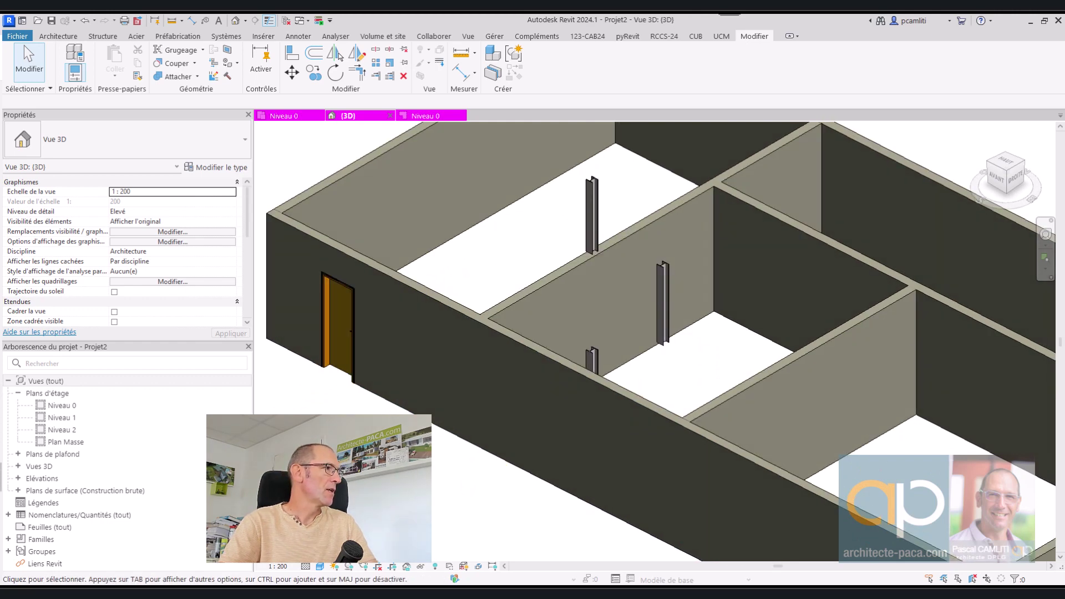
Open the Niveau 0 floor plan from the Project Browser
left_click(87, 404)
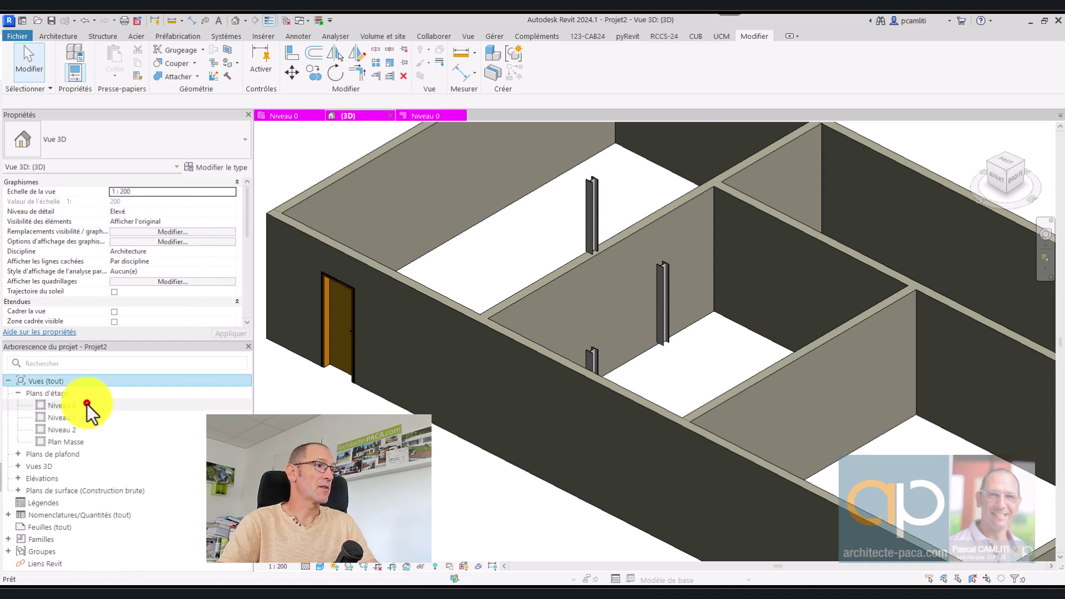
double_click(87, 404)
scroll(638, 333, "up", 2)
scroll(621, 299, "up", 2)
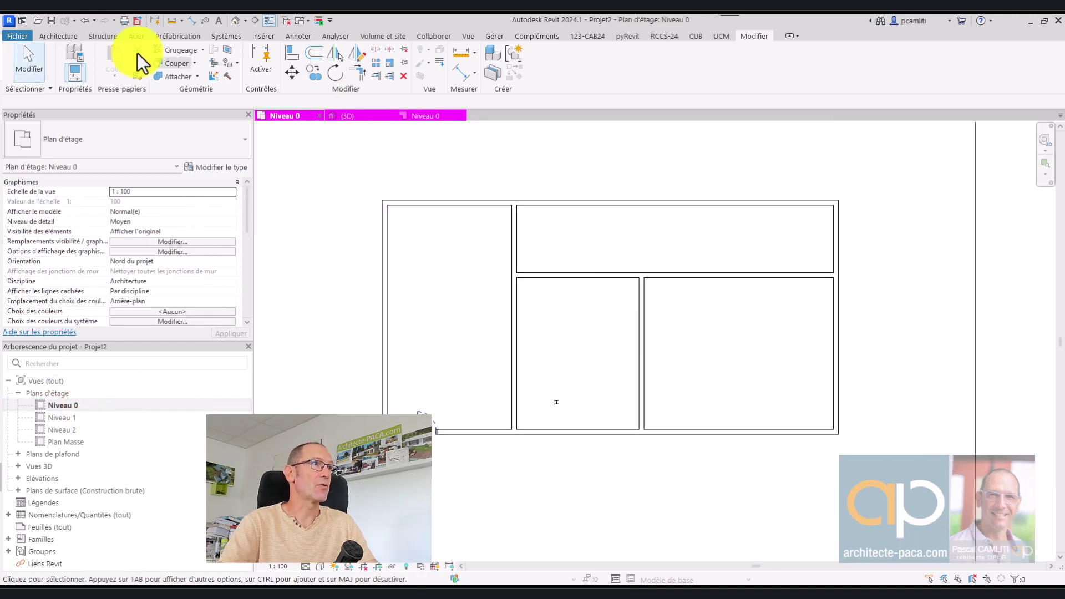
Start the Annoter > Texte tool, briefly checking and closing Rechercher/Remplacer
left_click(308, 36)
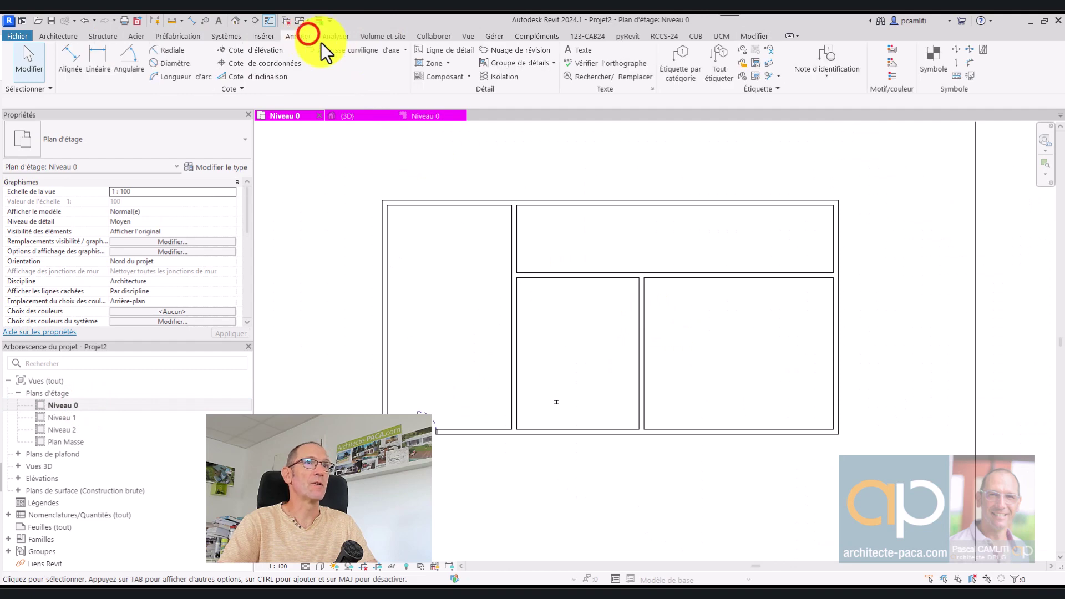
left_click(580, 51)
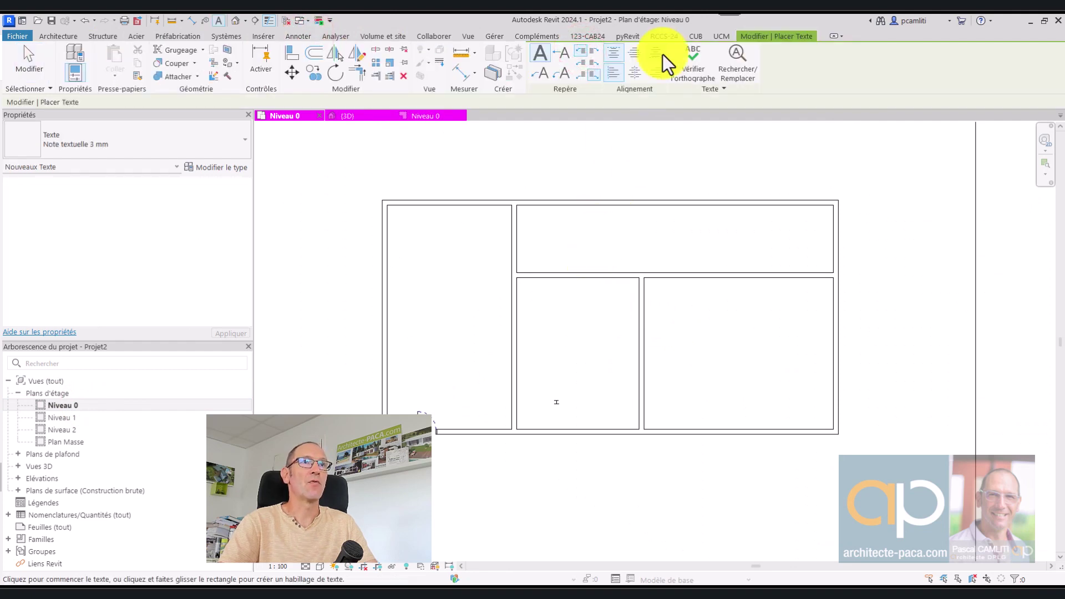
left_click(729, 68)
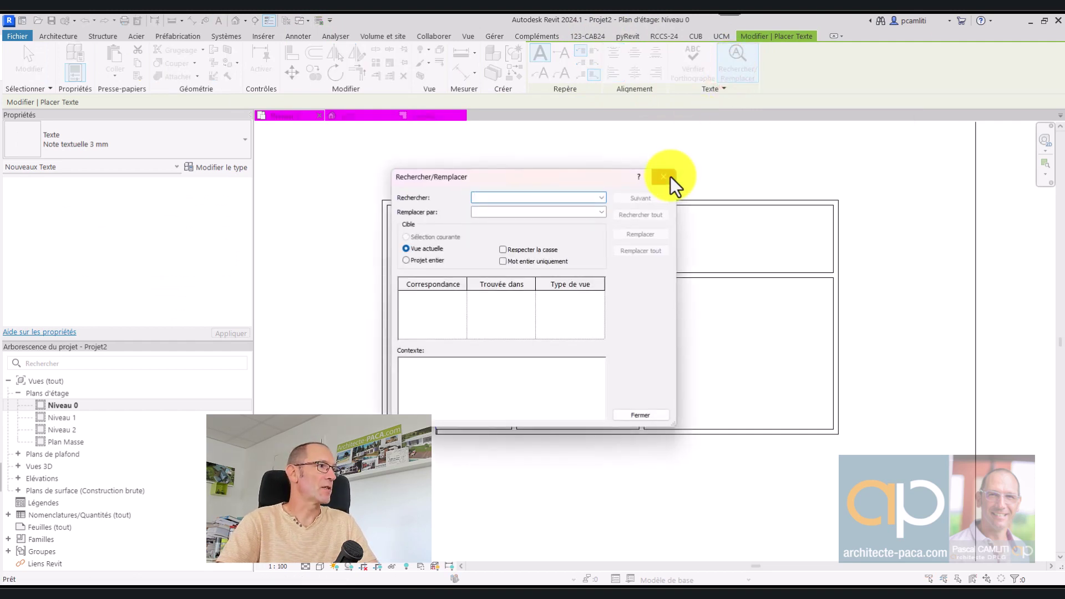
left_click(663, 176)
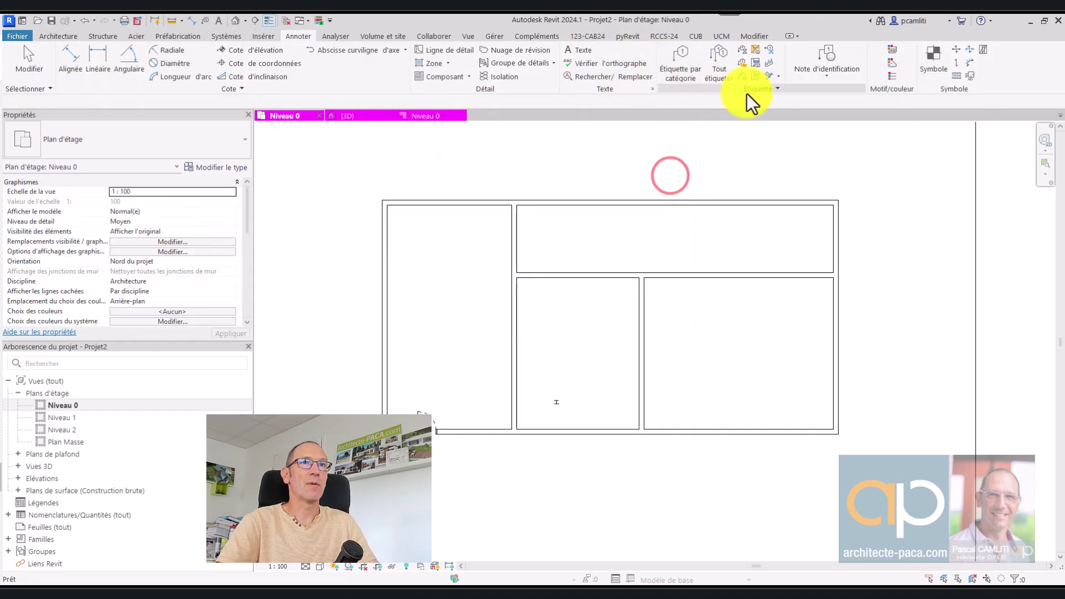
left_click(587, 46)
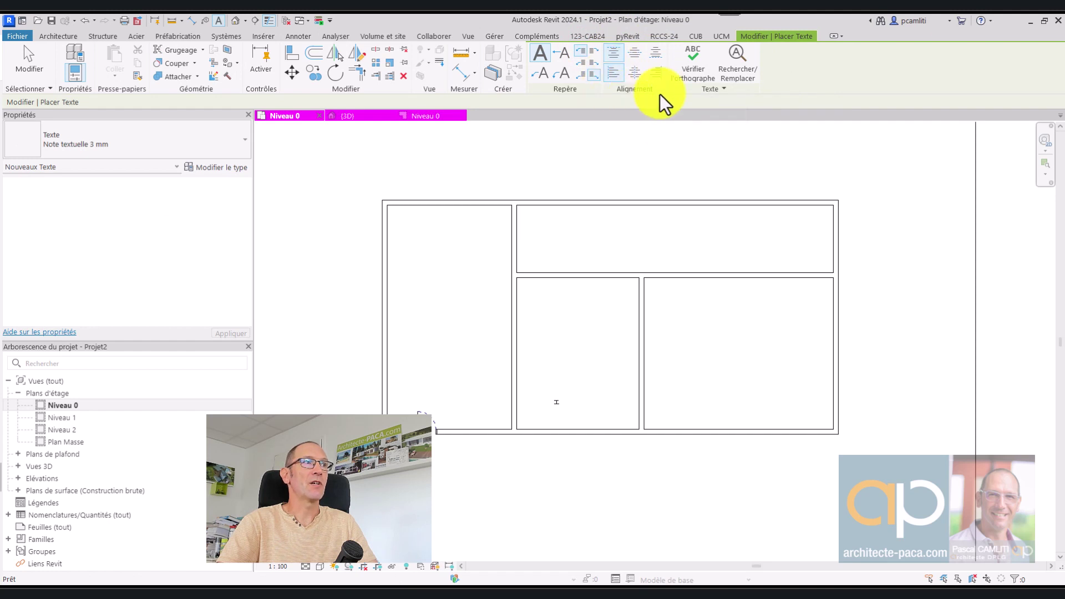
Review the Note textuelle 3 mm type properties unchanged, then cancel text placement
left_click(227, 167)
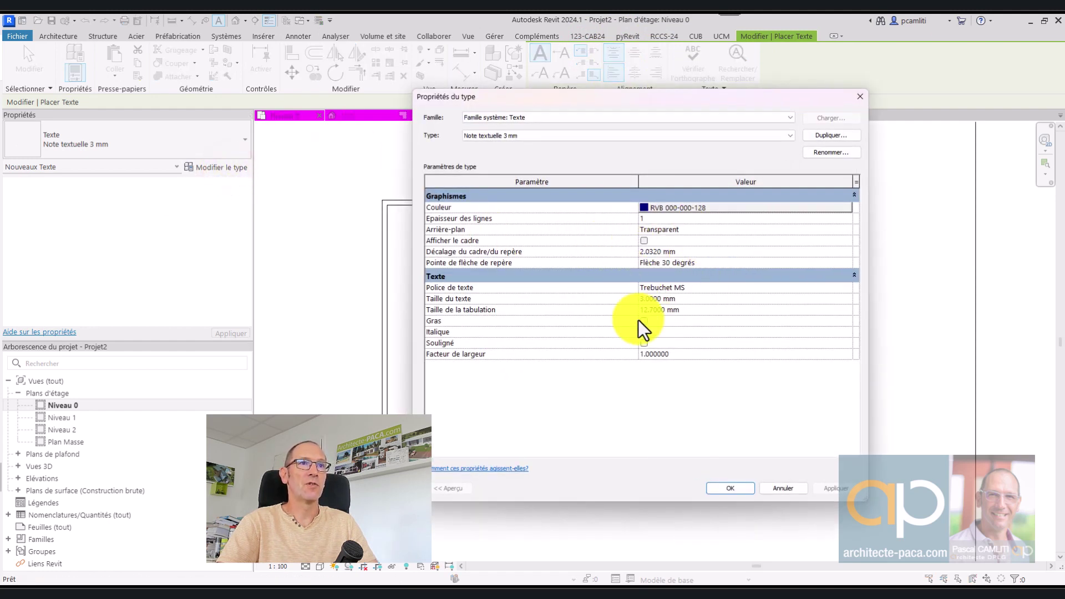
left_click(783, 488)
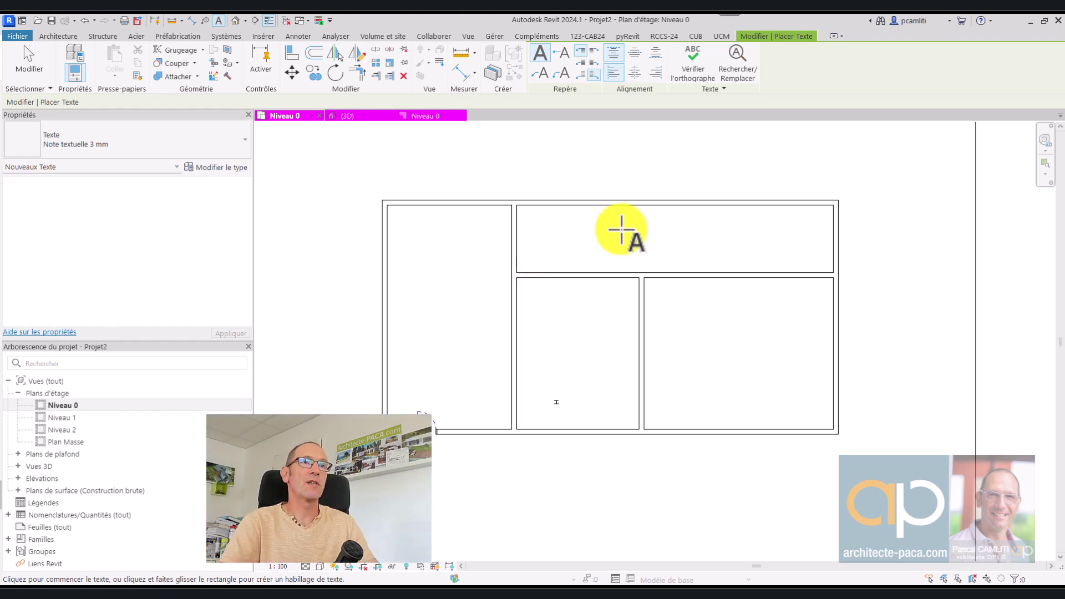
right_click(641, 165)
left_click(644, 170)
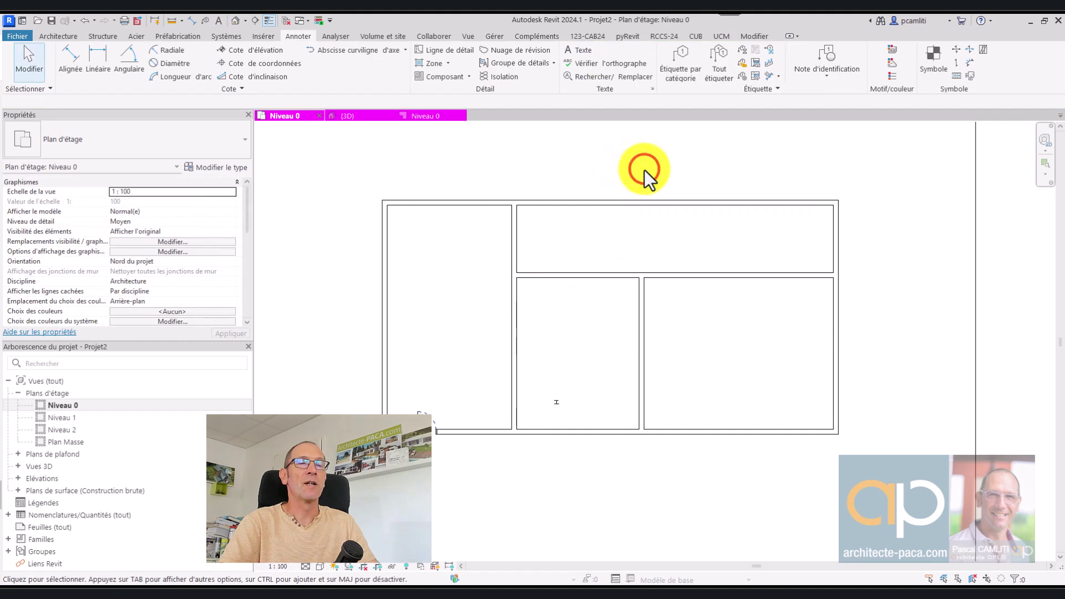